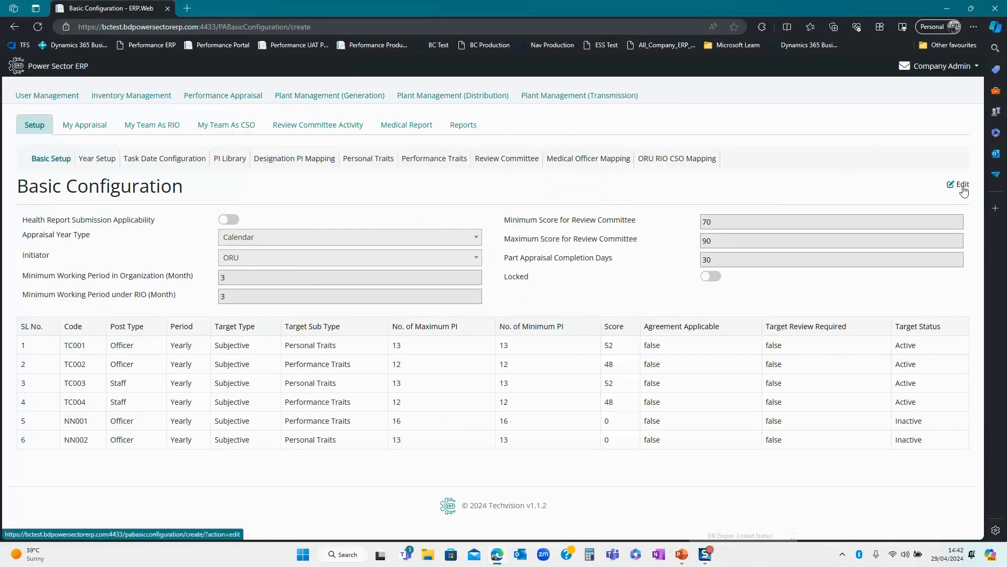
- Open Basic Configuration for editing, keeping Calendar as year type and ORU as initiator
{"action": "left_click", "coordinate": [963, 186]}
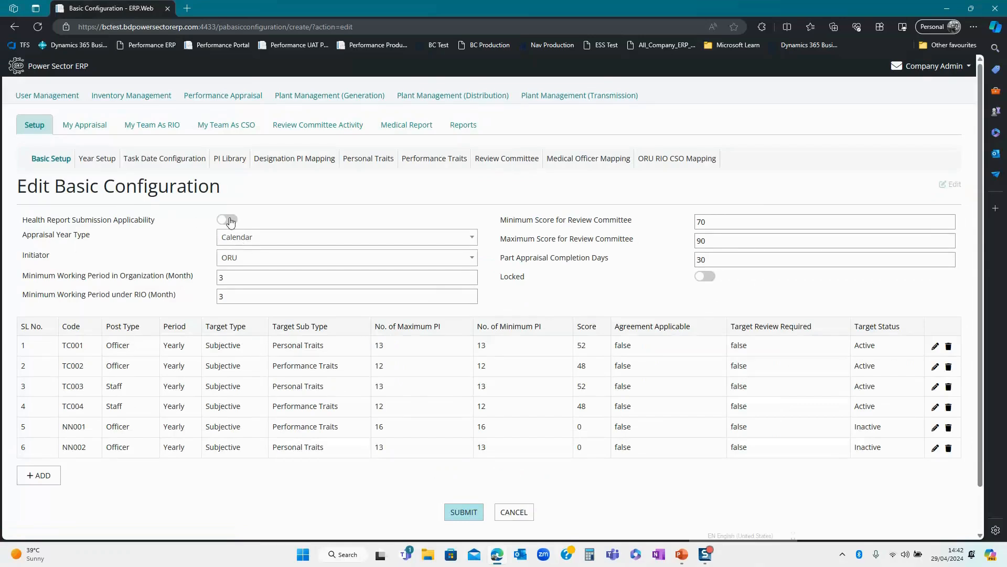
{"action": "left_click", "coordinate": [250, 242]}
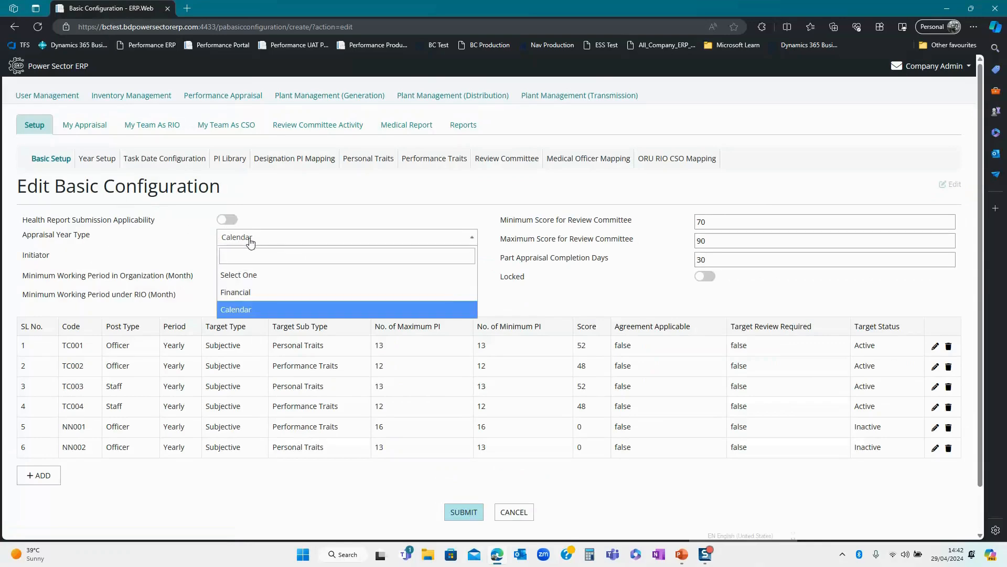
{"action": "left_click", "coordinate": [243, 314]}
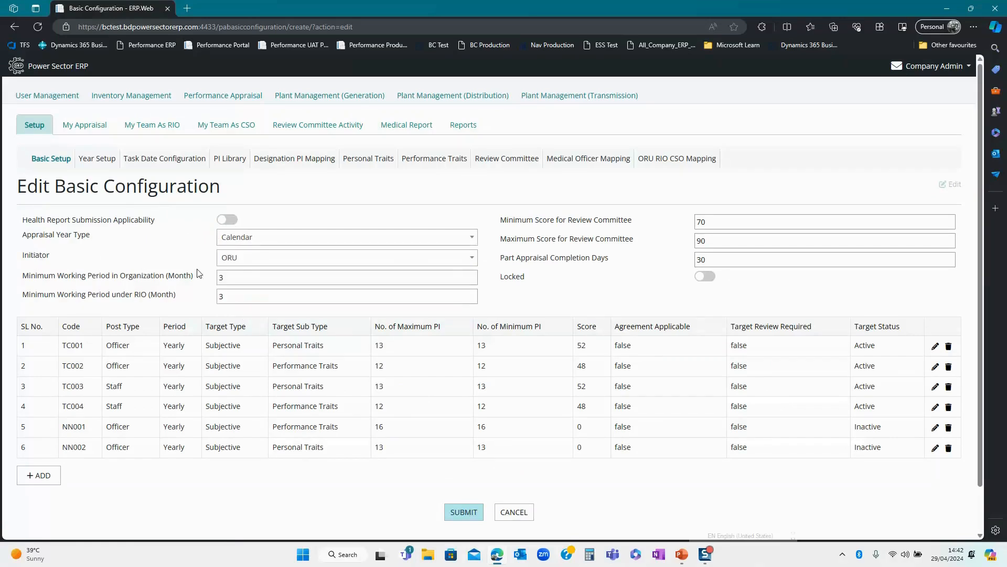
{"action": "left_click", "coordinate": [237, 259]}
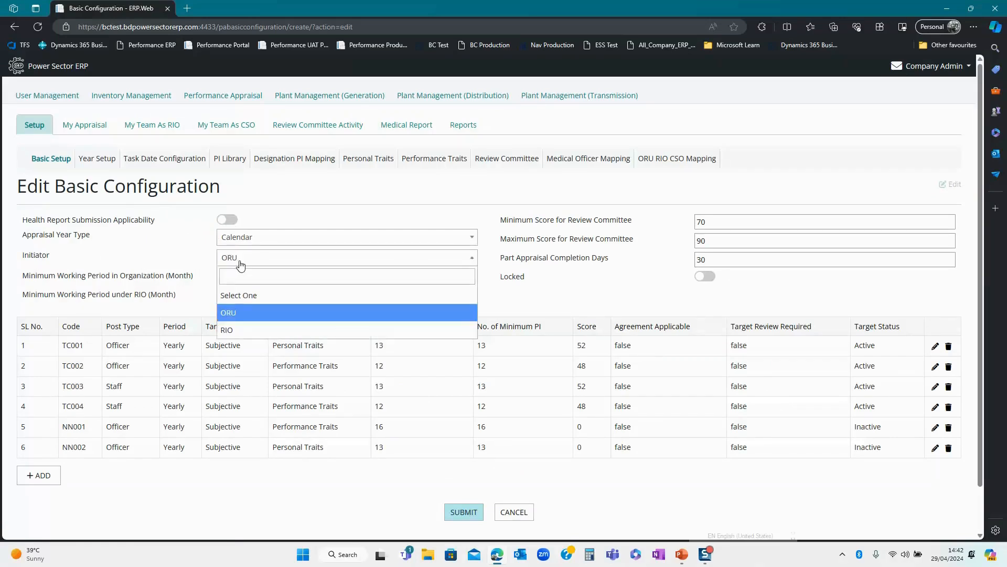
{"action": "left_click", "coordinate": [243, 318]}
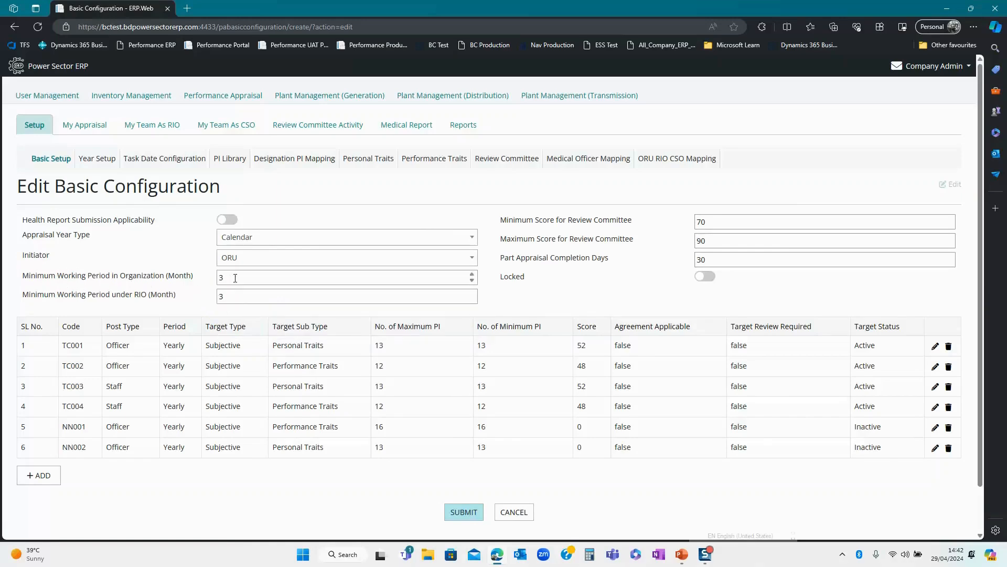
- Review the working periods, review committee scores 70–90 and 30 completion days without changing them
{"action": "left_click_drag", "start_coordinate": [239, 280], "coordinate": [216, 282]}
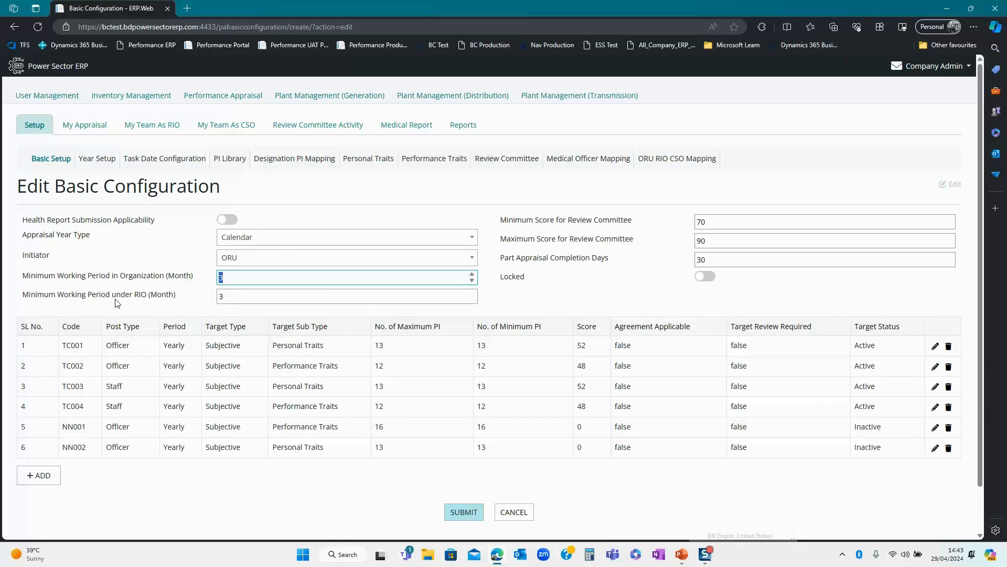
{"action": "left_click", "coordinate": [234, 297]}
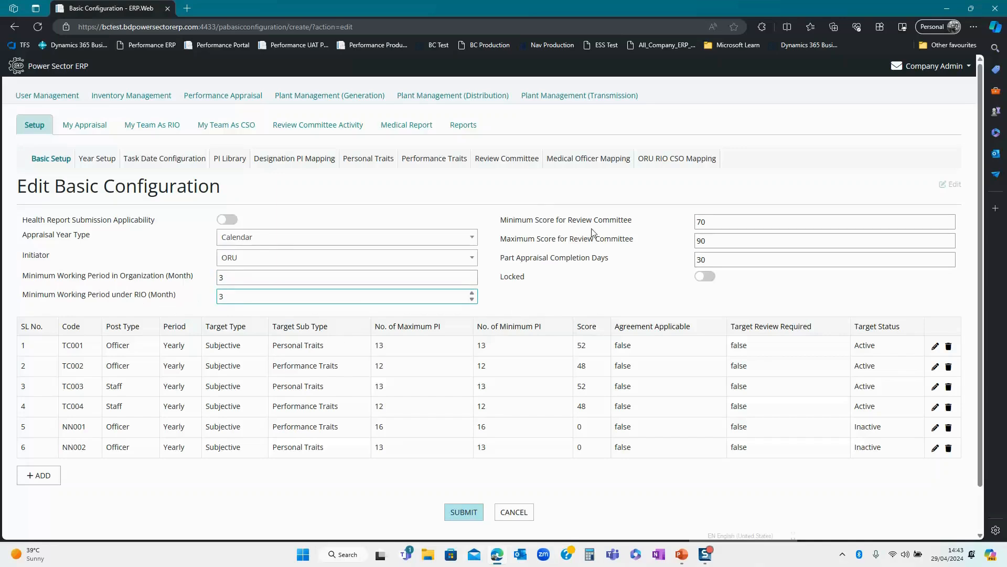
{"action": "left_click_drag", "start_coordinate": [710, 222], "coordinate": [695, 221]}
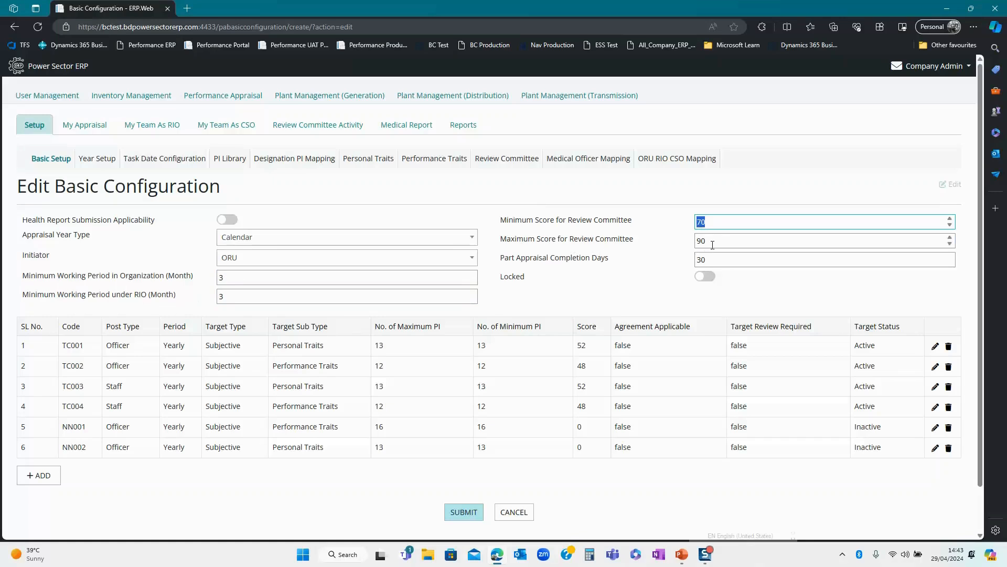
{"action": "left_click_drag", "start_coordinate": [713, 242], "coordinate": [696, 241]}
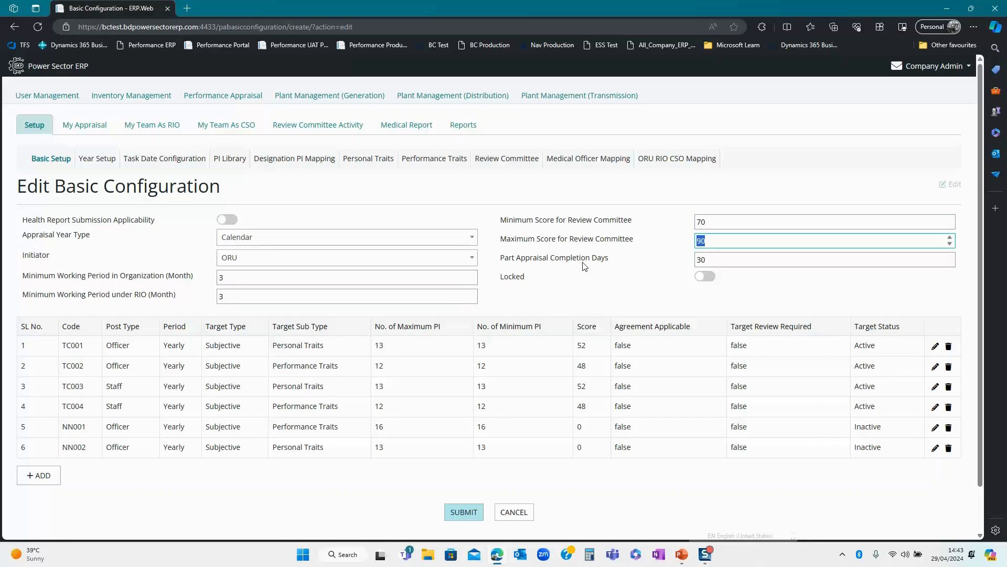
{"action": "left_click_drag", "start_coordinate": [716, 261], "coordinate": [694, 263]}
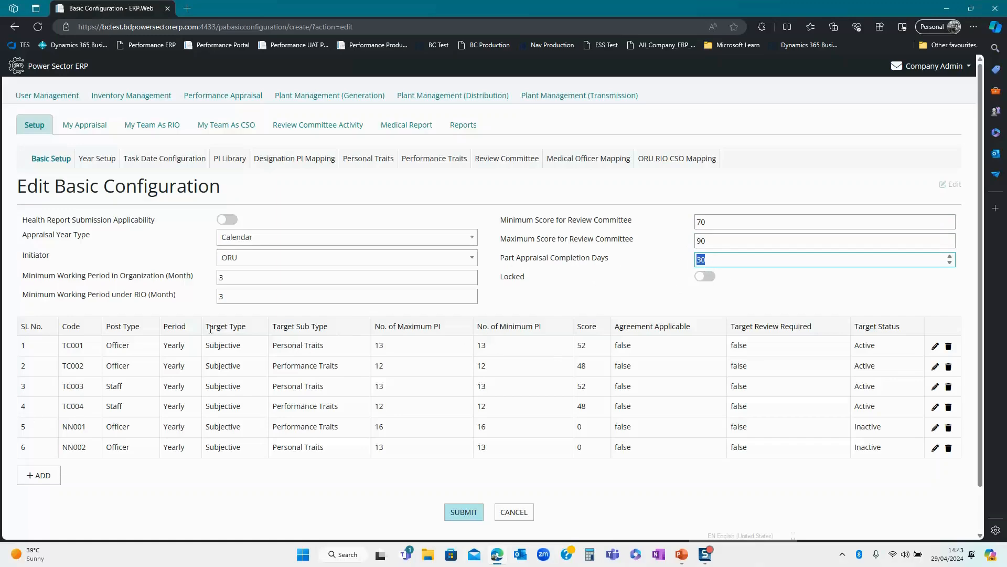
{"action": "scroll", "coordinate": [211, 329], "scroll_direction": "down", "scroll_amount": 1}
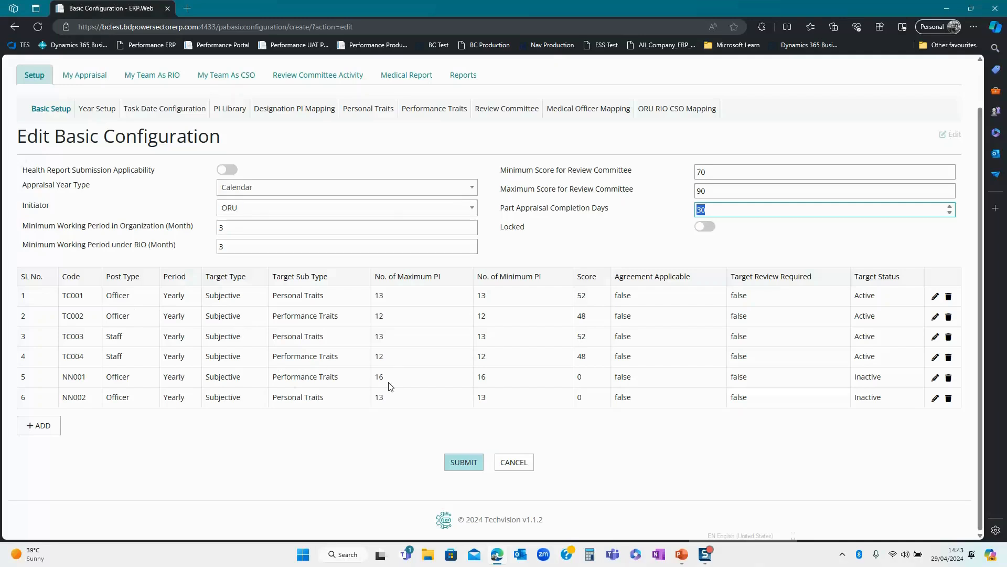
{"action": "left_click", "coordinate": [933, 298]}
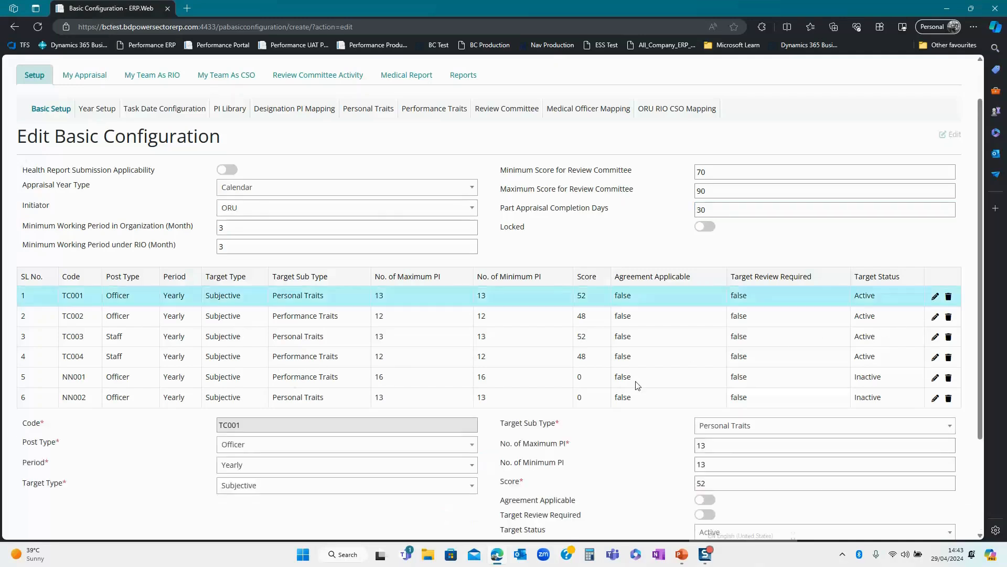
{"action": "scroll", "coordinate": [288, 414], "scroll_direction": "down", "scroll_amount": 2}
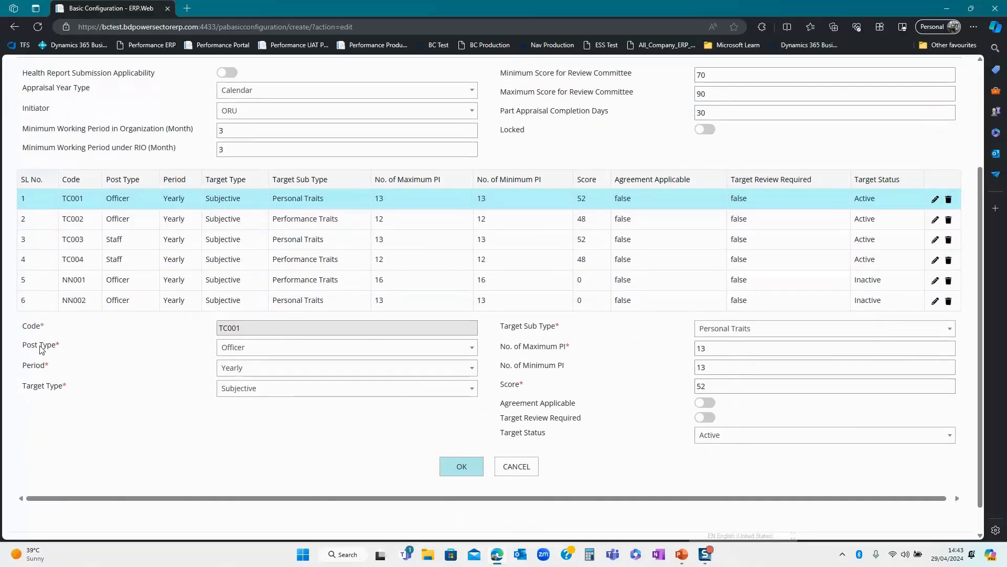
{"action": "left_click", "coordinate": [242, 350]}
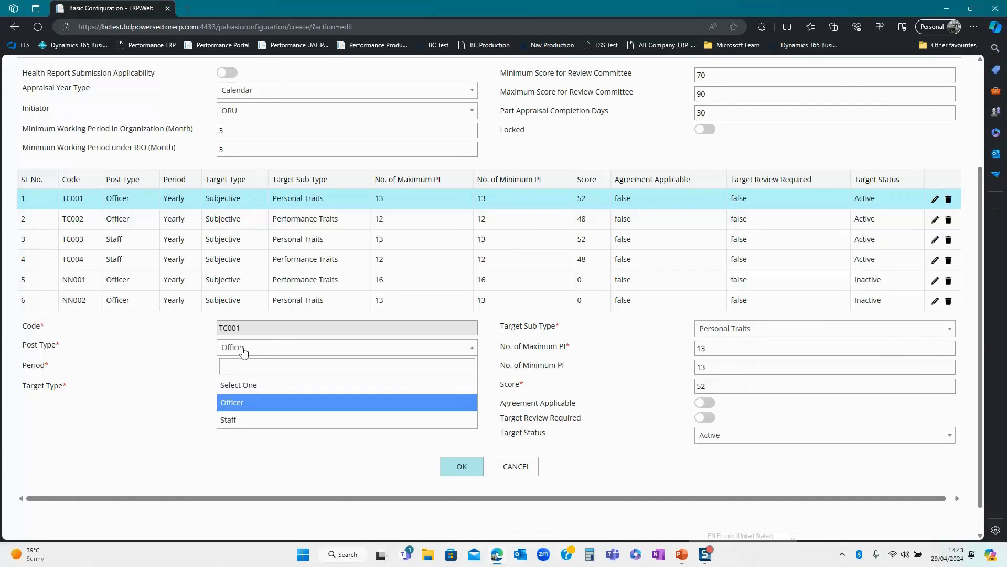
{"action": "left_click", "coordinate": [231, 404]}
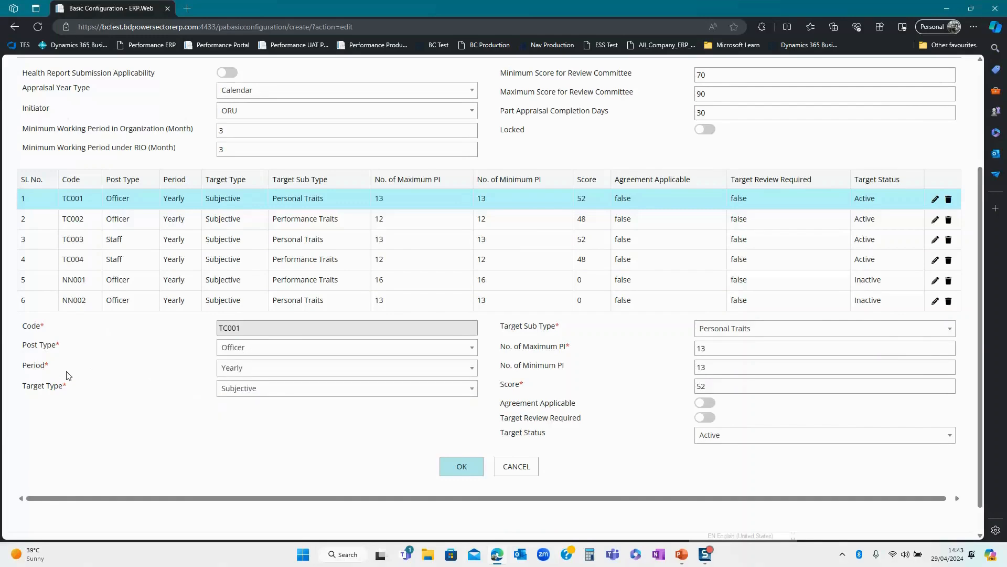
{"action": "left_click", "coordinate": [238, 374]}
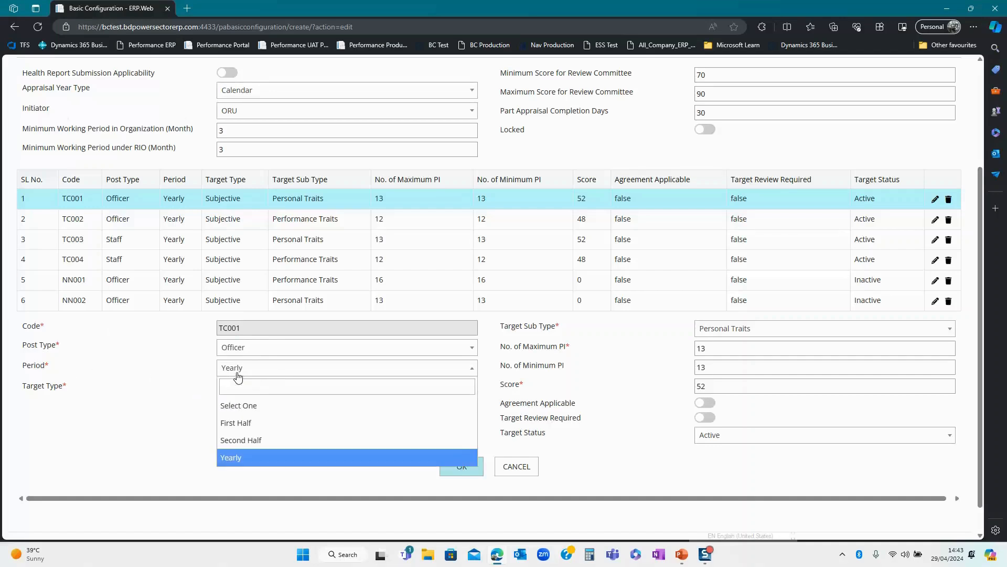
{"action": "left_click", "coordinate": [234, 460]}
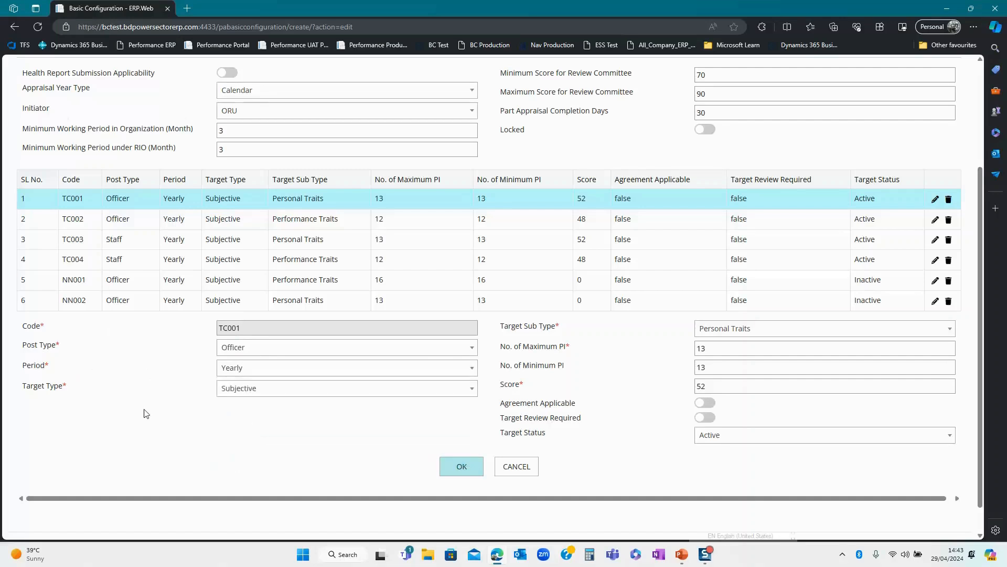
{"action": "left_click", "coordinate": [251, 395]}
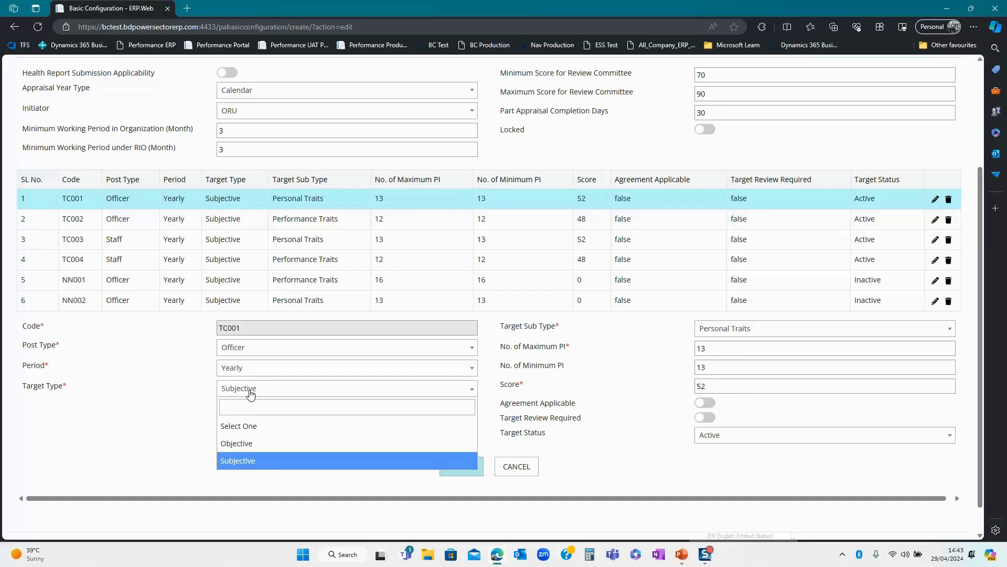
{"action": "left_click", "coordinate": [239, 461]}
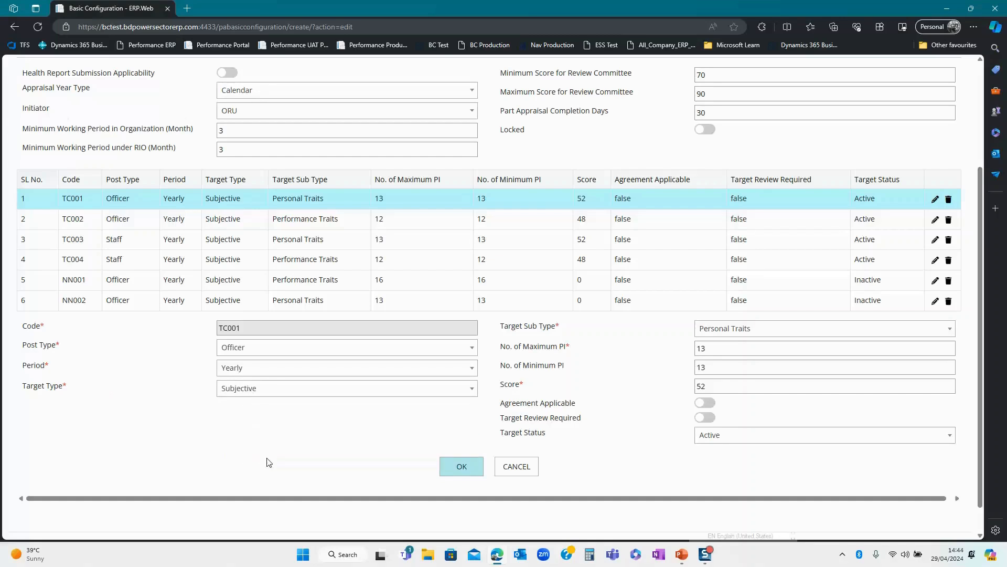
{"action": "left_click", "coordinate": [719, 332]}
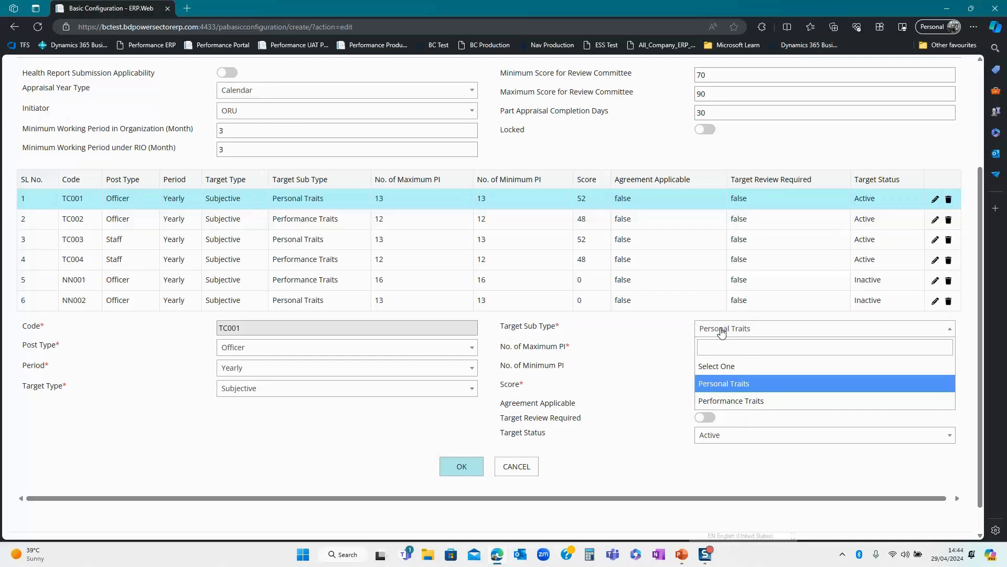
{"action": "left_click", "coordinate": [722, 332]}
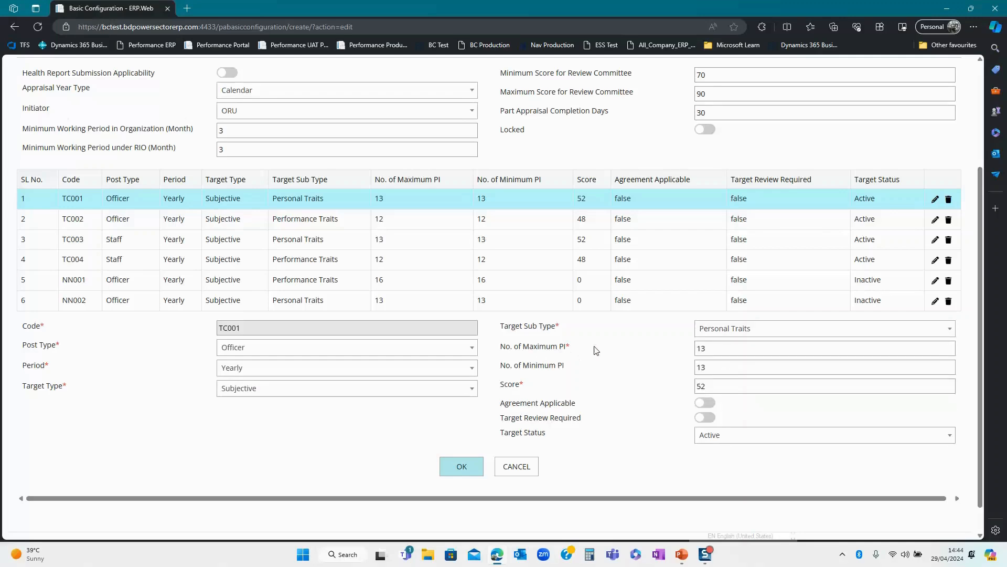
{"action": "double_click", "coordinate": [698, 349]}
{"action": "double_click", "coordinate": [701, 366]}
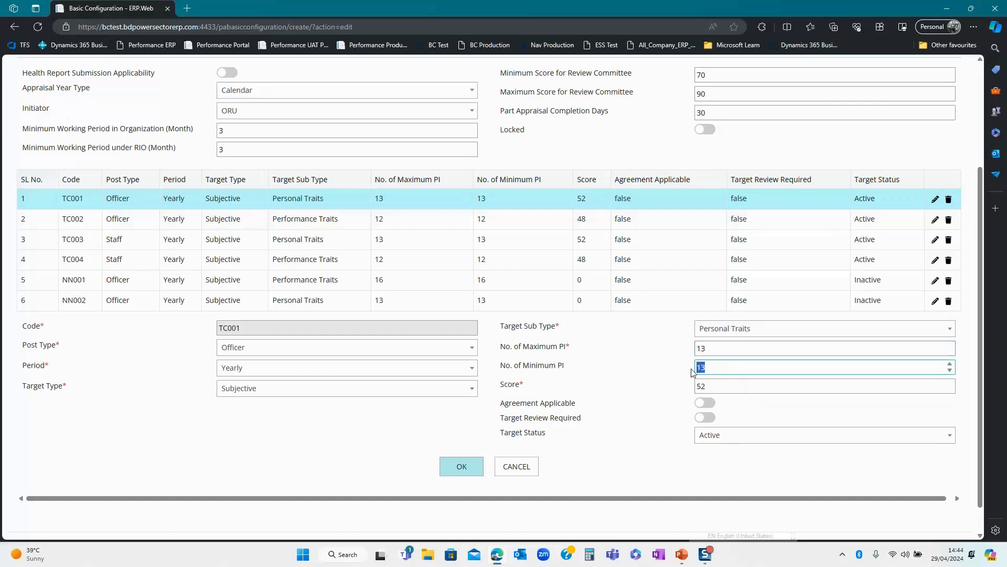
{"action": "left_click_drag", "start_coordinate": [720, 386], "coordinate": [689, 390]}
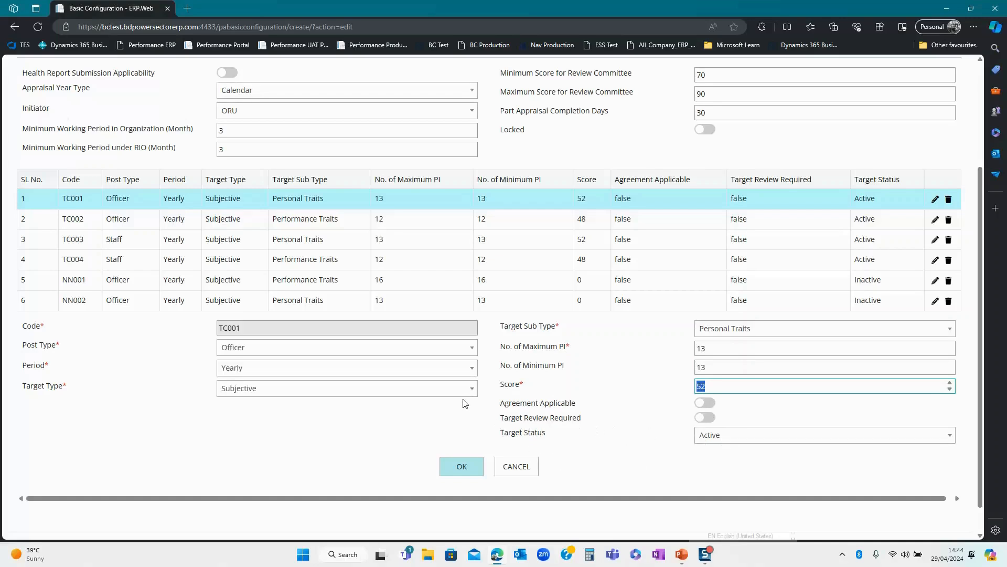
{"action": "left_click", "coordinate": [461, 467]}
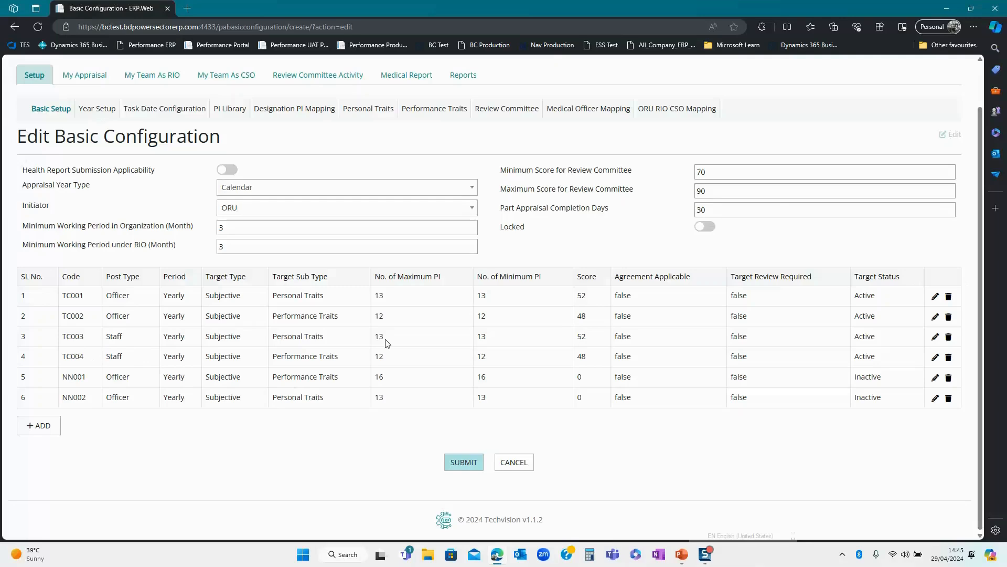
- Submit the unchanged basic configuration, then glance at the slides and return to the ERP
{"action": "left_click", "coordinate": [461, 463]}
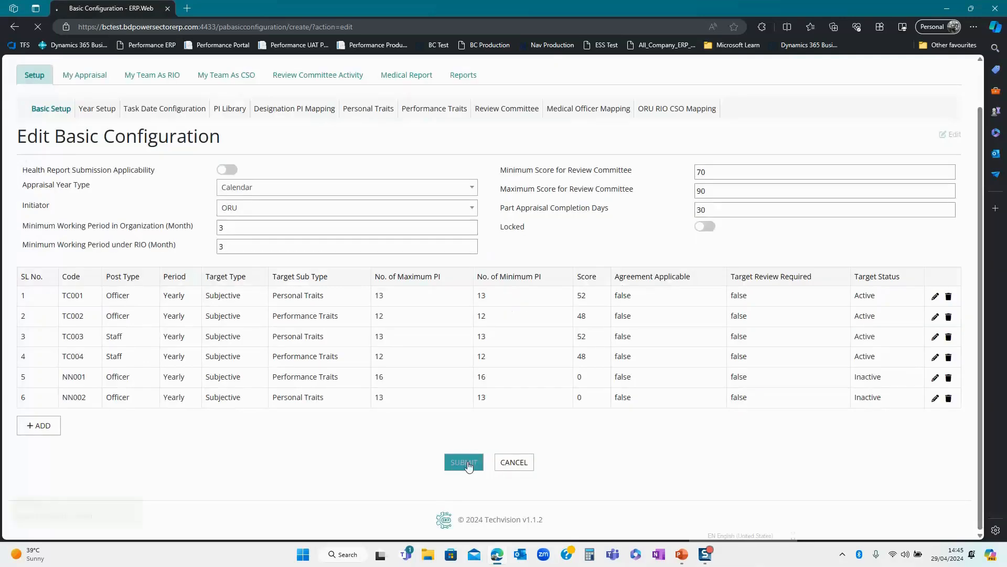
{"action": "key", "text": "alt+Tab"}
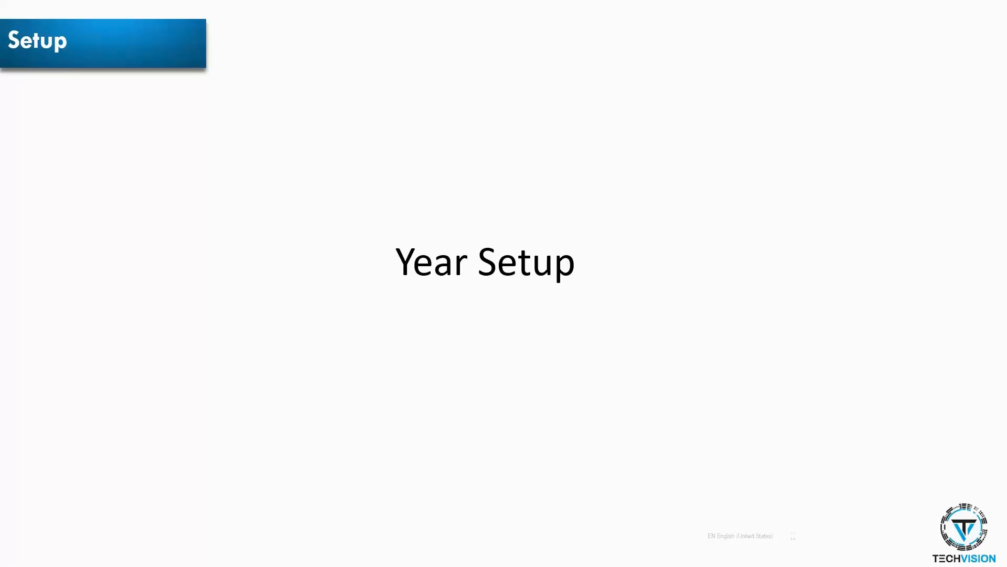
{"action": "key", "text": "alt+Tab"}
{"action": "key", "text": "alt+Tab"}
{"action": "key", "text": "alt+Tab"}
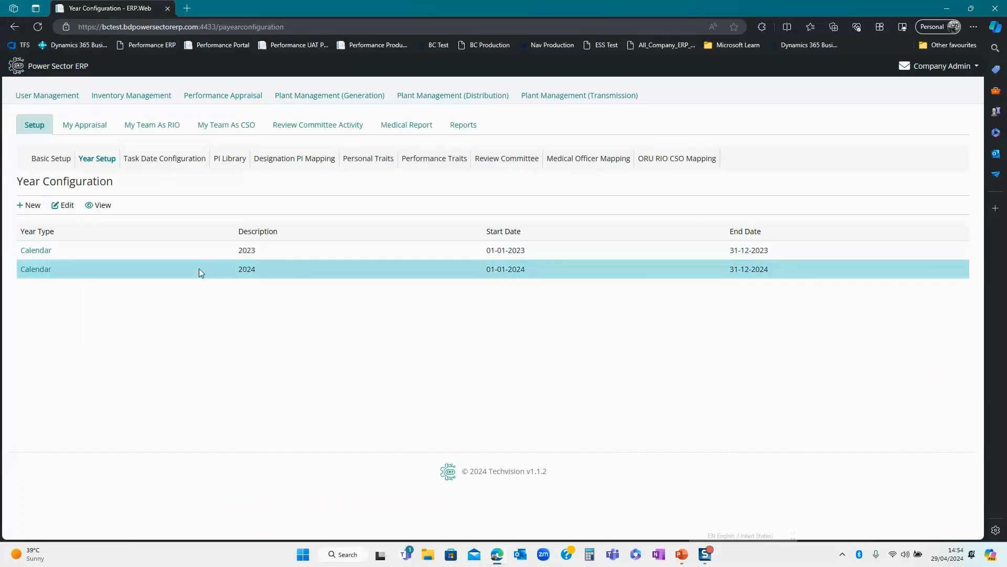
- Start a new 2025 year configuration with start date 01-01-2025
{"action": "left_click", "coordinate": [30, 207]}
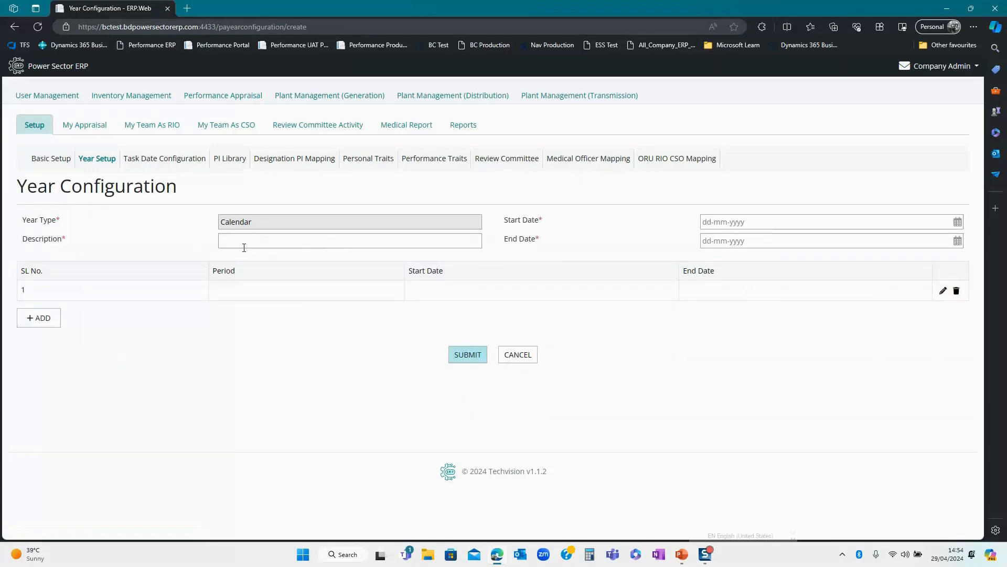
{"action": "left_click", "coordinate": [244, 248]}
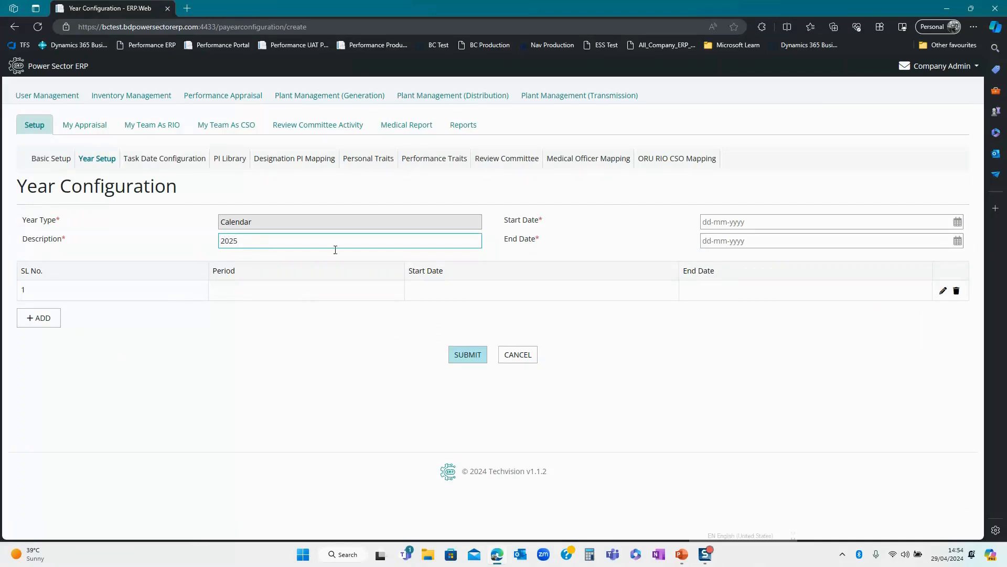
{"action": "left_click", "coordinate": [745, 221]}
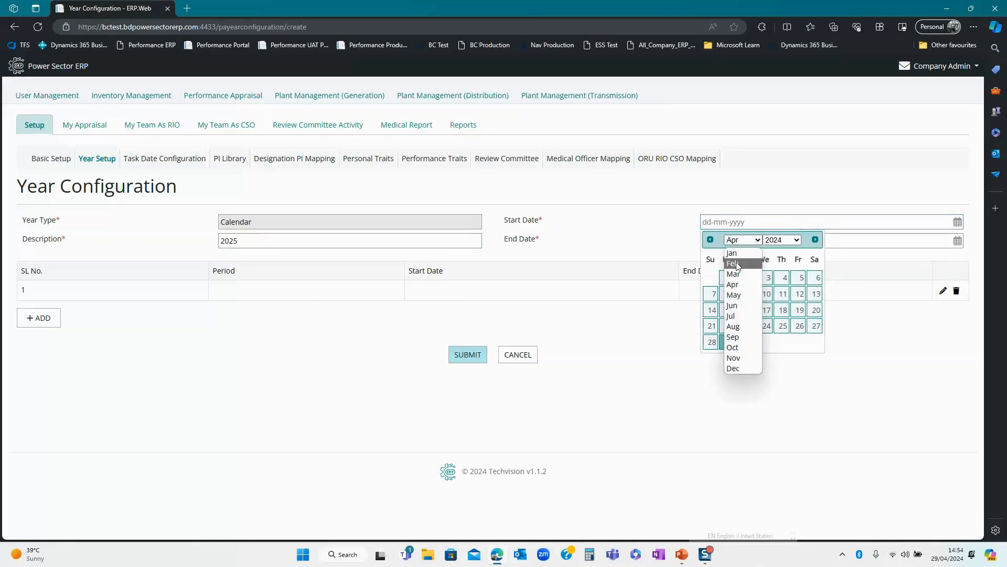
{"action": "left_click", "coordinate": [740, 252]}
{"action": "left_click", "coordinate": [781, 240]}
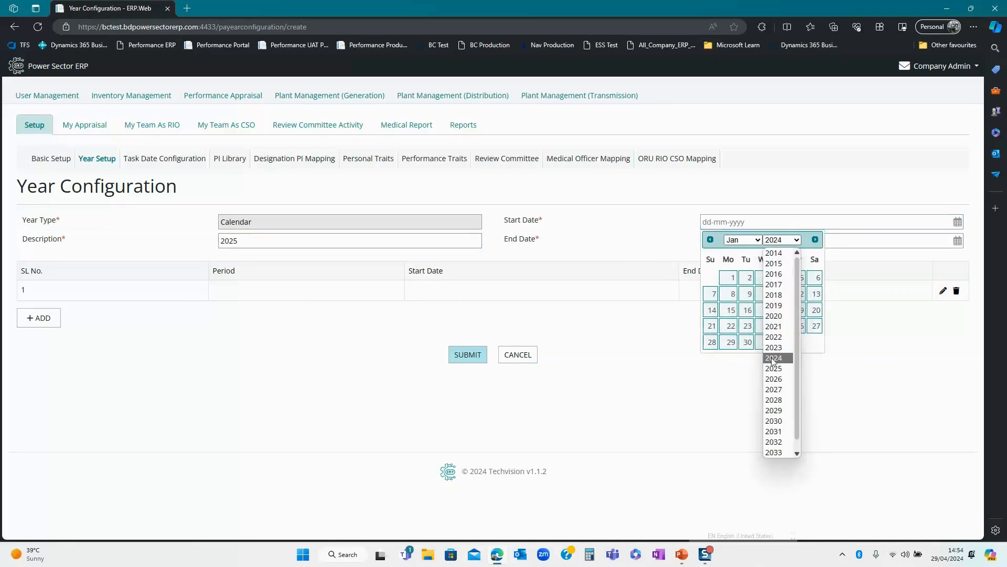
{"action": "left_click", "coordinate": [774, 368]}
{"action": "left_click", "coordinate": [766, 281]}
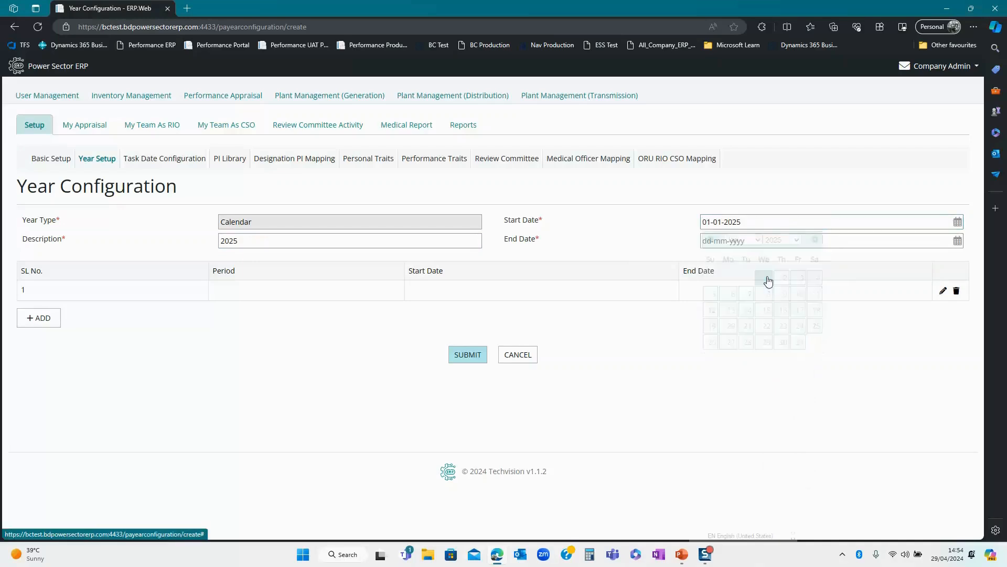
- Set the year's end date to 31-12-2025
{"action": "left_click", "coordinate": [959, 242]}
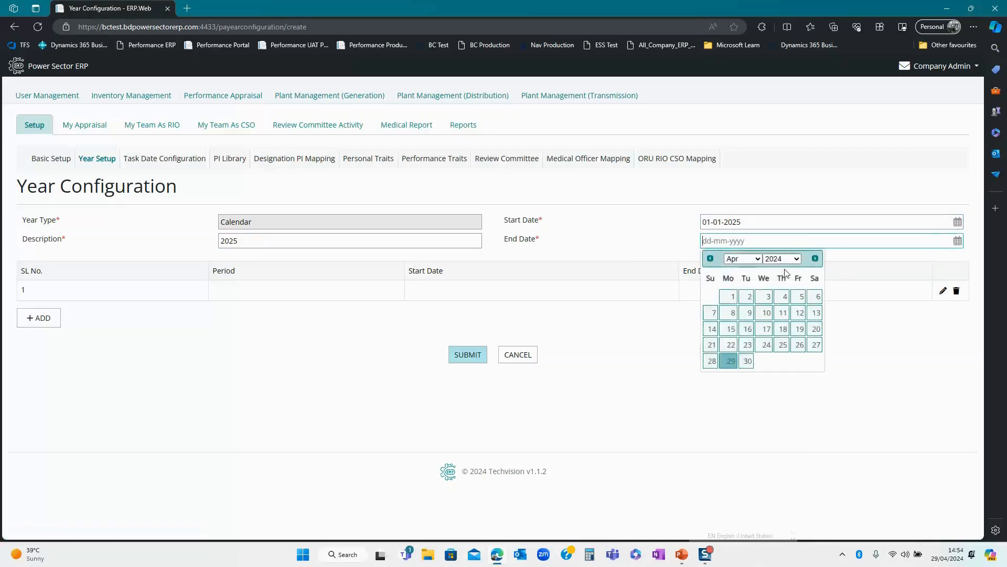
{"action": "left_click", "coordinate": [741, 259]}
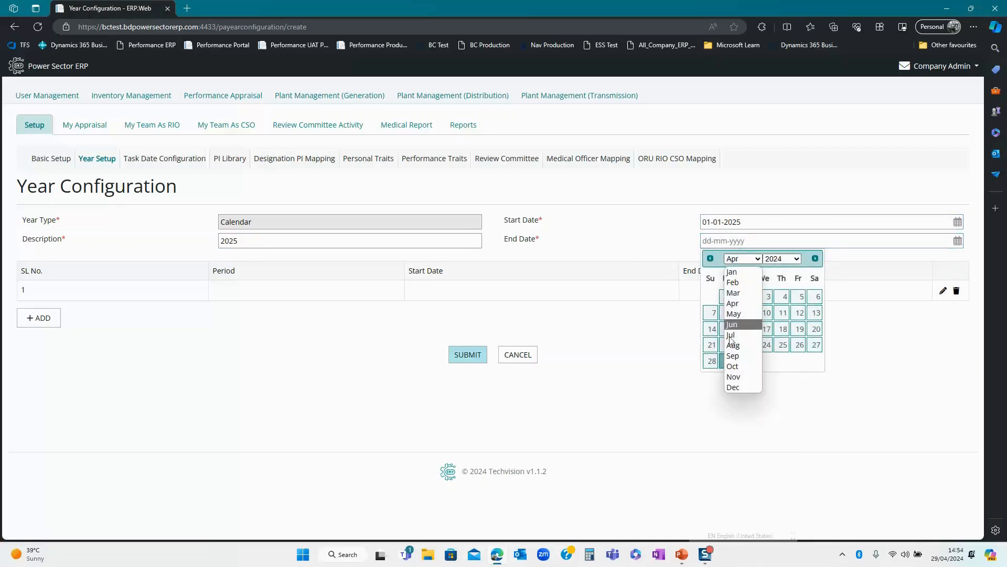
{"action": "left_click", "coordinate": [732, 388]}
{"action": "left_click", "coordinate": [781, 263]}
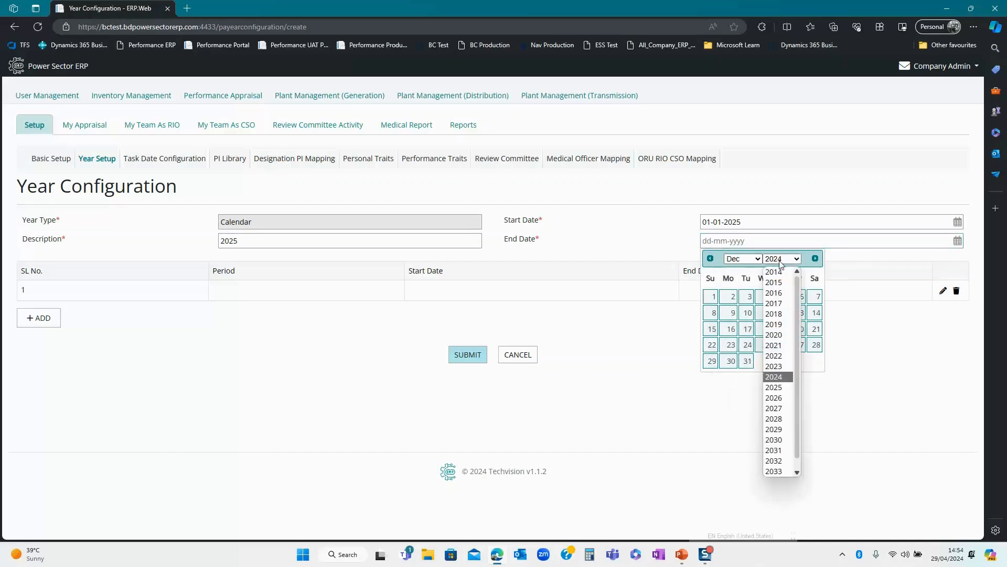
{"action": "left_click", "coordinate": [778, 387]}
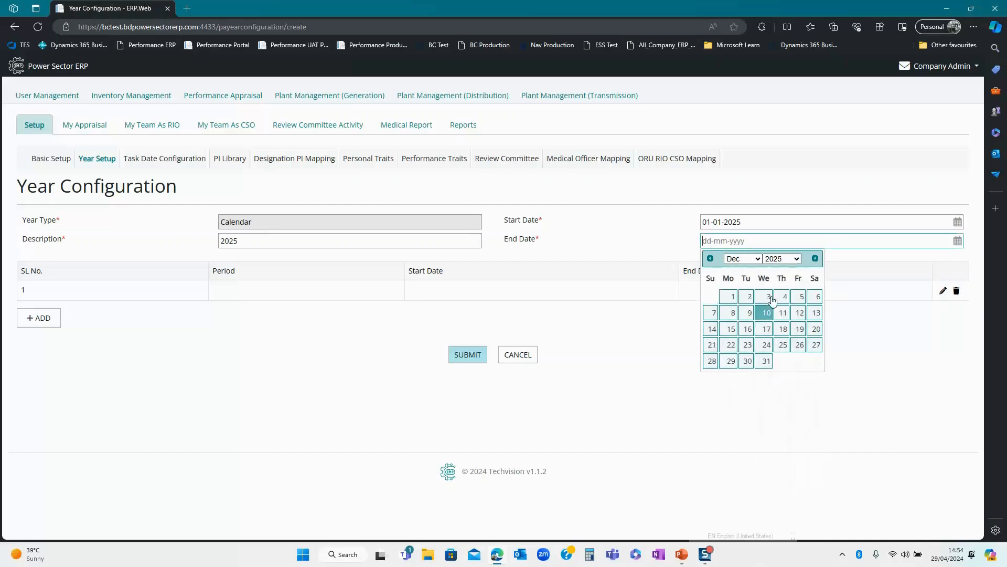
{"action": "left_click", "coordinate": [766, 361]}
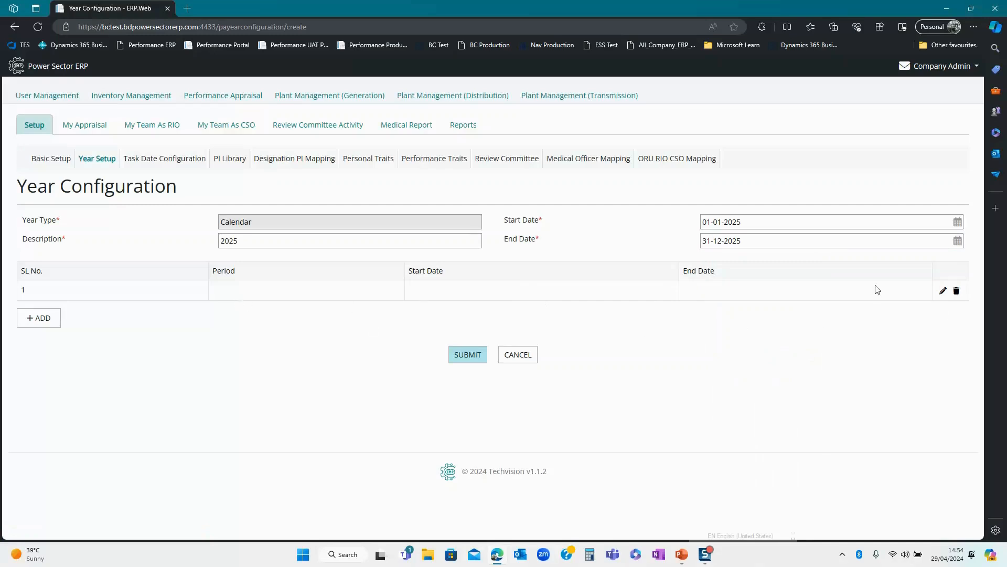
- Make period row 1 Yearly, starting 01-01-2025
{"action": "left_click", "coordinate": [943, 292]}
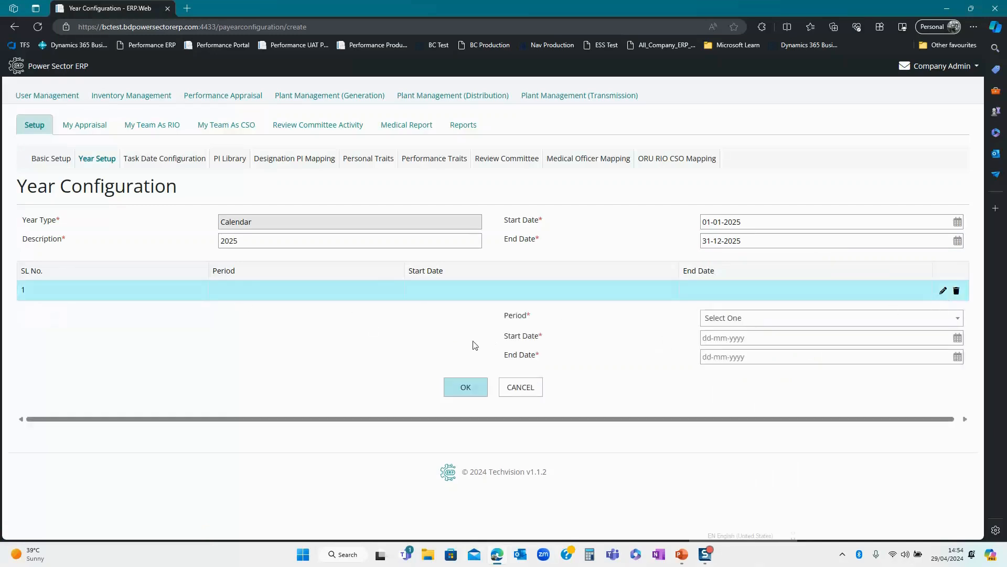
{"action": "left_click", "coordinate": [717, 319]}
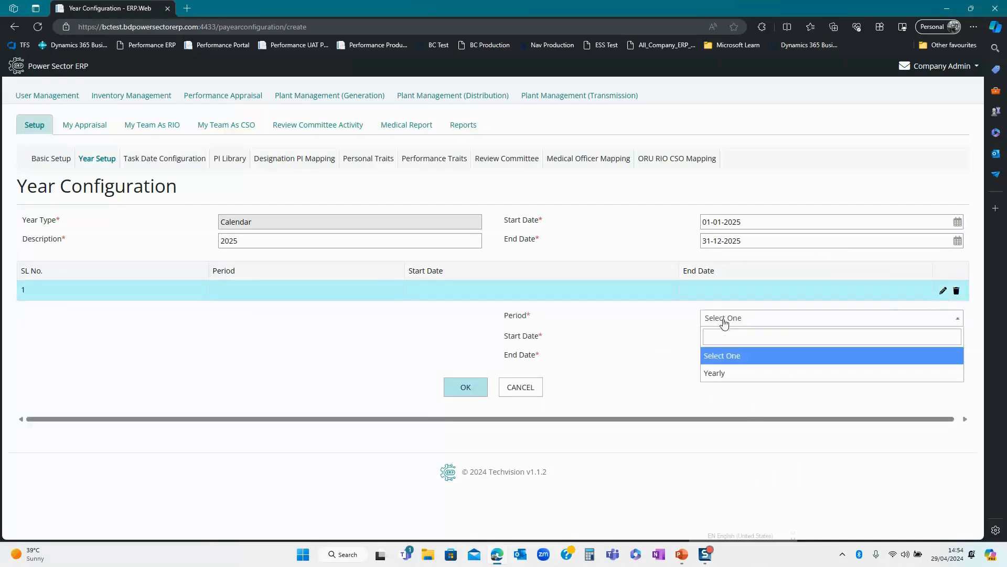
{"action": "left_click", "coordinate": [727, 374]}
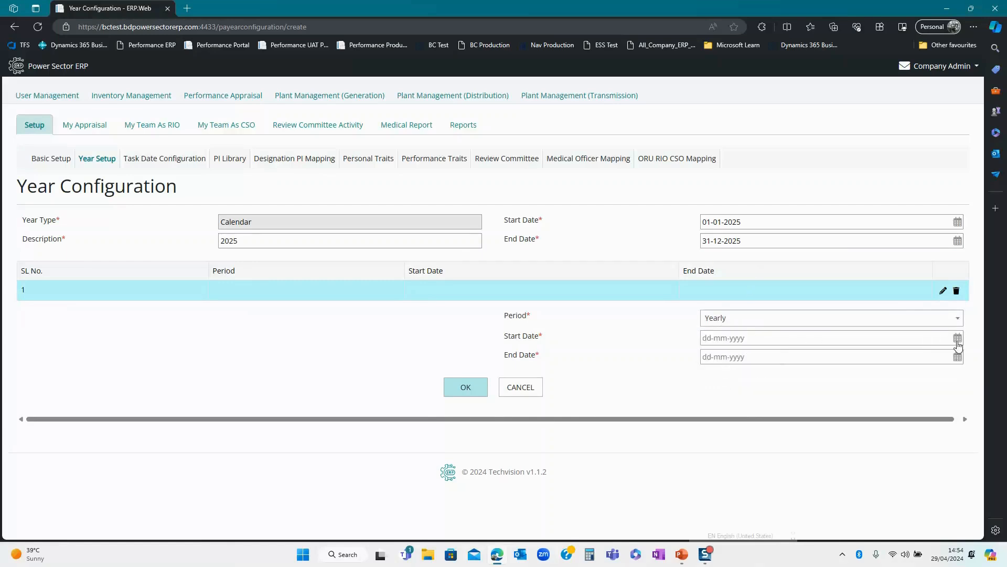
{"action": "left_click", "coordinate": [949, 338]}
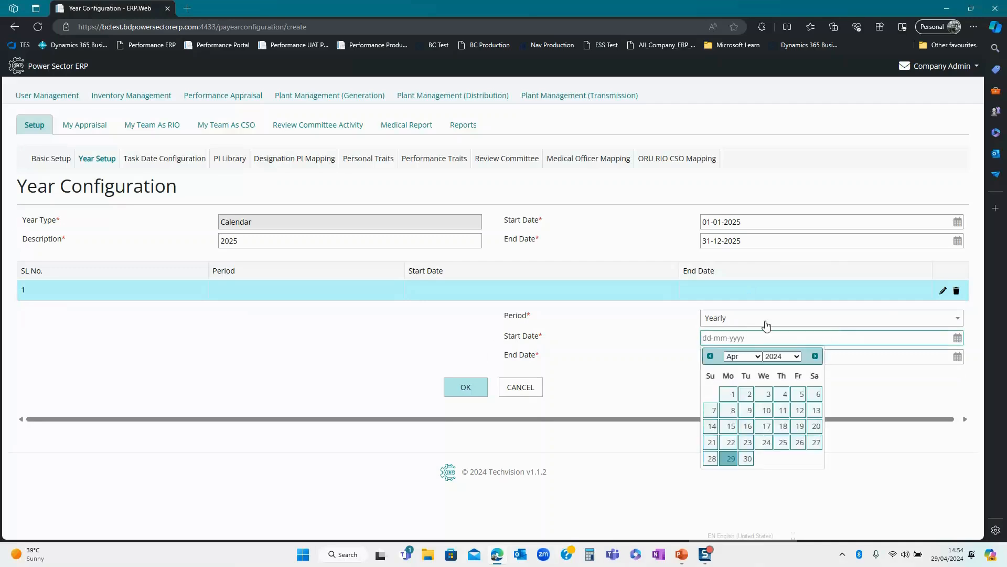
{"action": "left_click", "coordinate": [750, 363]}
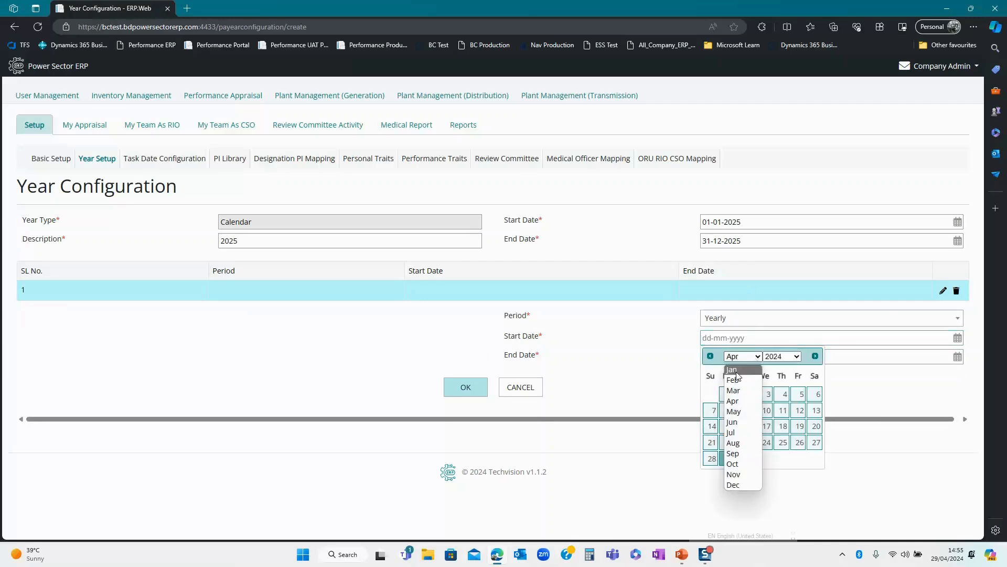
{"action": "left_click", "coordinate": [738, 373]}
{"action": "left_click", "coordinate": [794, 360]}
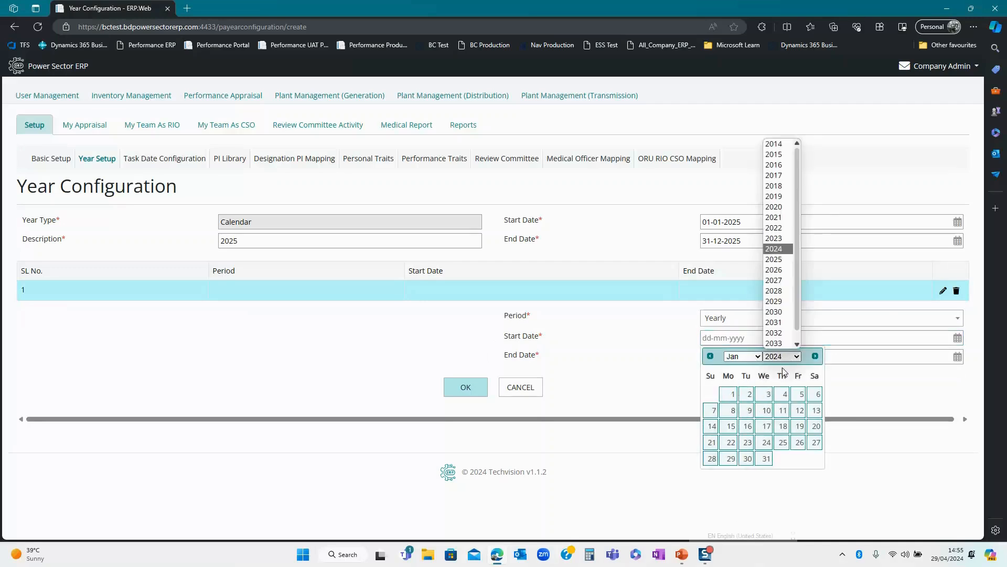
{"action": "left_click", "coordinate": [782, 266]}
{"action": "left_click", "coordinate": [764, 394]}
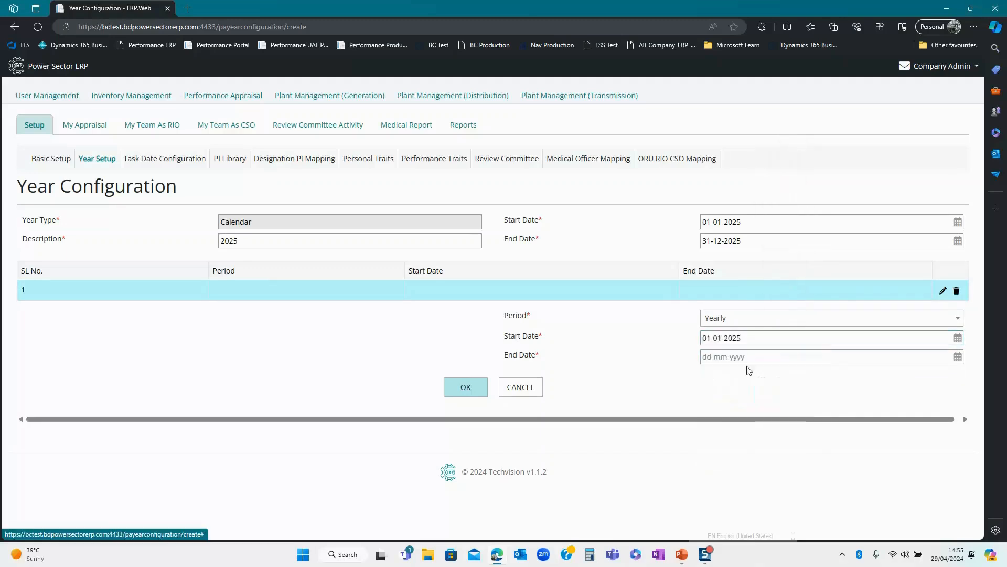
- Set the Yearly period's end date to 31-12-2025 and confirm the row
{"action": "left_click", "coordinate": [929, 362]}
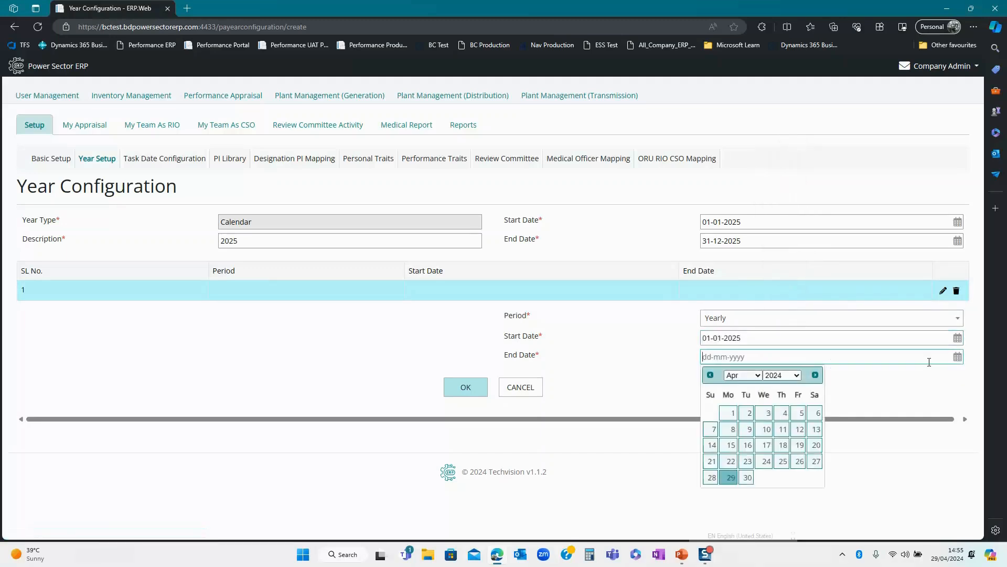
{"action": "left_click", "coordinate": [748, 375]}
{"action": "left_click", "coordinate": [735, 504]}
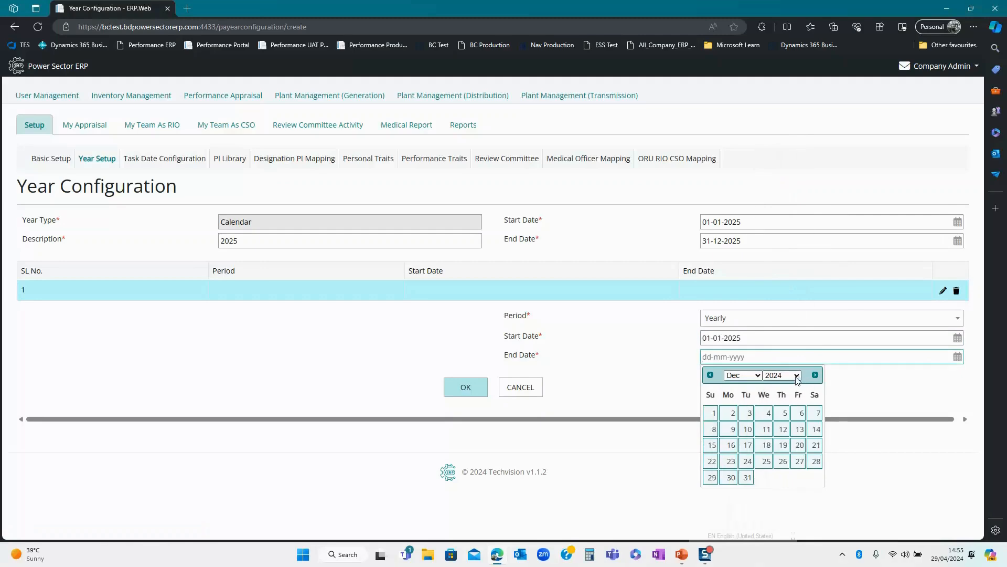
{"action": "left_click", "coordinate": [781, 375]}
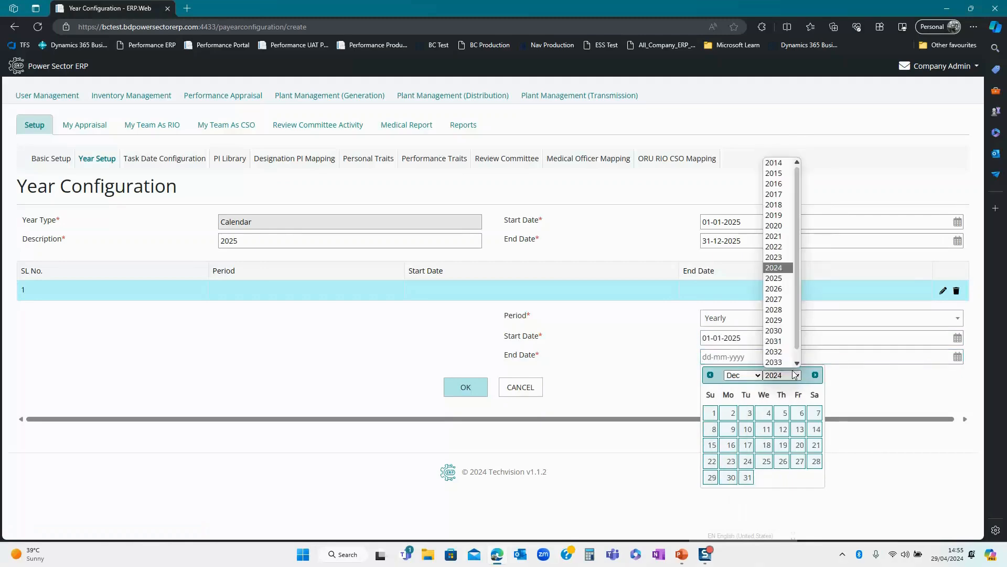
{"action": "left_click", "coordinate": [775, 278]}
{"action": "left_click", "coordinate": [765, 478]}
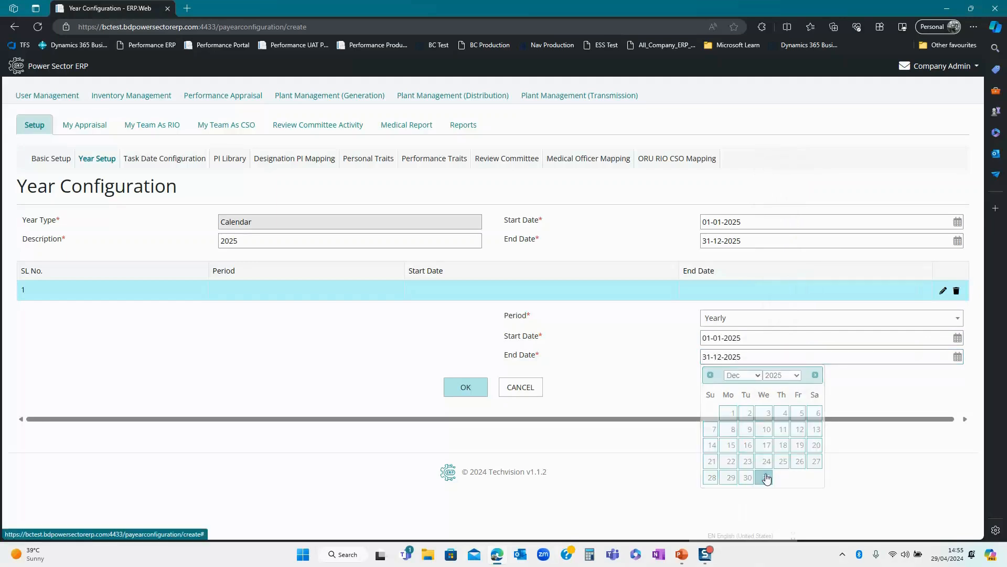
{"action": "left_click", "coordinate": [465, 388]}
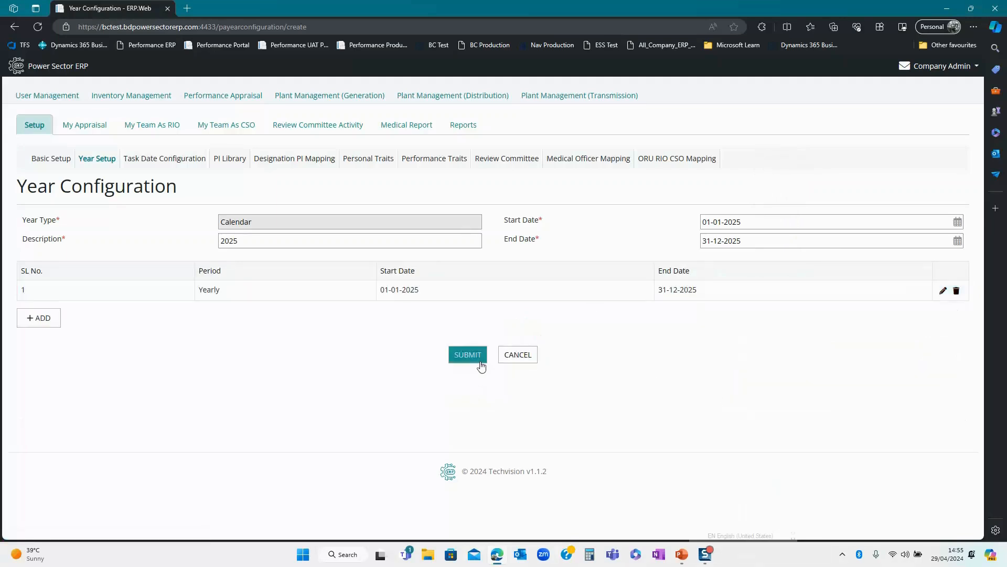
- Submit the 2025 year configuration, then visit the slides and return to the ERP
{"action": "left_click", "coordinate": [472, 356]}
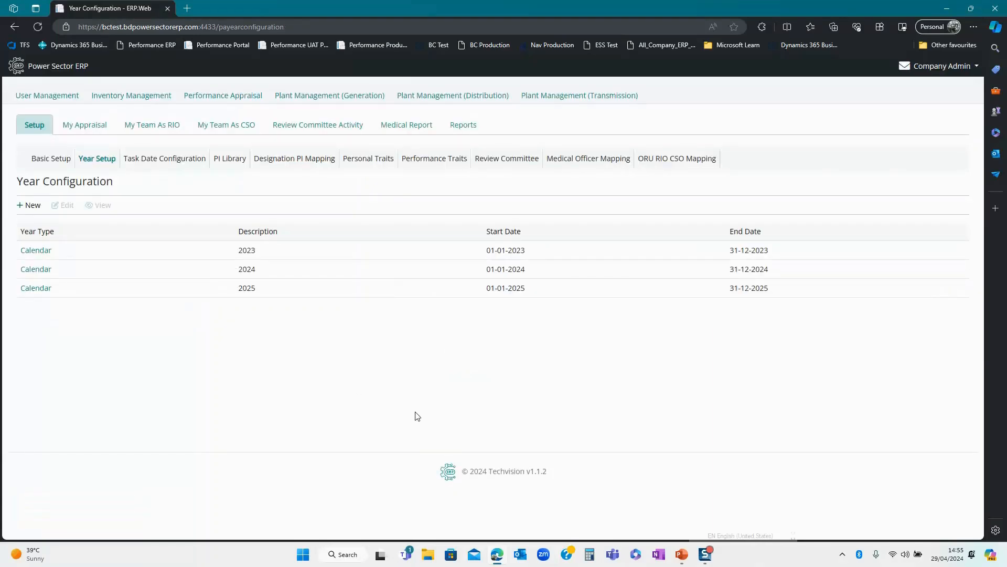
{"action": "key", "text": "alt+Tab"}
{"action": "key", "text": "Tab"}
{"action": "key", "text": "Tab"}
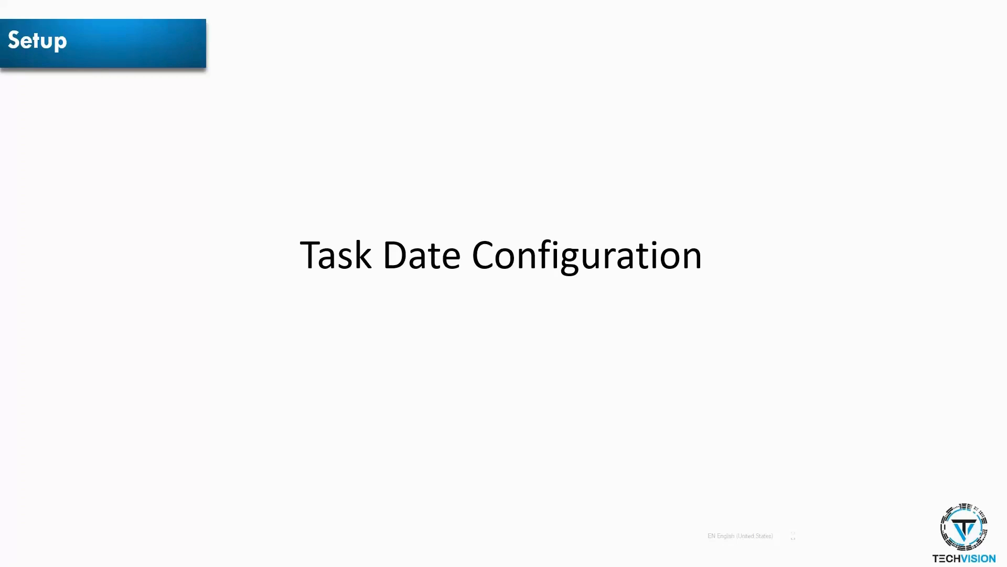
{"action": "key", "text": "alt+Tab"}
{"action": "key", "text": "Tab"}
{"action": "key", "text": "Tab"}
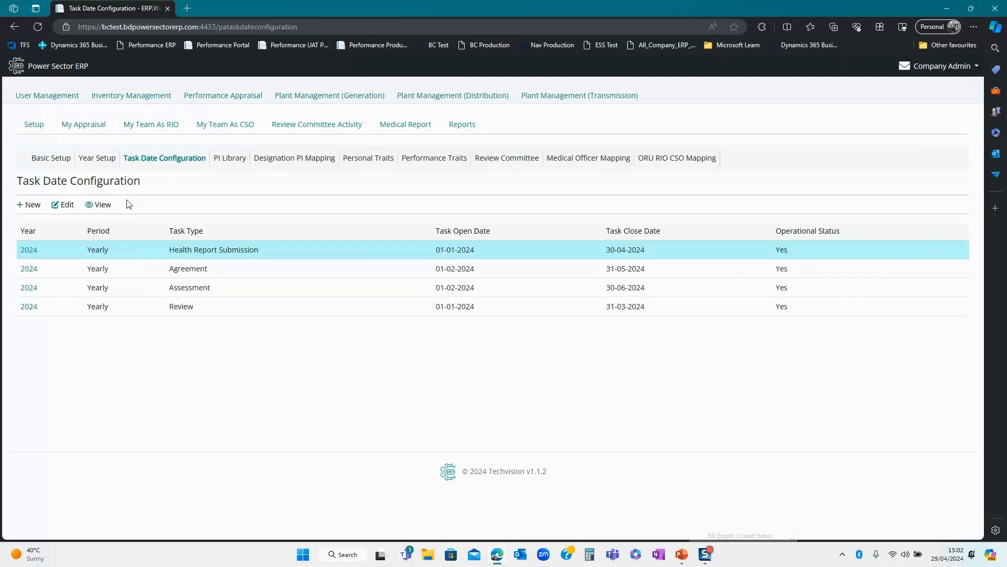
- Start a new task date entry for year 2025, Yearly period, Health Report Submission task
{"action": "left_click", "coordinate": [28, 206]}
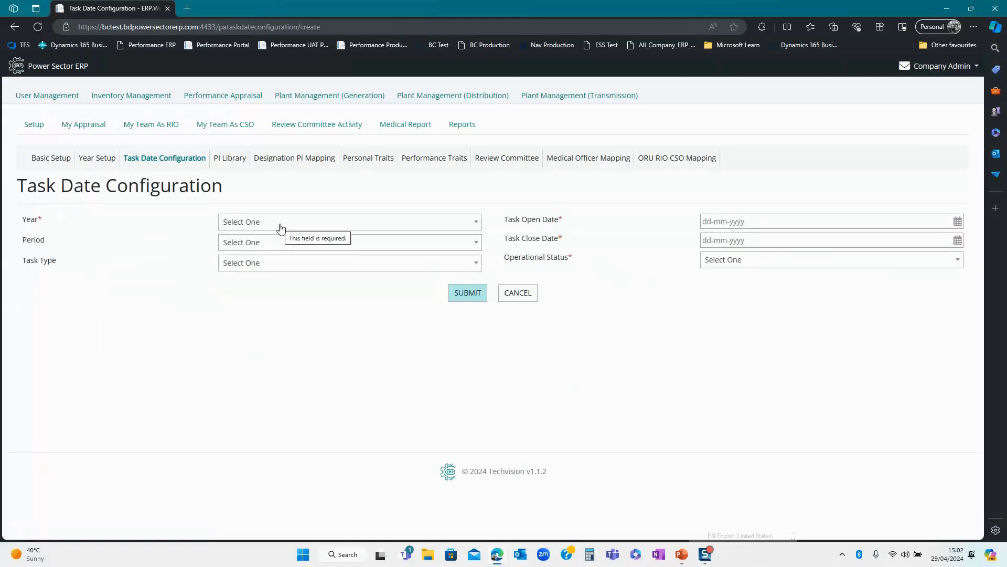
{"action": "left_click", "coordinate": [280, 227]}
{"action": "left_click", "coordinate": [257, 314]}
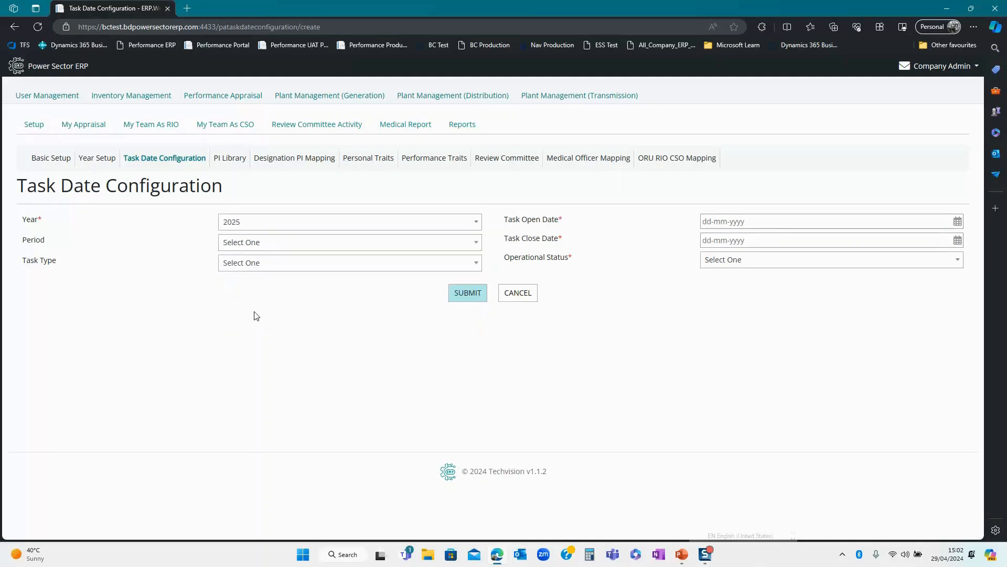
{"action": "left_click", "coordinate": [256, 243]}
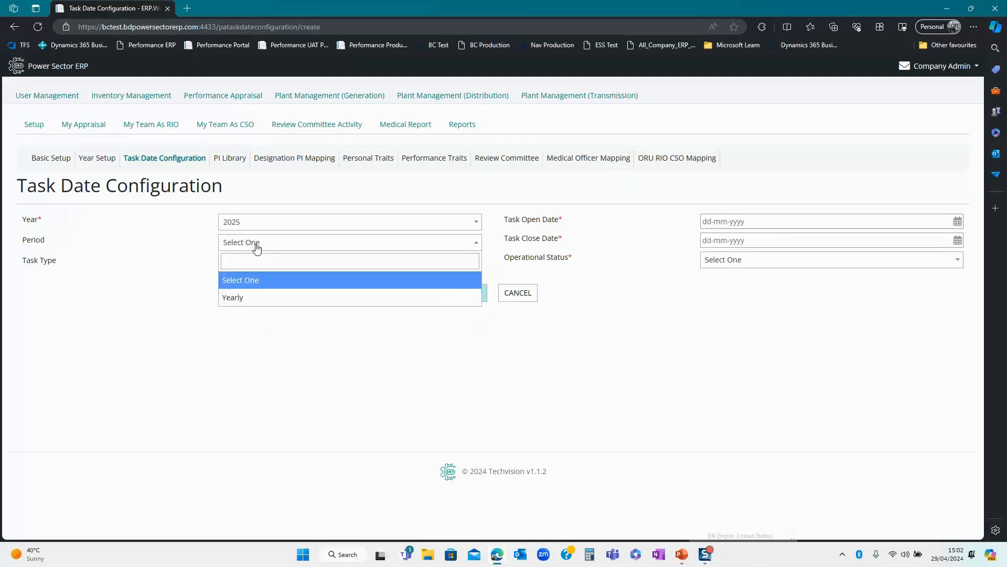
{"action": "left_click", "coordinate": [254, 298]}
{"action": "left_click", "coordinate": [250, 267]}
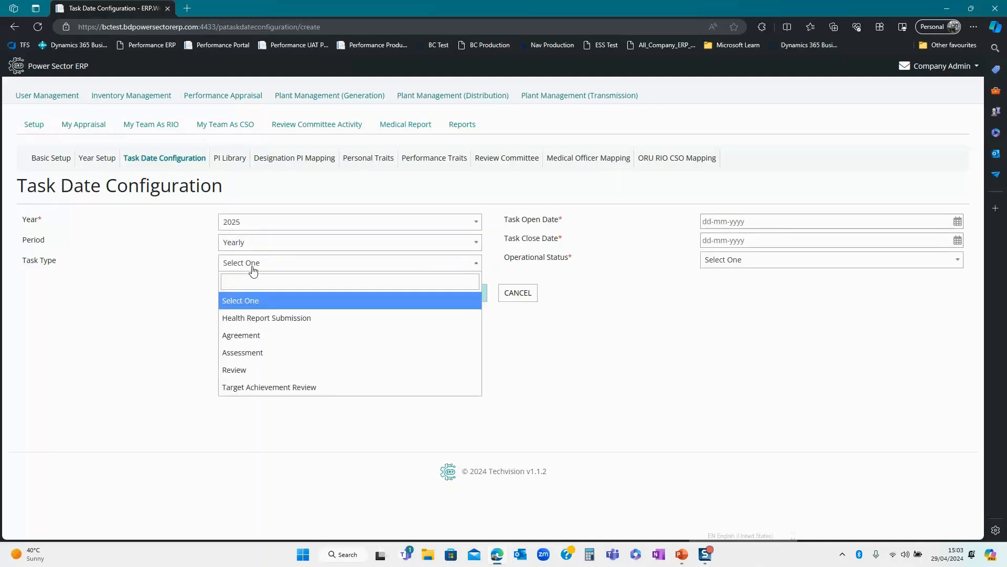
{"action": "left_click", "coordinate": [257, 317]}
- Set the task open date to 01-01-2025
{"action": "left_click", "coordinate": [734, 221]}
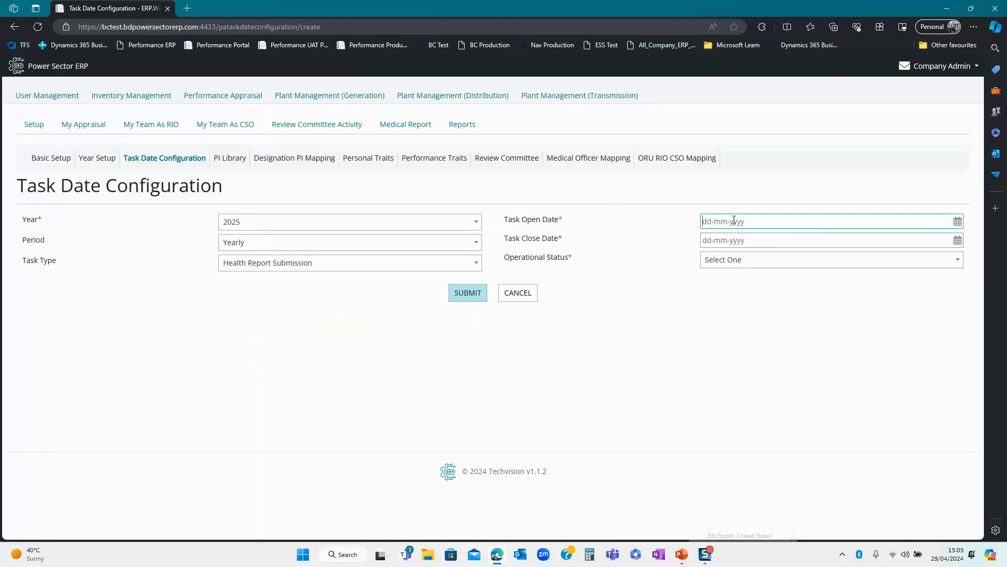
{"action": "left_click", "coordinate": [745, 240]}
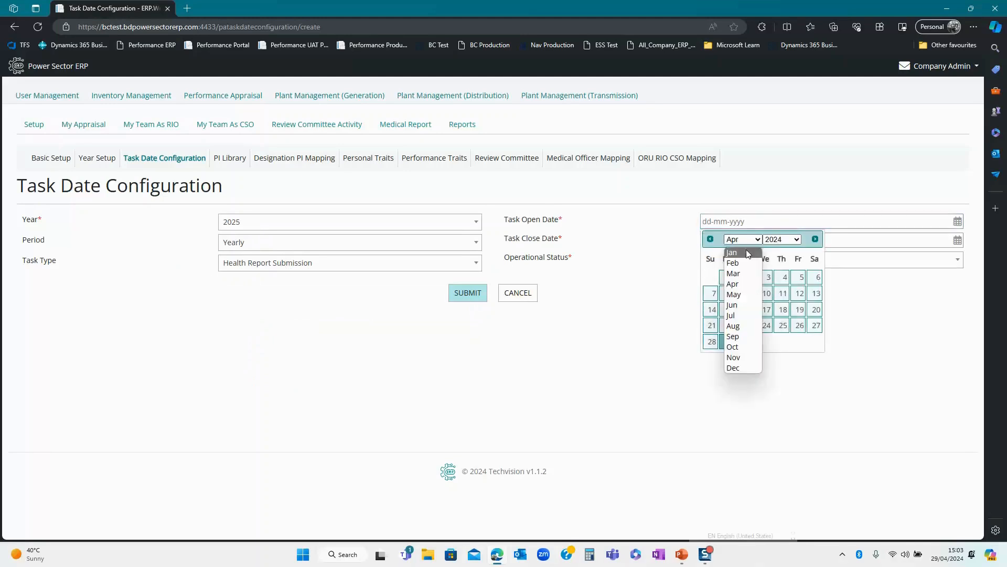
{"action": "left_click", "coordinate": [741, 252]}
{"action": "left_click", "coordinate": [782, 240]}
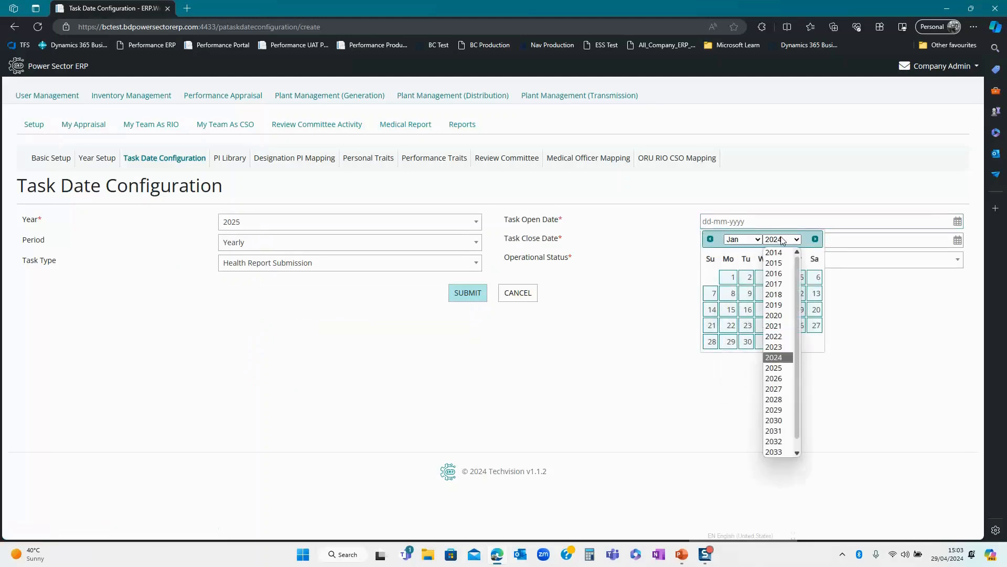
{"action": "left_click", "coordinate": [787, 368]}
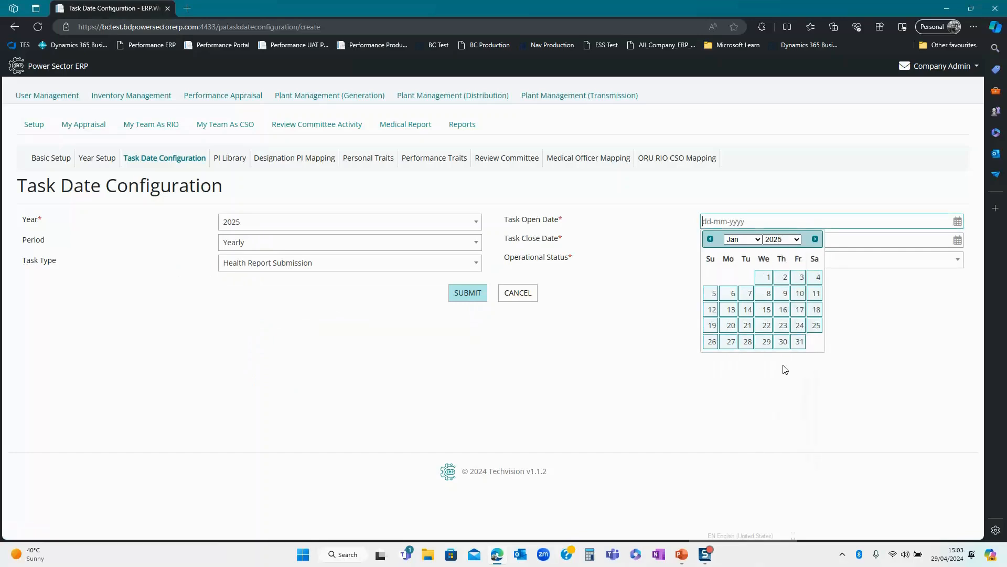
{"action": "left_click", "coordinate": [767, 279]}
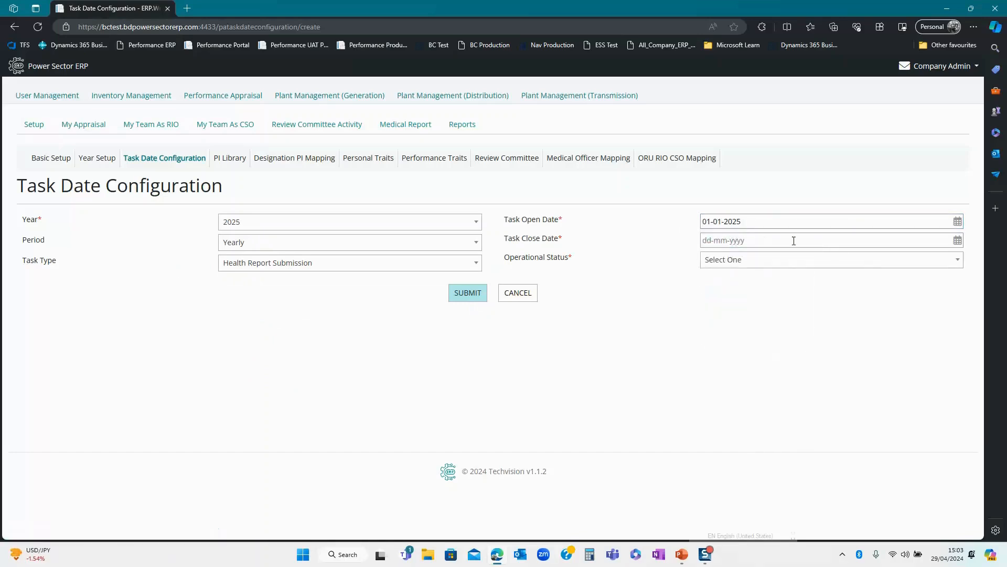
- Set the task close date to 31-01-2025
{"action": "left_click", "coordinate": [958, 241]}
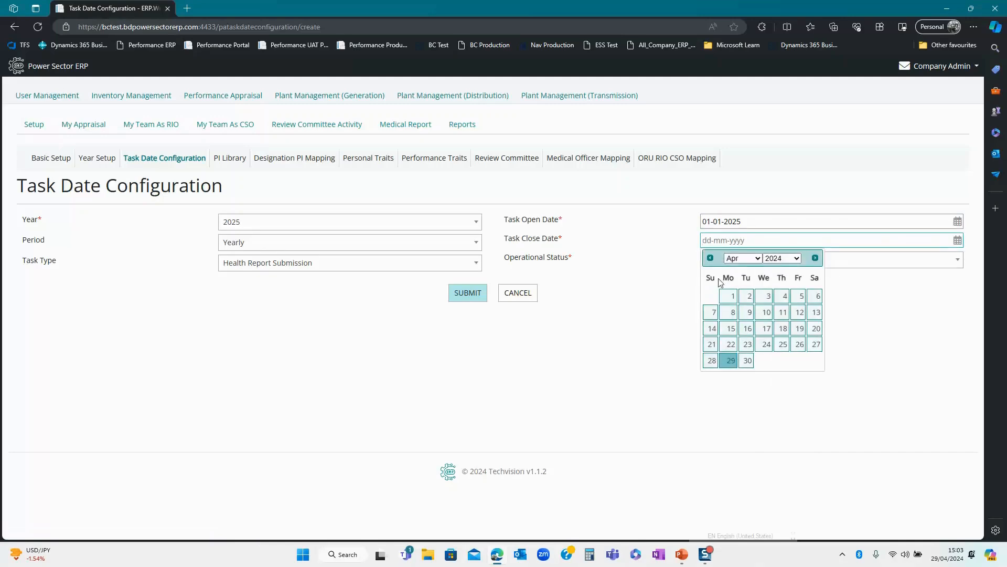
{"action": "left_click", "coordinate": [750, 260]}
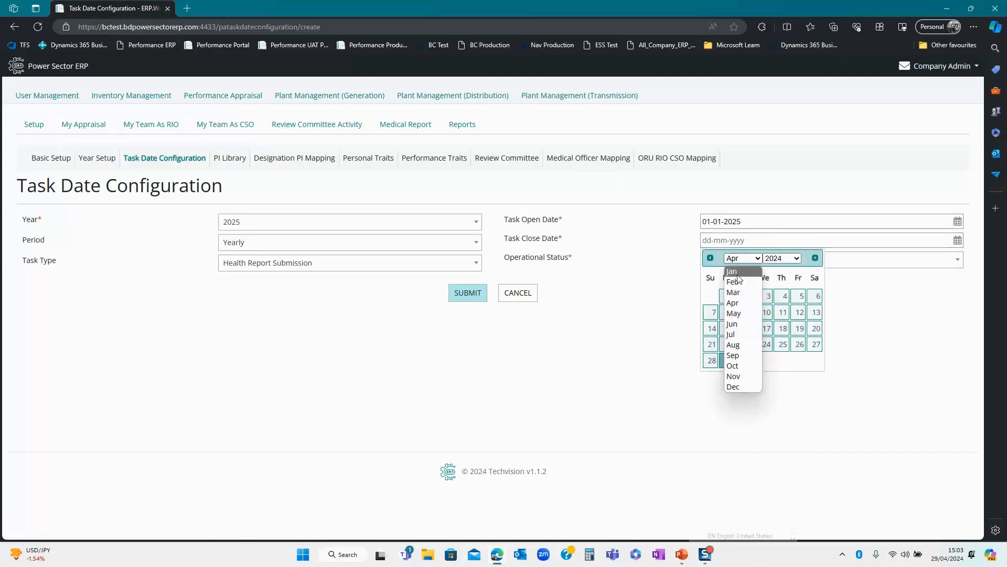
{"action": "left_click", "coordinate": [739, 278]}
{"action": "left_click", "coordinate": [782, 258]}
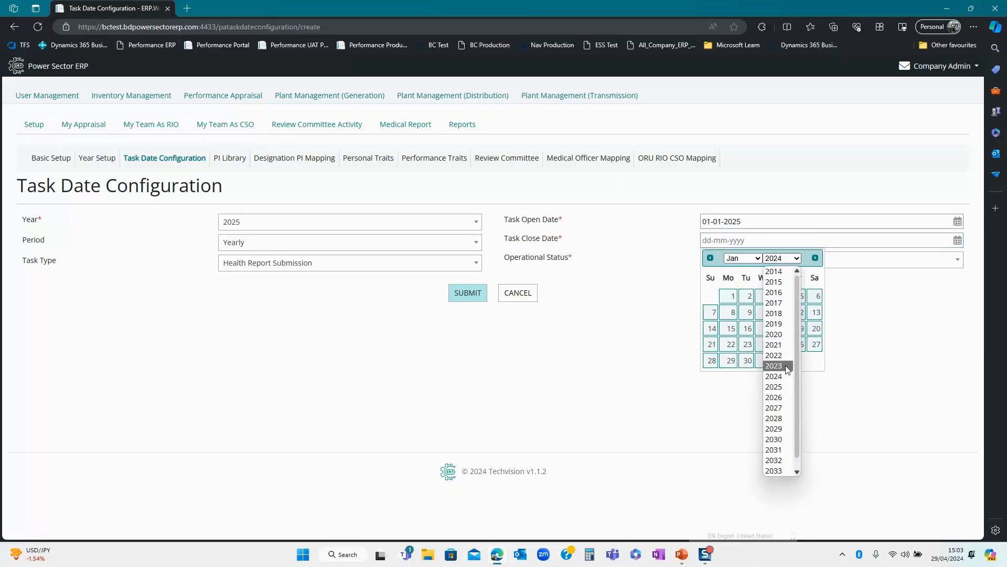
{"action": "left_click", "coordinate": [785, 386]}
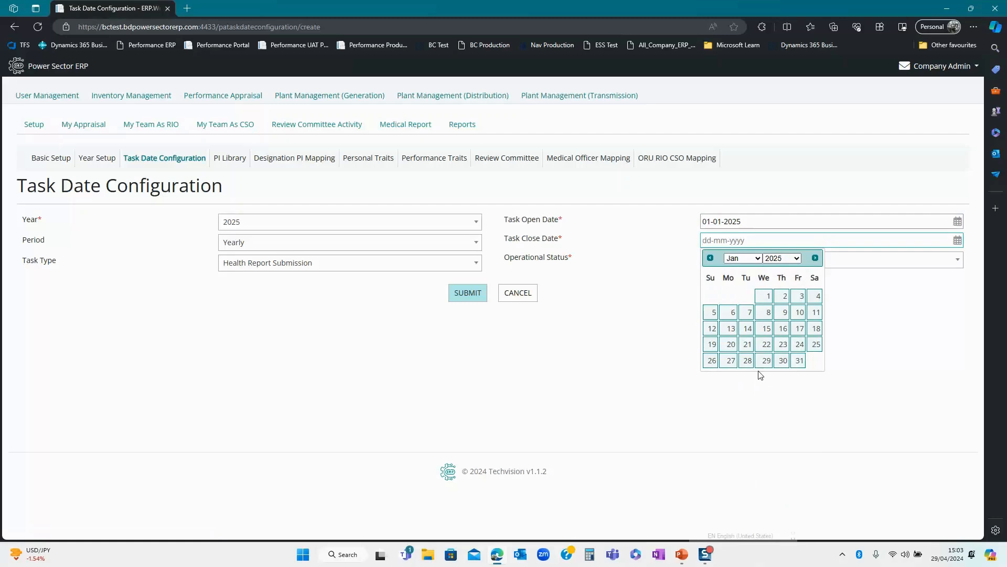
{"action": "left_click", "coordinate": [798, 361]}
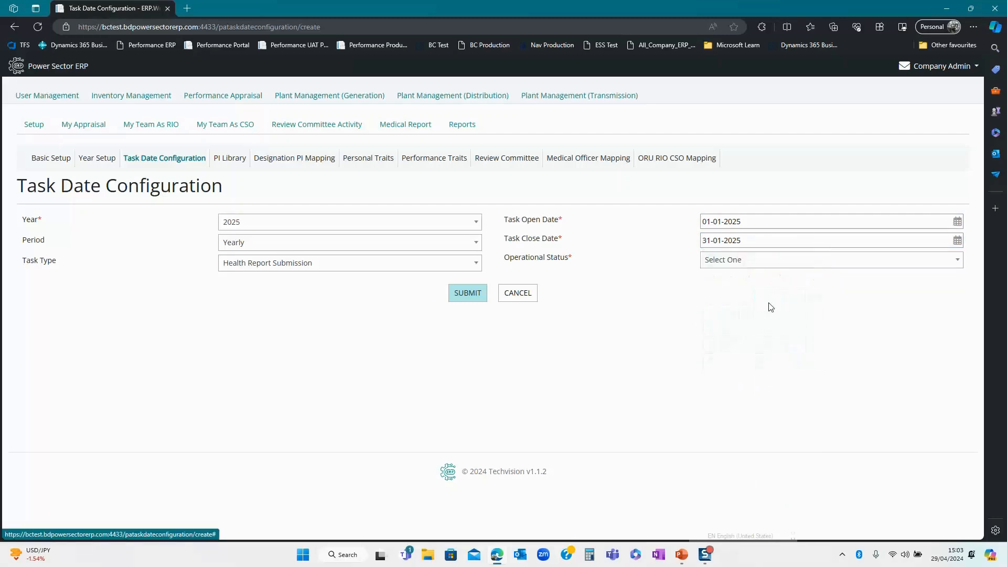
- Choose No for operational status and submit the Health Report Submission task dates
{"action": "left_click", "coordinate": [724, 265]}
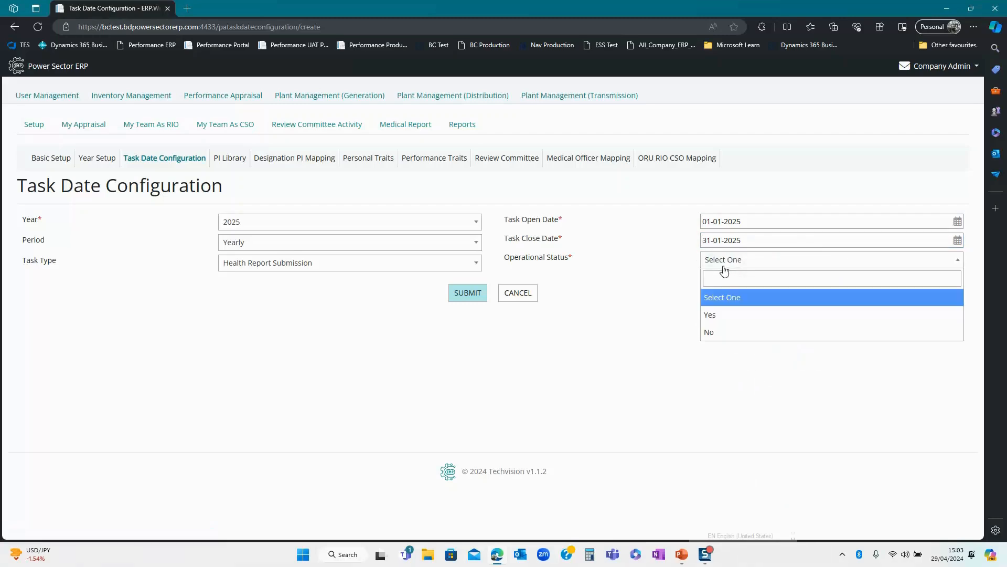
{"action": "left_click", "coordinate": [720, 332]}
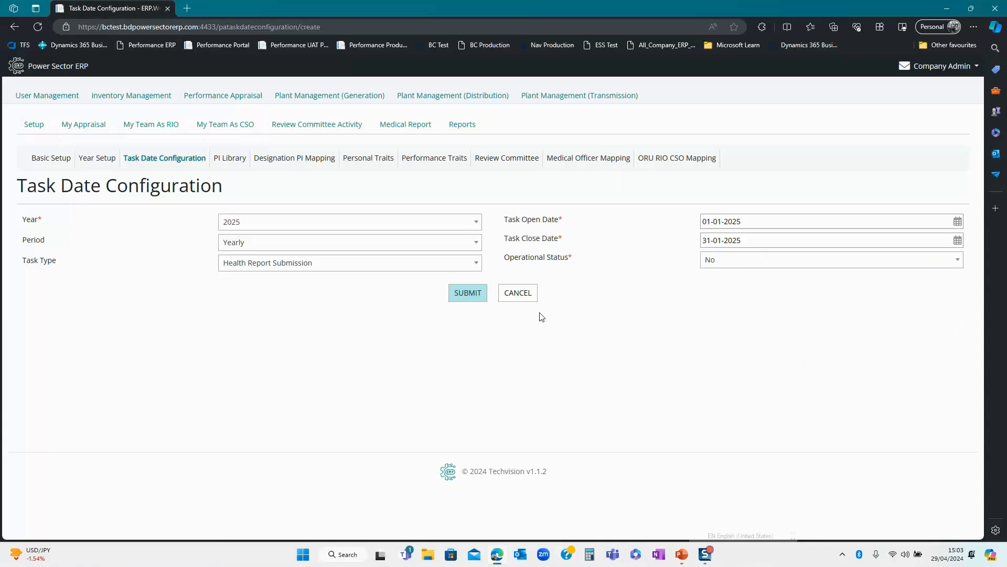
{"action": "left_click", "coordinate": [714, 262]}
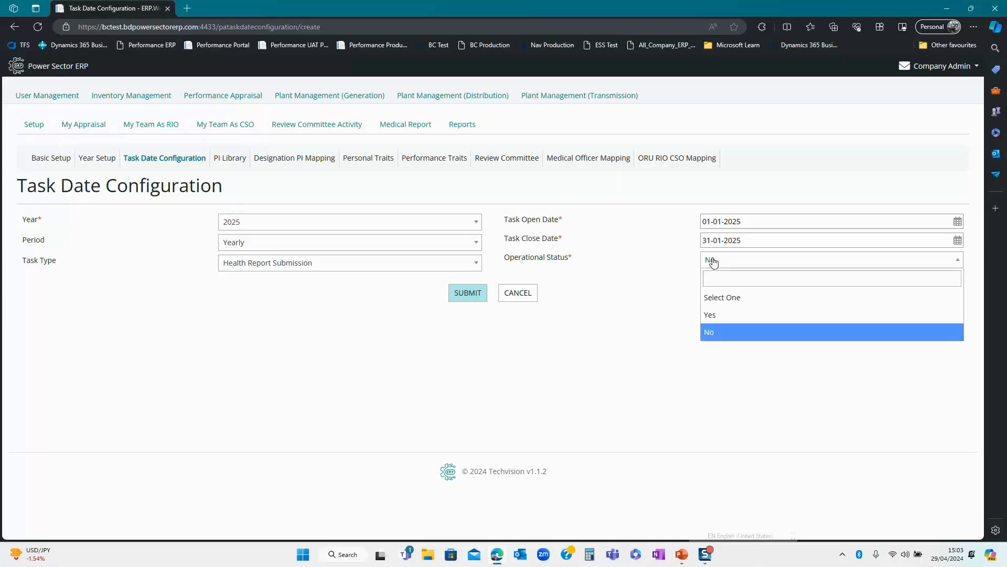
{"action": "left_click", "coordinate": [671, 315]}
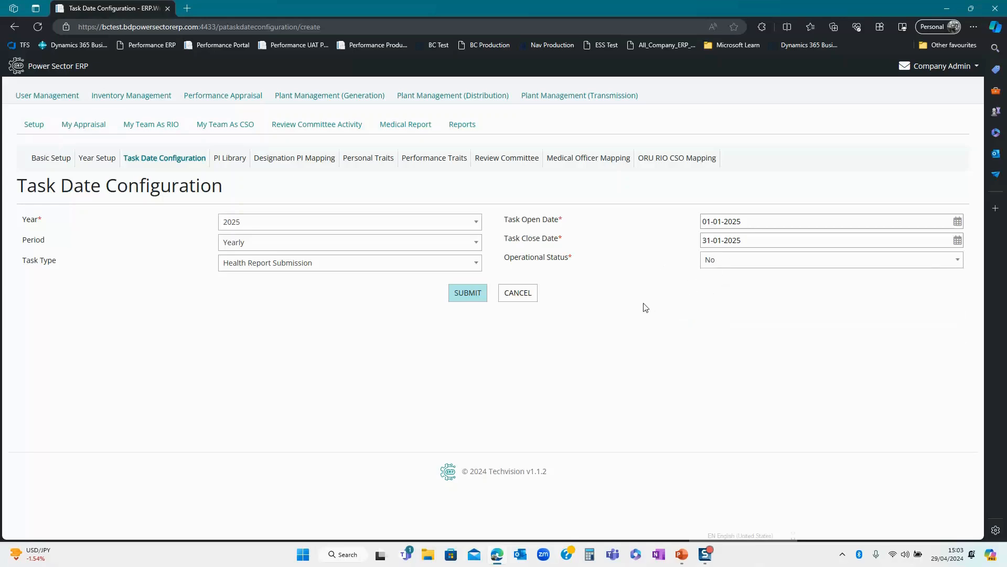
{"action": "left_click", "coordinate": [468, 294]}
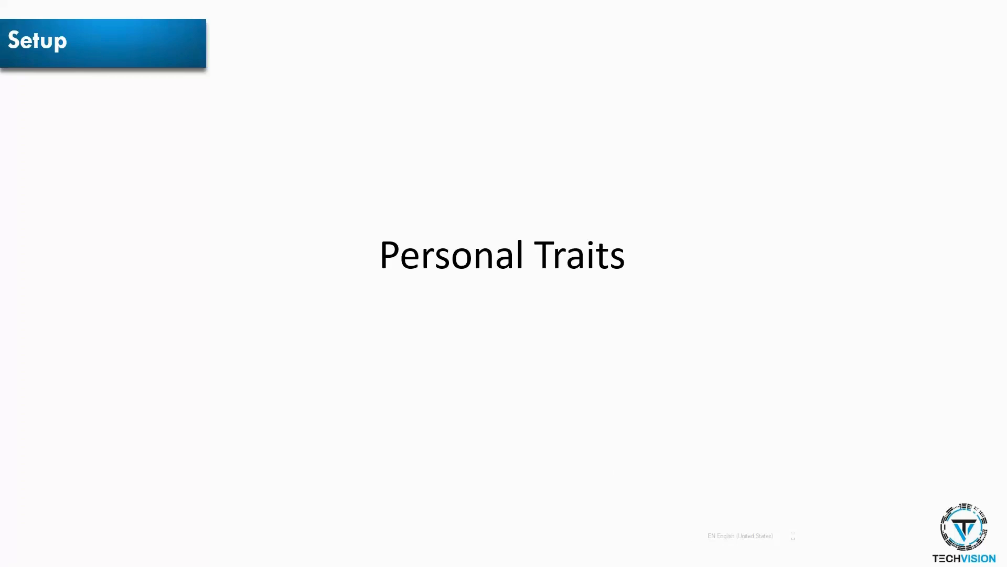
- Switch from the Personal Traits slide to the ERP's Personal Traits Configuration list
{"action": "key", "text": "alt+Tab"}
{"action": "key", "text": "alt+Tab"}
{"action": "key", "text": "alt+Tab"}
{"action": "key", "text": "alt+Tab"}
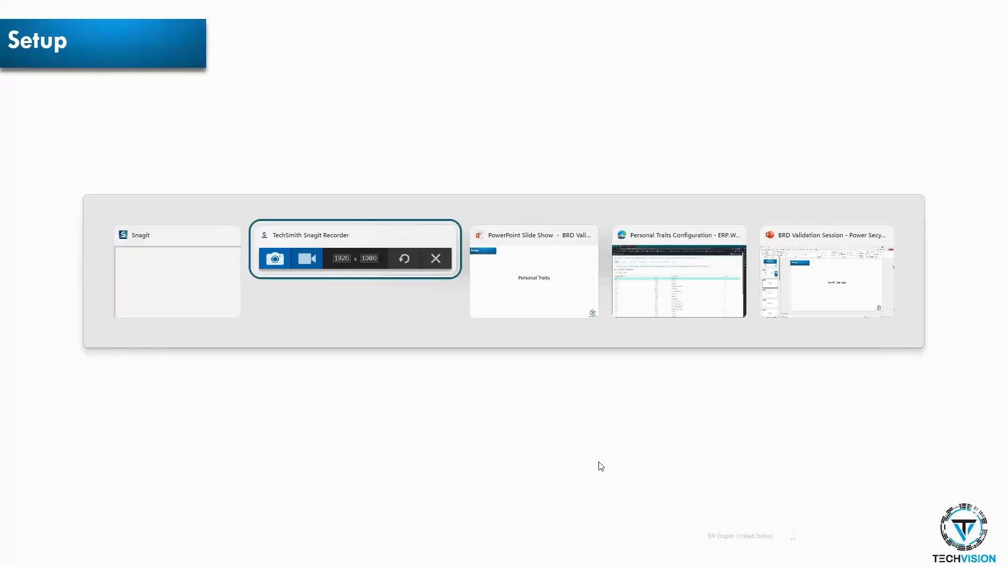
{"action": "key", "text": "alt+Tab"}
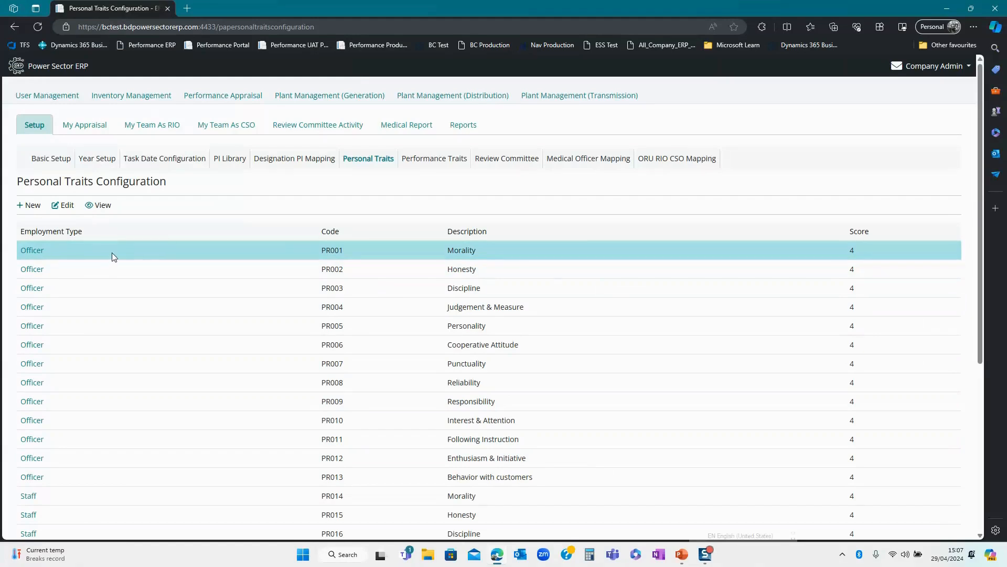
{"action": "scroll", "coordinate": [344, 278], "scroll_direction": "down", "scroll_amount": 2}
{"action": "scroll", "coordinate": [356, 395], "scroll_direction": "down", "scroll_amount": 1}
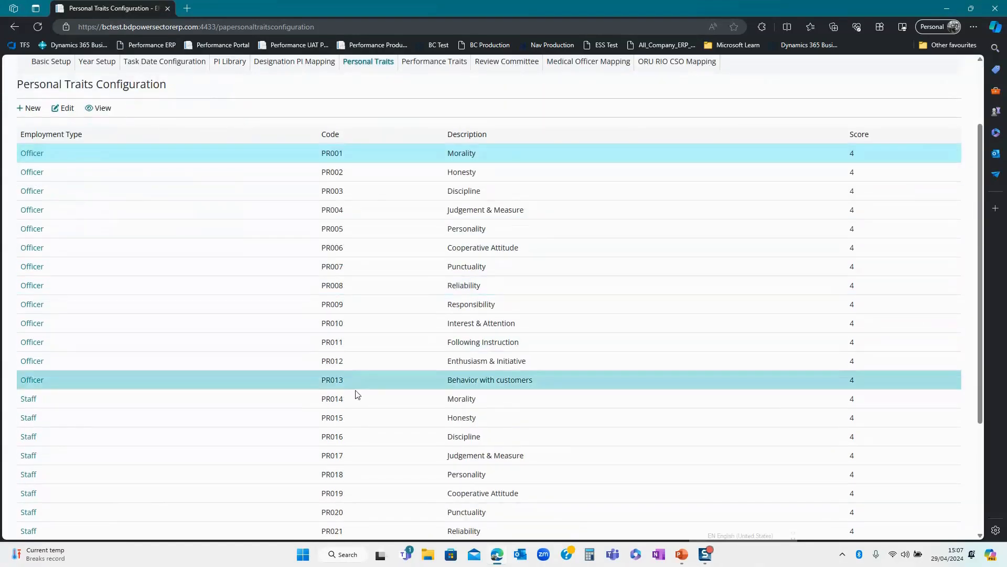
{"action": "scroll", "coordinate": [400, 391], "scroll_direction": "up", "scroll_amount": 2}
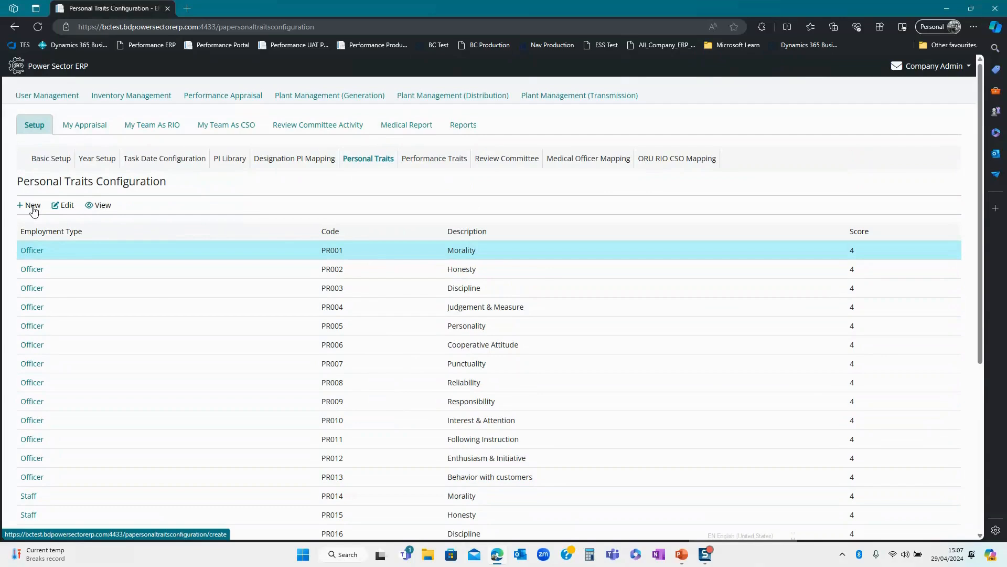
{"action": "left_click", "coordinate": [65, 205]}
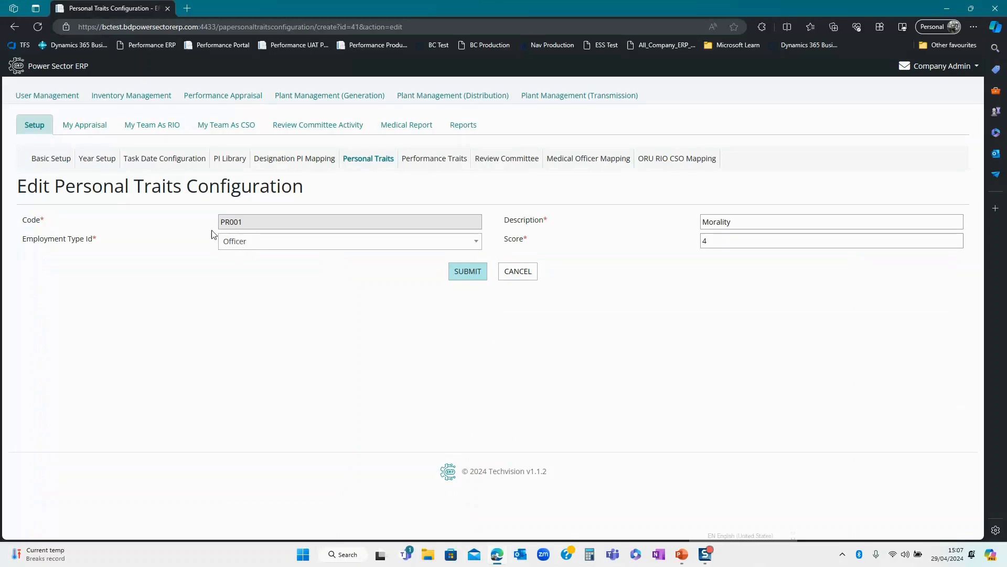
{"action": "left_click", "coordinate": [241, 245]}
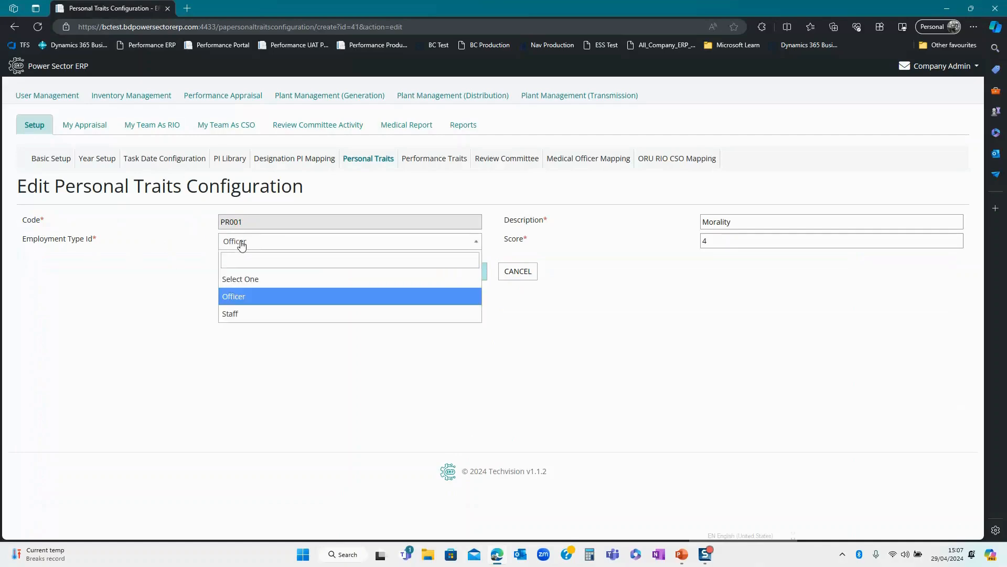
{"action": "left_click", "coordinate": [231, 297]}
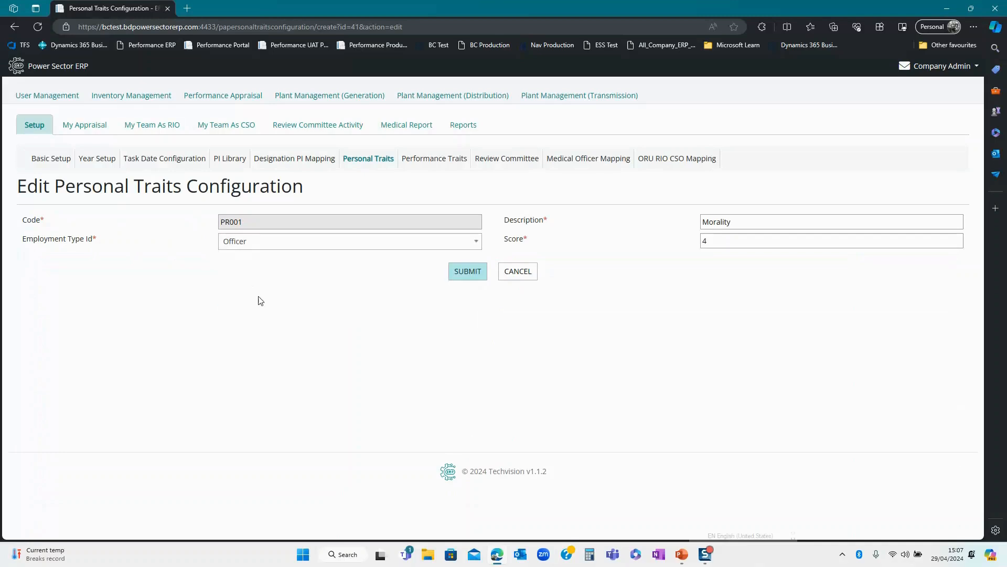
{"action": "left_click", "coordinate": [746, 223]}
{"action": "left_click_drag", "start_coordinate": [746, 223], "coordinate": [699, 227]}
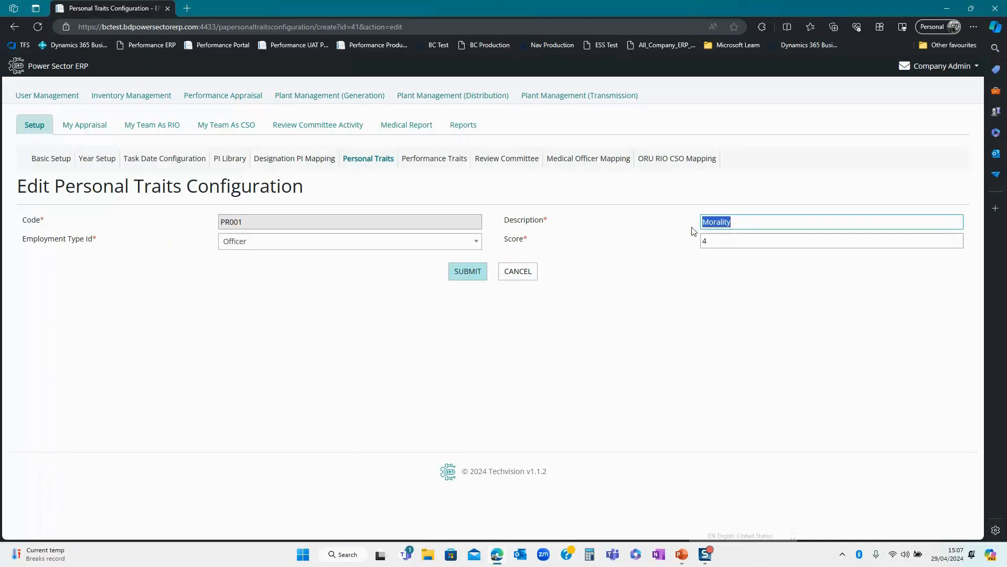
{"action": "left_click", "coordinate": [709, 242]}
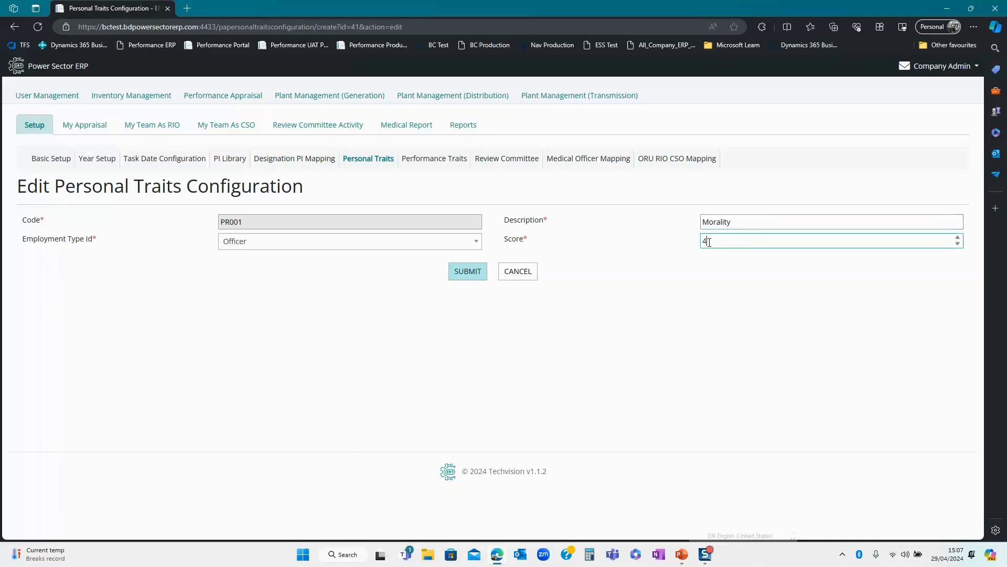
{"action": "left_click_drag", "start_coordinate": [738, 222], "coordinate": [698, 243]}
{"action": "left_click", "coordinate": [465, 274]}
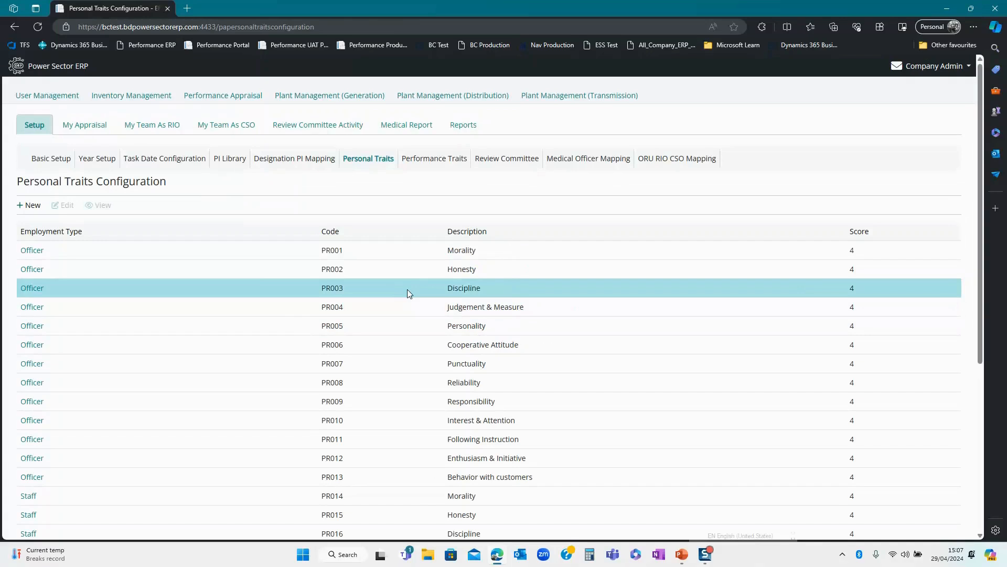
{"action": "left_click", "coordinate": [174, 250]}
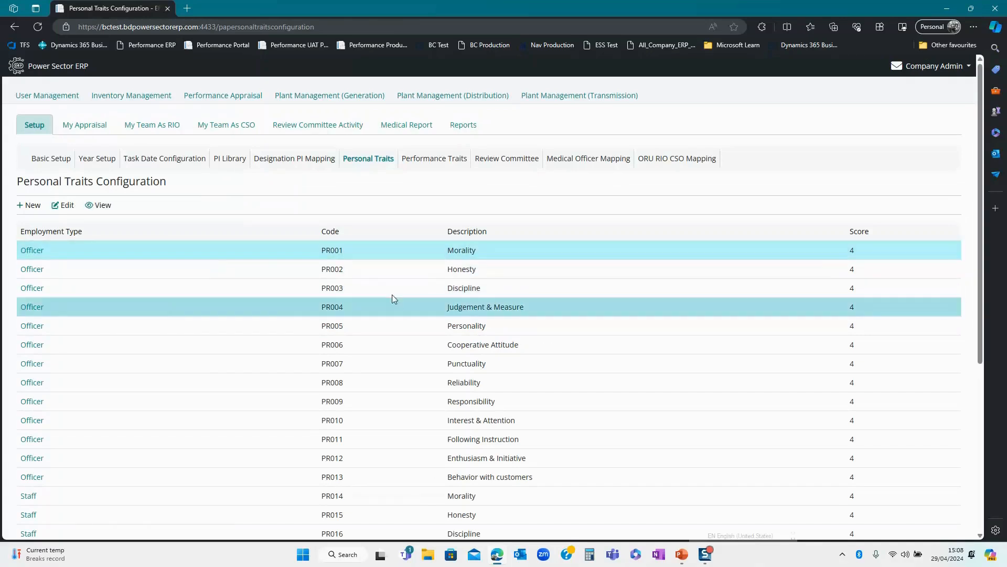
{"action": "scroll", "coordinate": [383, 326], "scroll_direction": "down", "scroll_amount": 2}
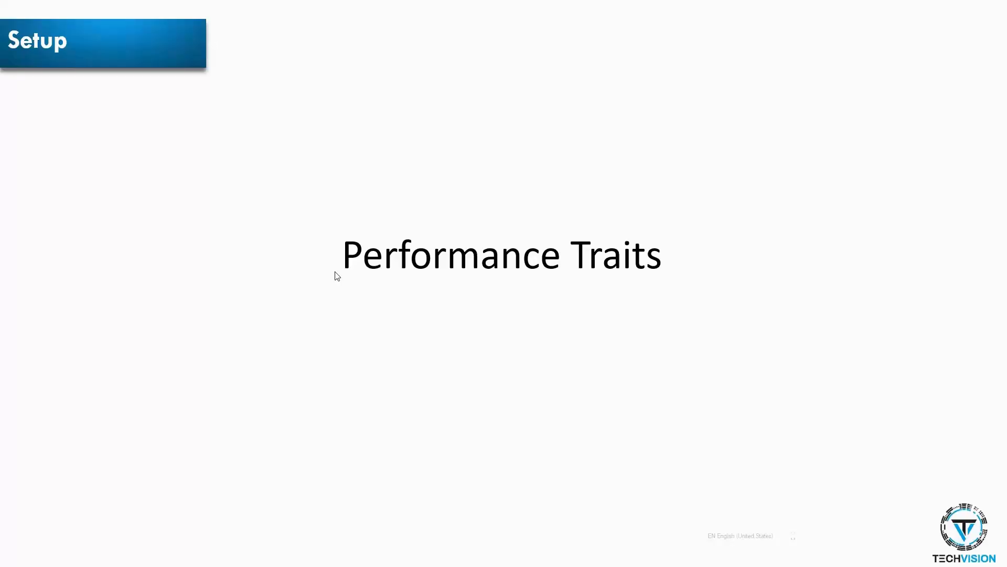
- Switch from the Performance Traits slide to the ERP's Performance Traits Configuration list
{"action": "key", "text": "alt+Tab"}
{"action": "key", "text": "Tab"}
{"action": "key", "text": "Tab"}
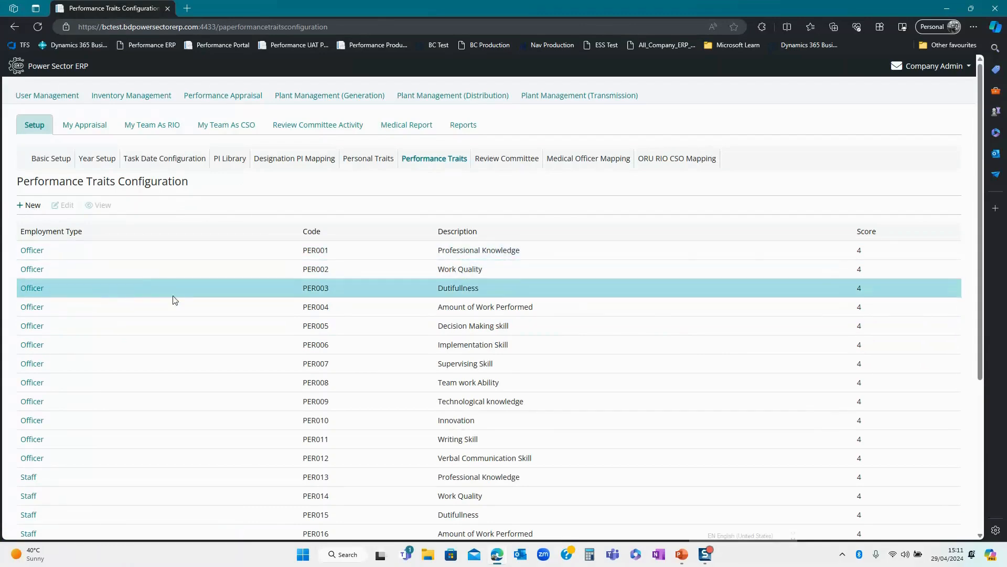
- Resubmit PER001 Professional Knowledge unchanged (Officer, score 4), then return from the slides to the ERP
{"action": "left_click", "coordinate": [377, 286]}
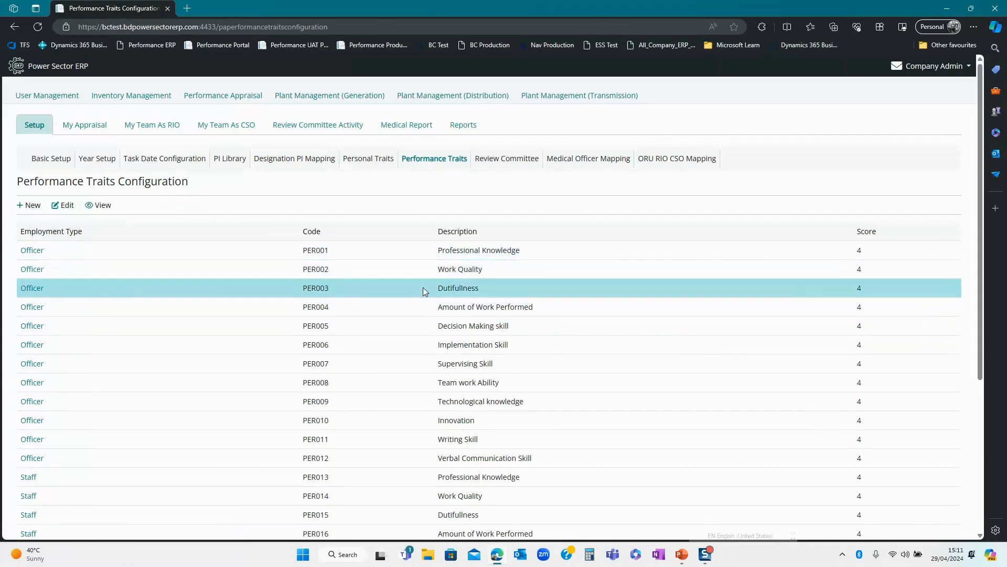
{"action": "left_click", "coordinate": [385, 255]}
{"action": "left_click", "coordinate": [62, 205]}
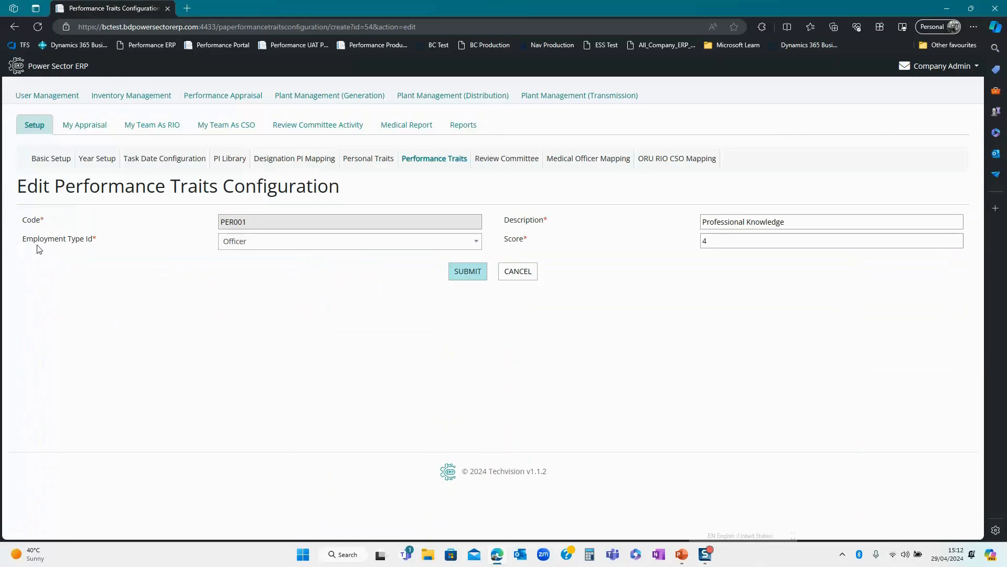
{"action": "left_click", "coordinate": [263, 247]}
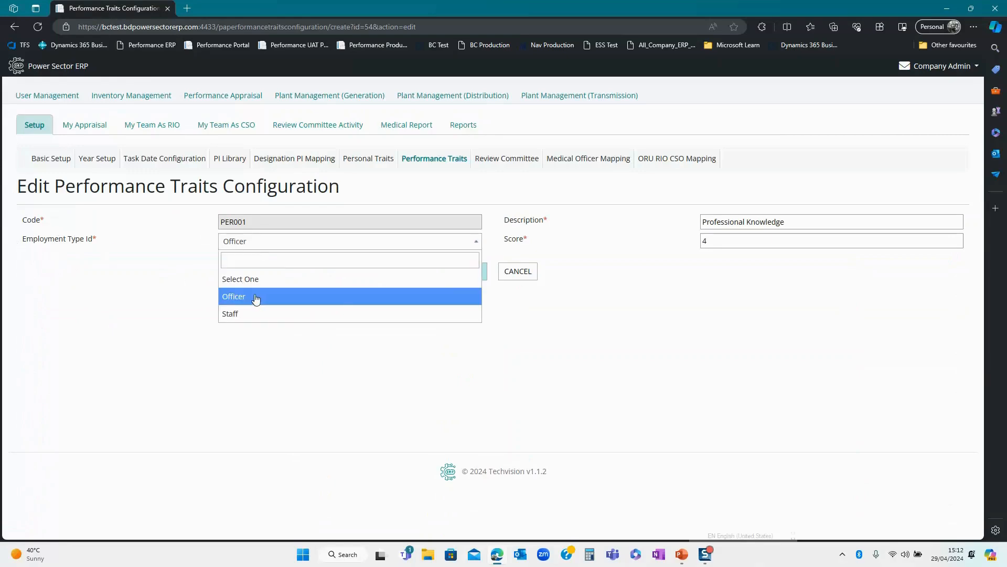
{"action": "left_click", "coordinate": [258, 299]}
{"action": "left_click", "coordinate": [814, 222]}
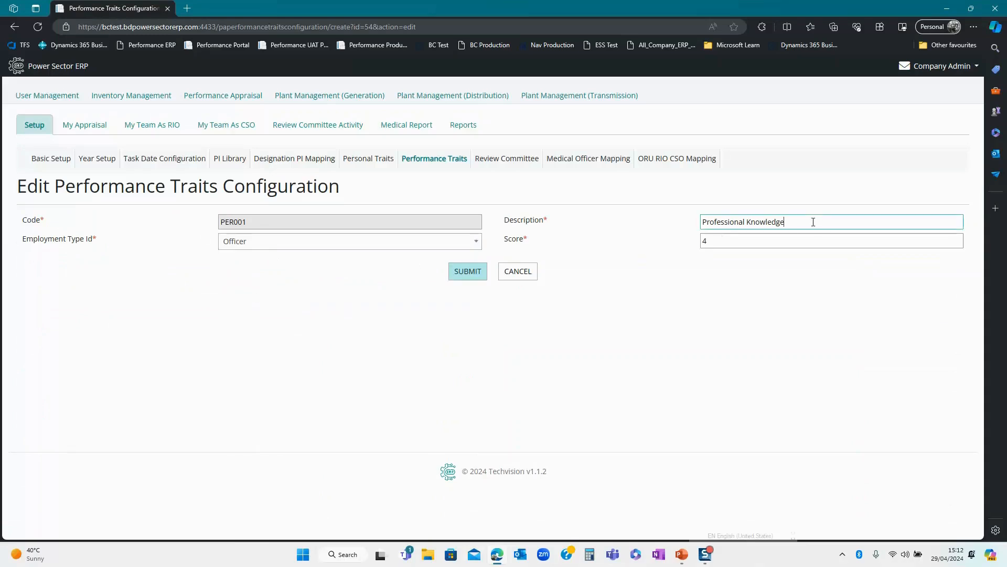
{"action": "left_click_drag", "start_coordinate": [721, 244], "coordinate": [691, 246]}
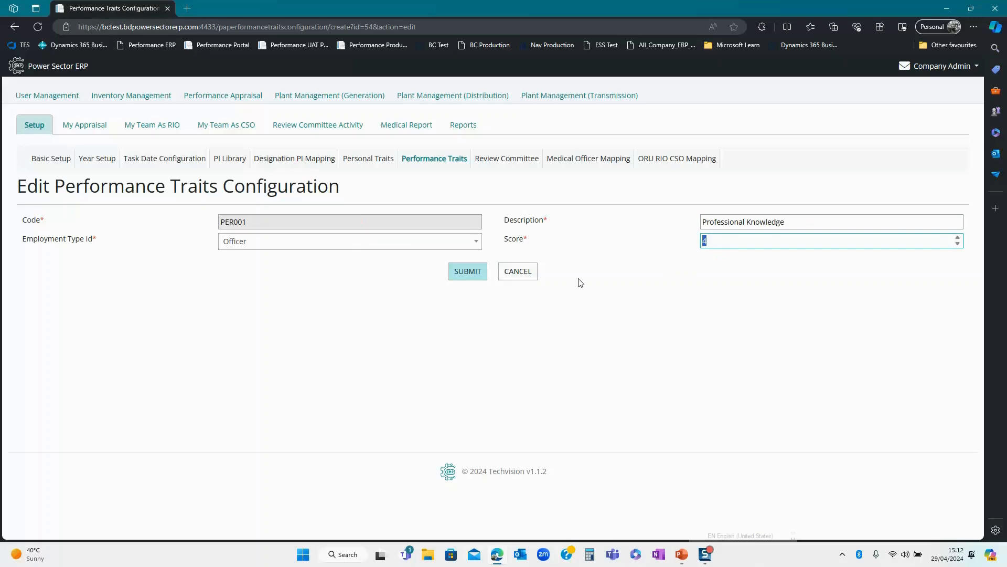
{"action": "left_click", "coordinate": [485, 277]}
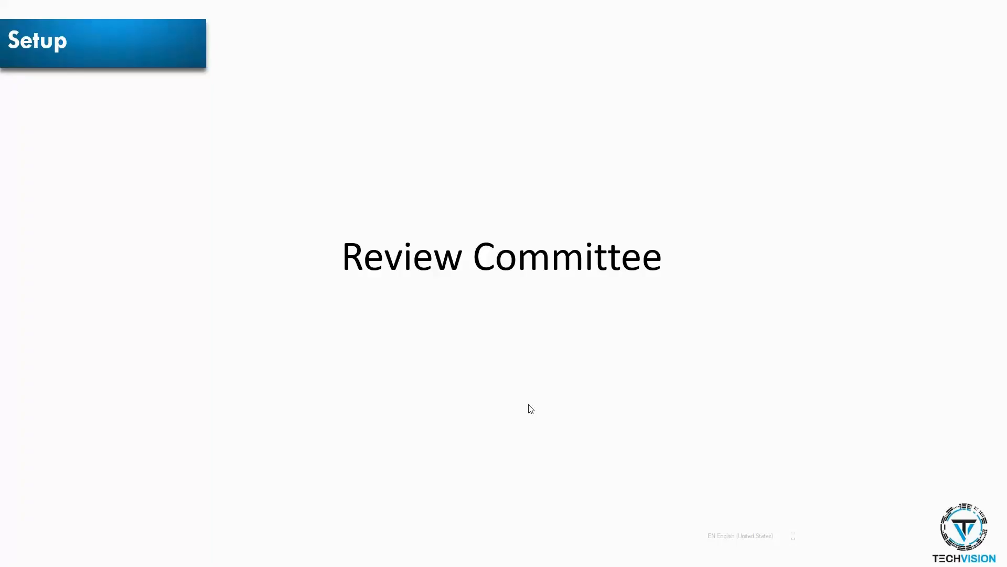
{"action": "key", "text": "alt+Tab"}
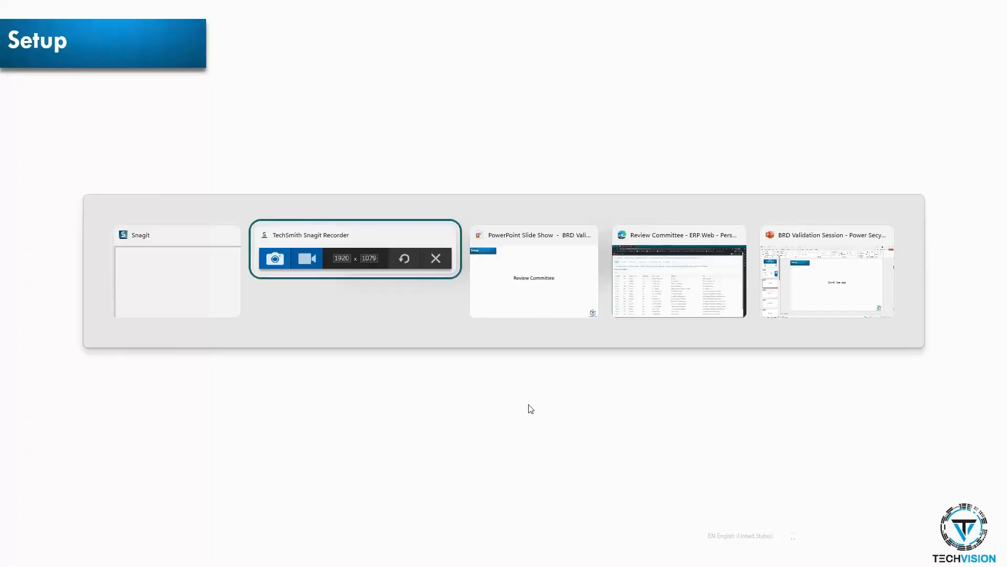
{"action": "key", "text": "alt+Tab"}
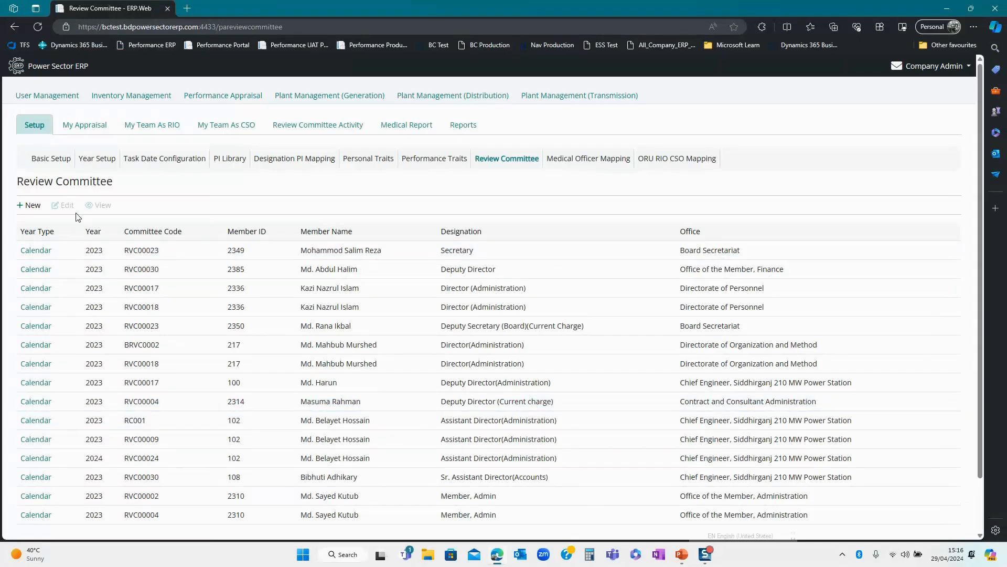
- Start a new review committee for year 2024 and edit the first member row
{"action": "left_click", "coordinate": [29, 206]}
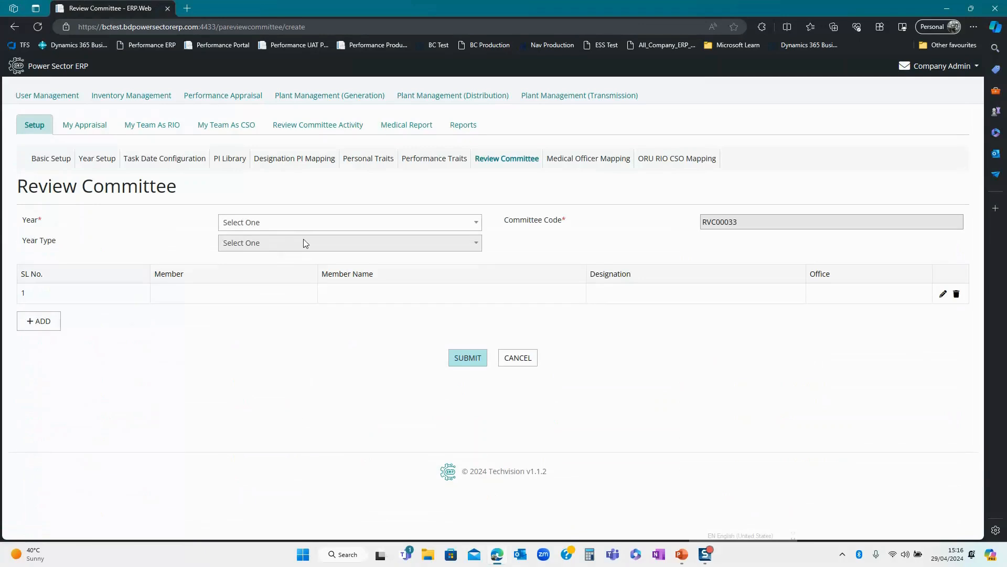
{"action": "left_click", "coordinate": [279, 227]}
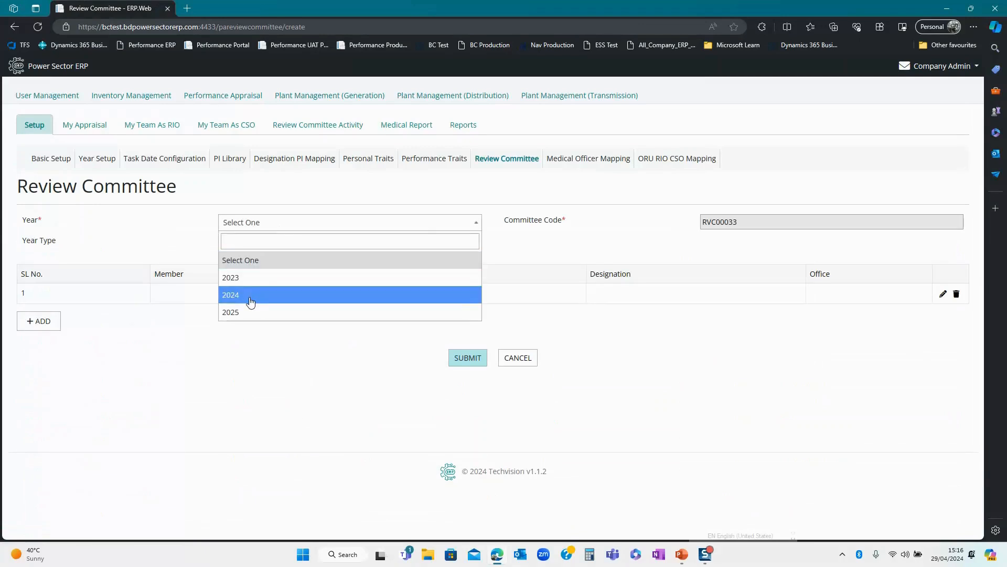
{"action": "left_click", "coordinate": [251, 298]}
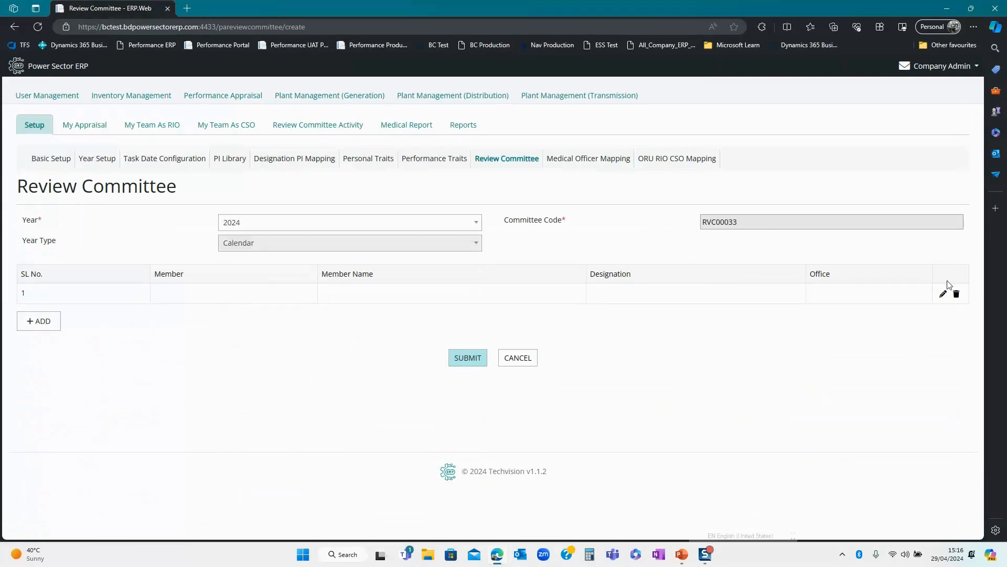
{"action": "left_click", "coordinate": [943, 294]}
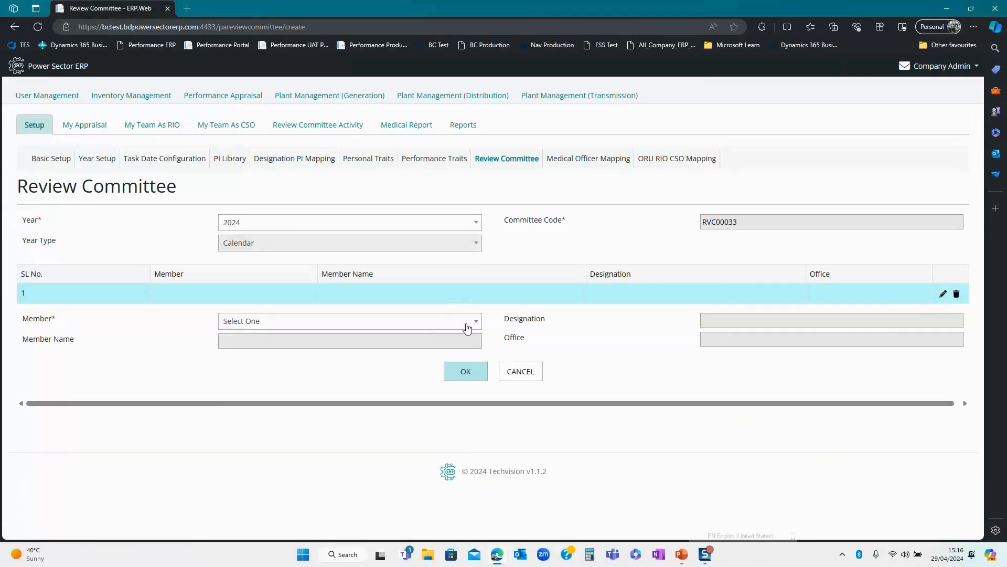
- Search for the member by employee ID, add them to row 1, then return to the ERP
{"action": "left_click", "coordinate": [465, 322]}
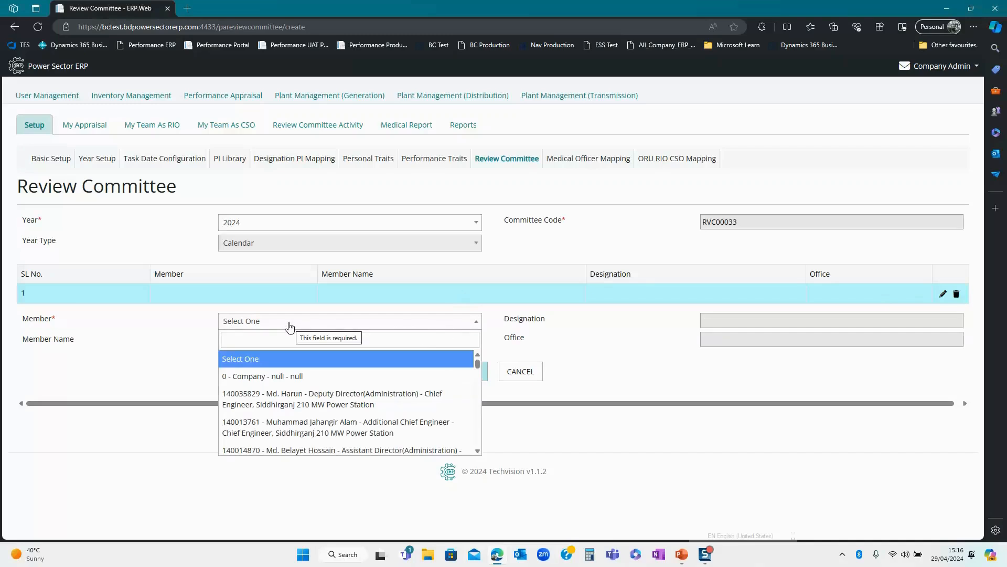
{"action": "left_click", "coordinate": [255, 339]}
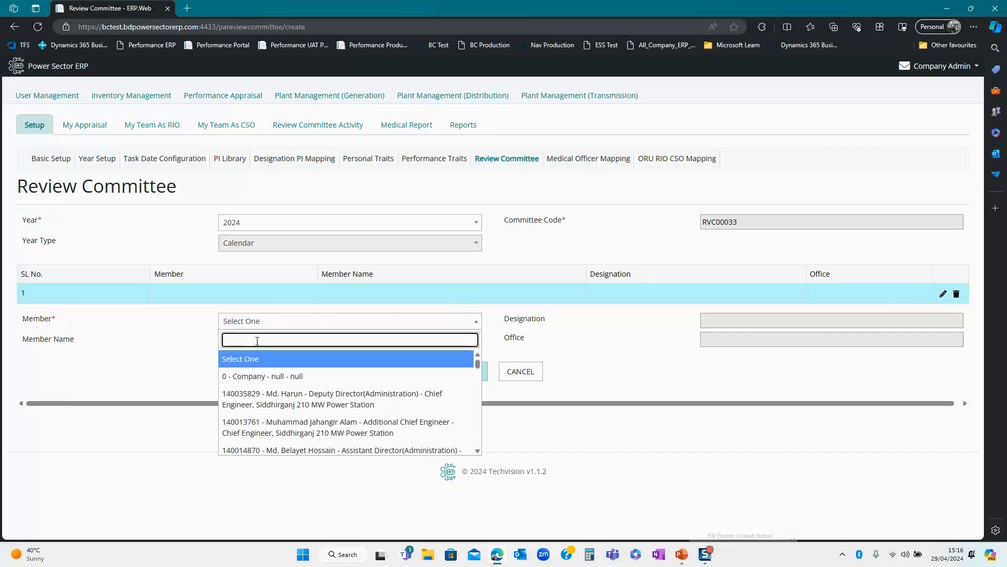
{"action": "type", "text": "1"}
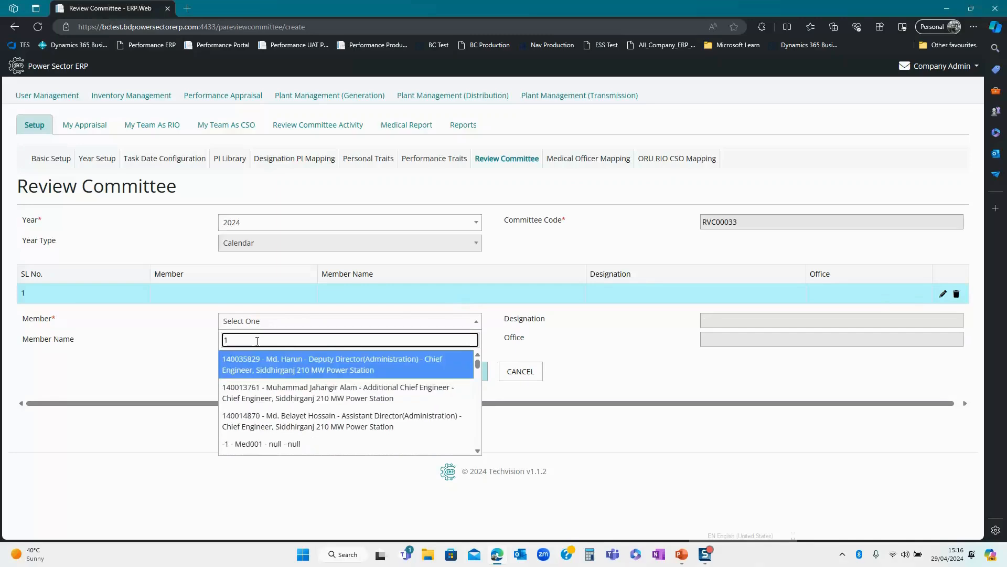
{"action": "type", "text": "400"}
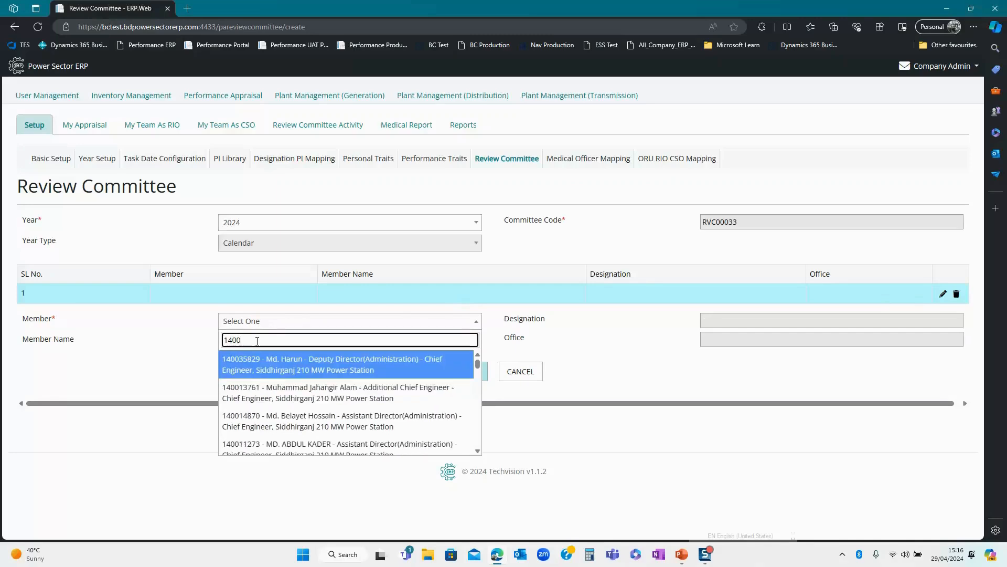
{"action": "type", "text": "425"}
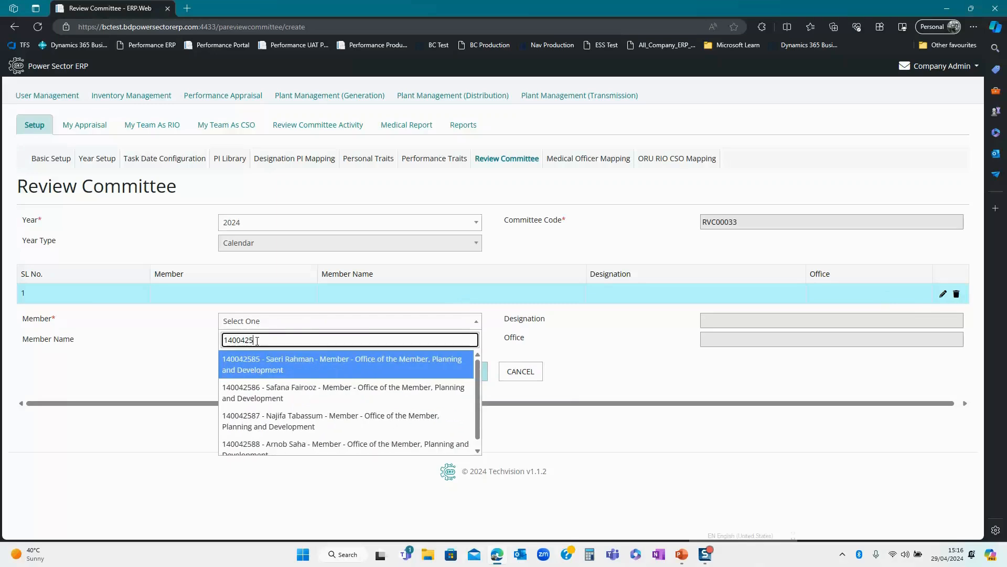
{"action": "type", "text": "86"}
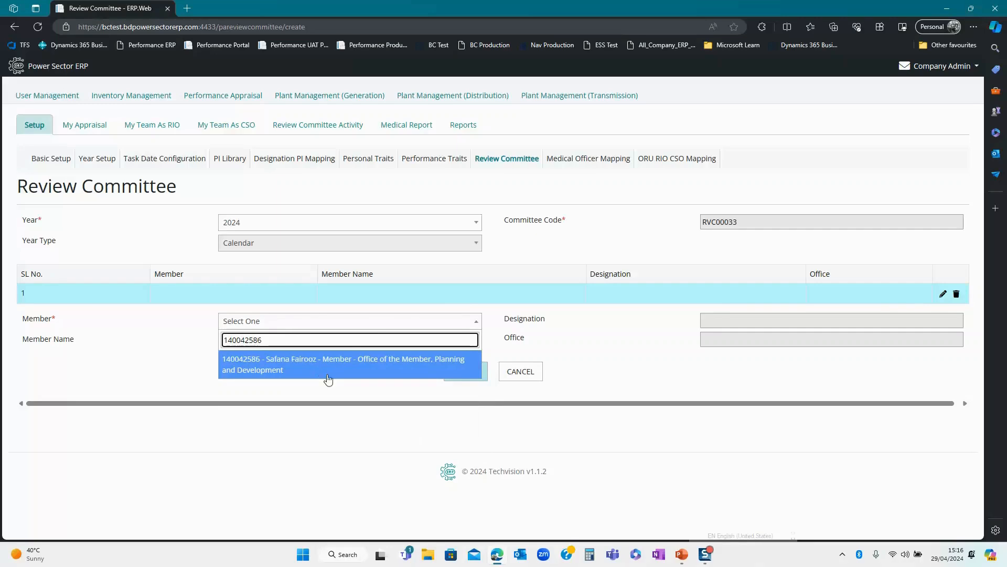
{"action": "left_click", "coordinate": [328, 378]}
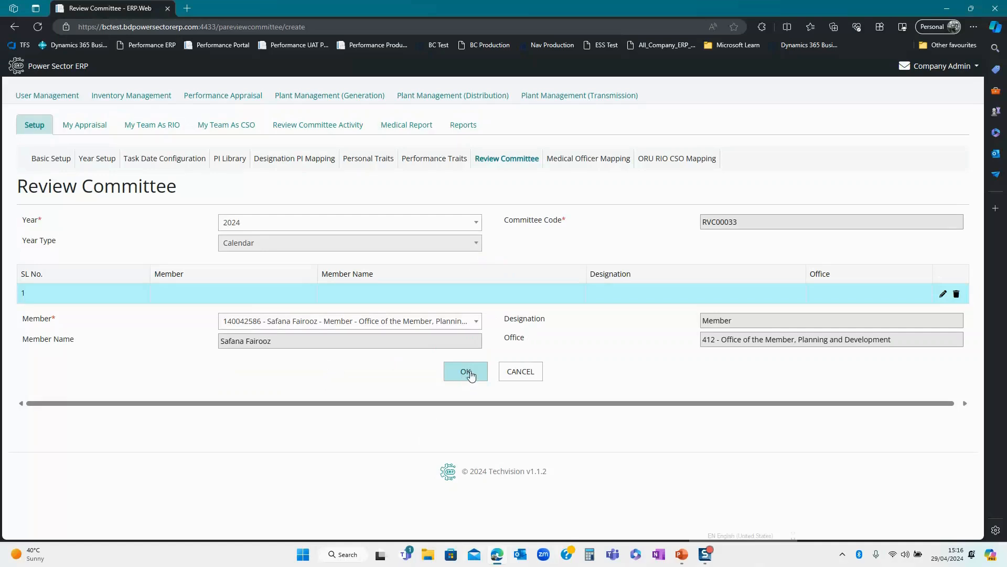
{"action": "left_click", "coordinate": [470, 376]}
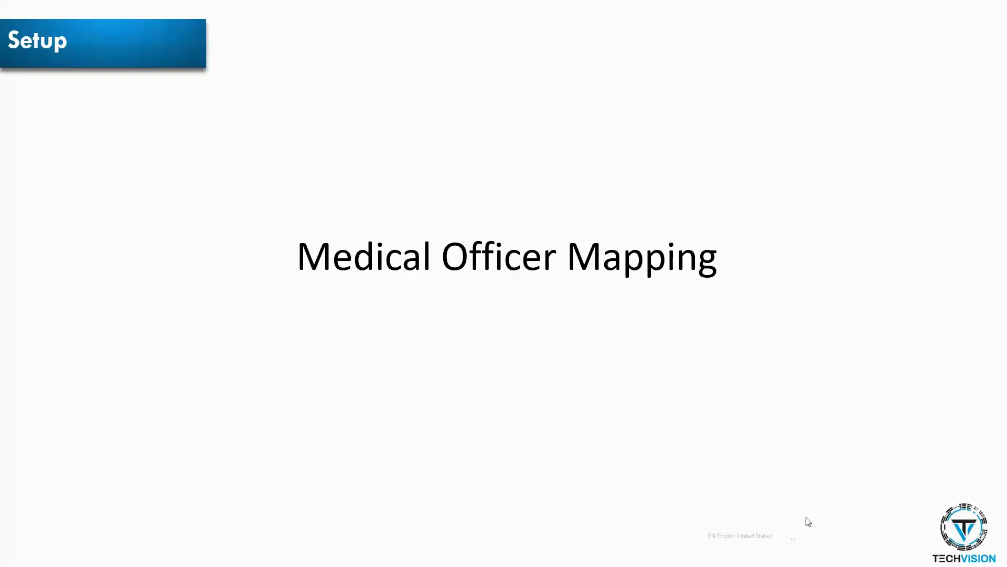
{"action": "key", "text": "alt+Tab"}
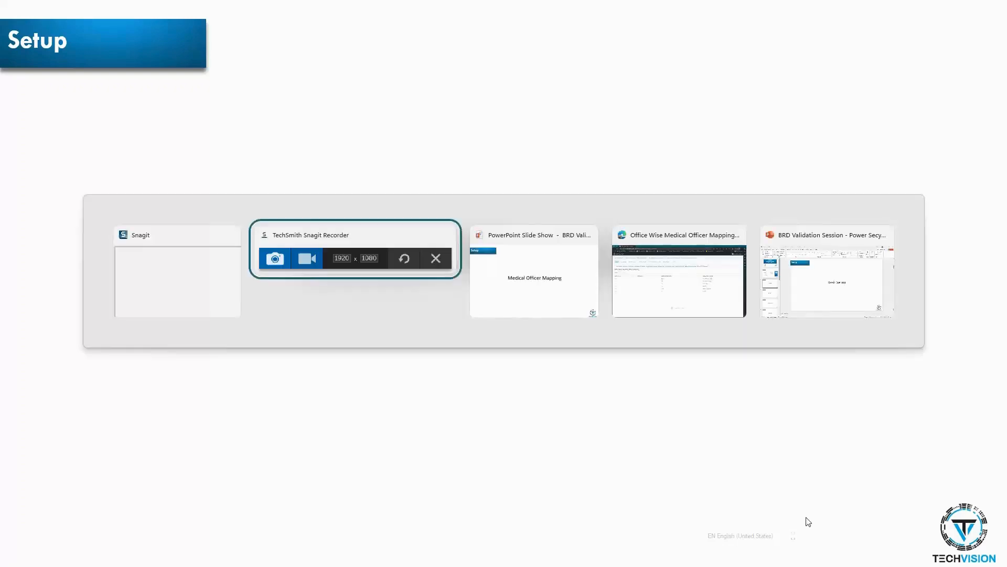
{"action": "key", "text": "alt+Tab"}
{"action": "key", "text": "alt+Tab"}
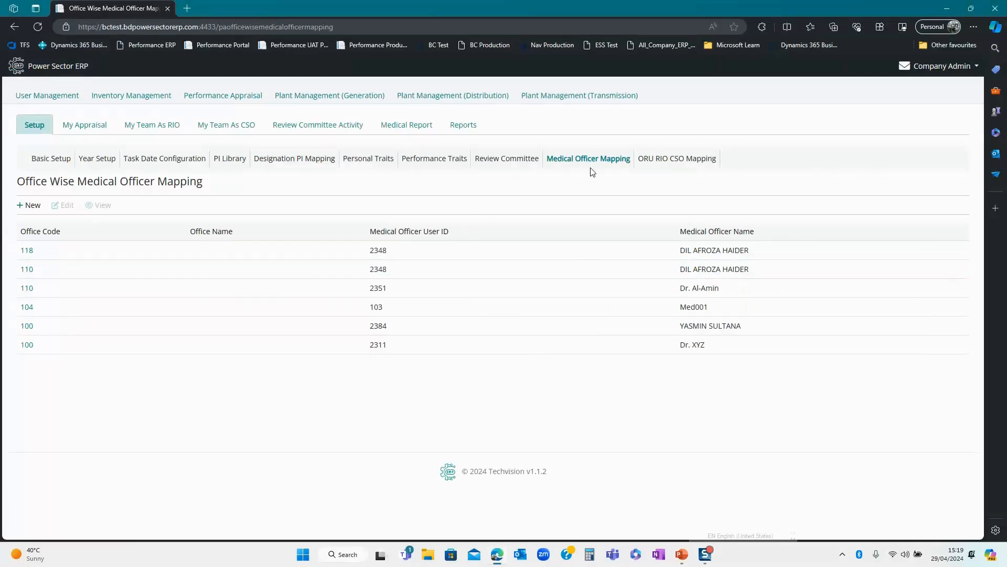
- Start a new medical officer mapping and choose the Medical Officer user
{"action": "left_click", "coordinate": [33, 209]}
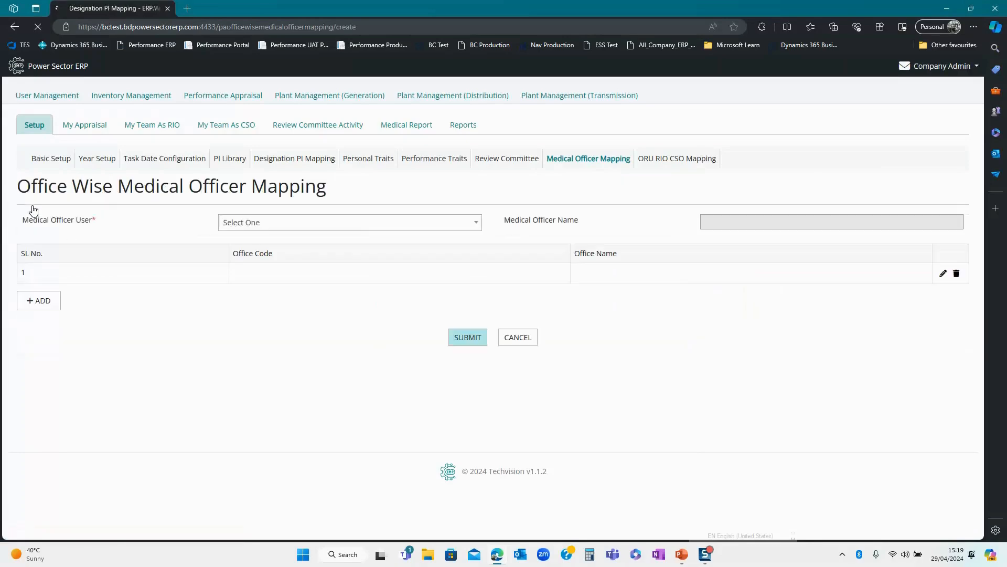
{"action": "left_click", "coordinate": [266, 225]}
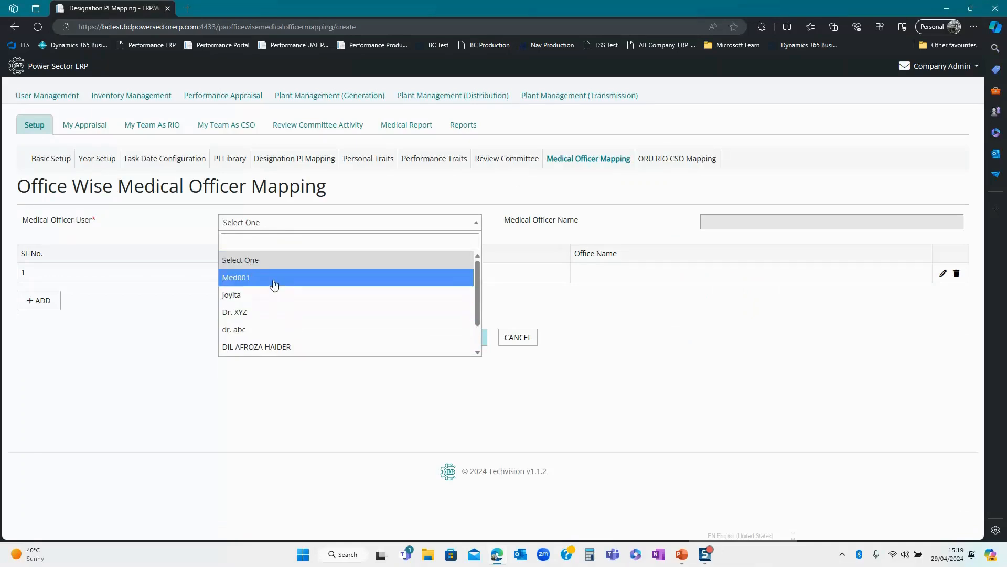
{"action": "left_click", "coordinate": [273, 283]}
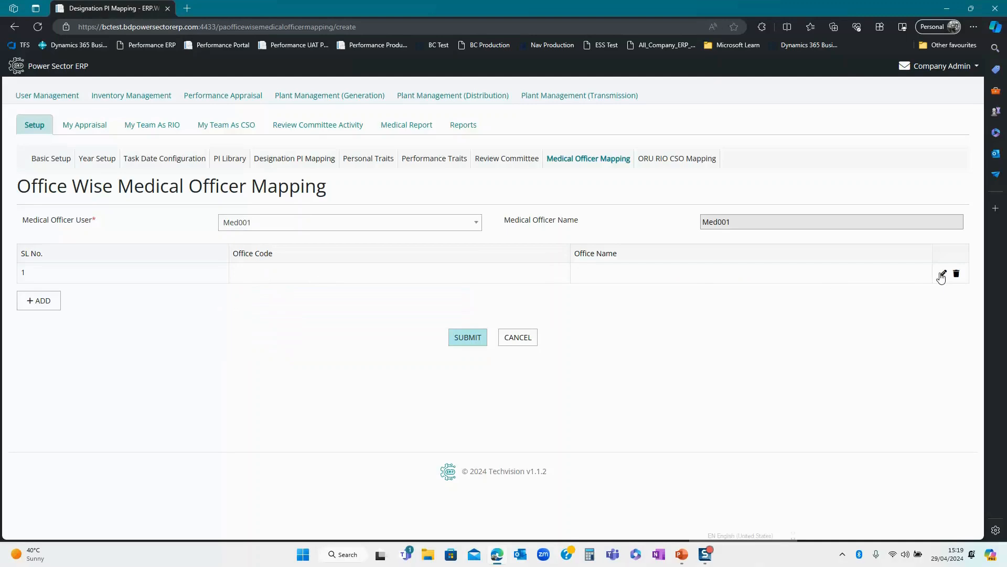
- Map office 1017, Computer Billing Centre, Sylhet, submit, and switch to the ORU RIO CSO Mapping list
{"action": "left_click", "coordinate": [942, 275]}
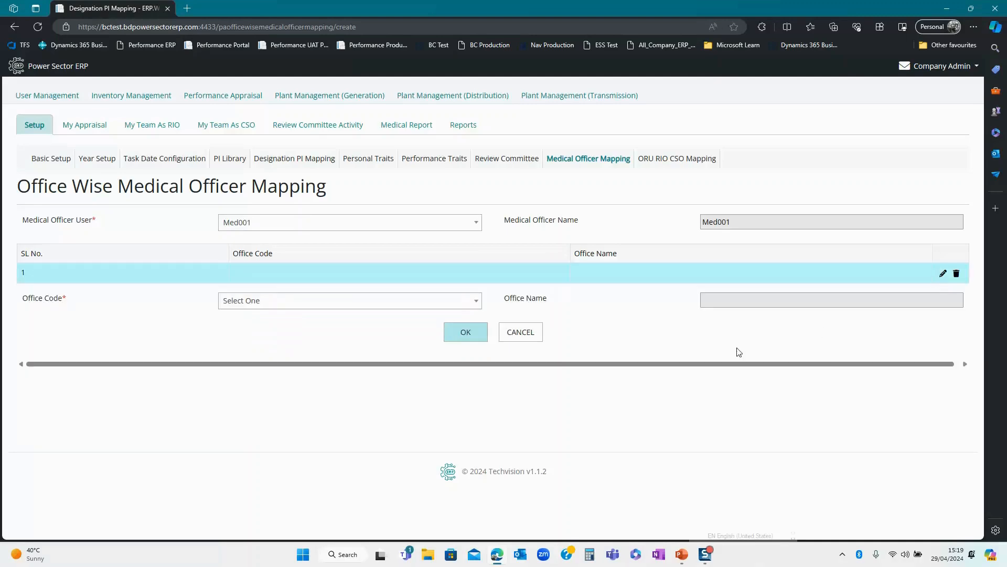
{"action": "left_click", "coordinate": [351, 309]}
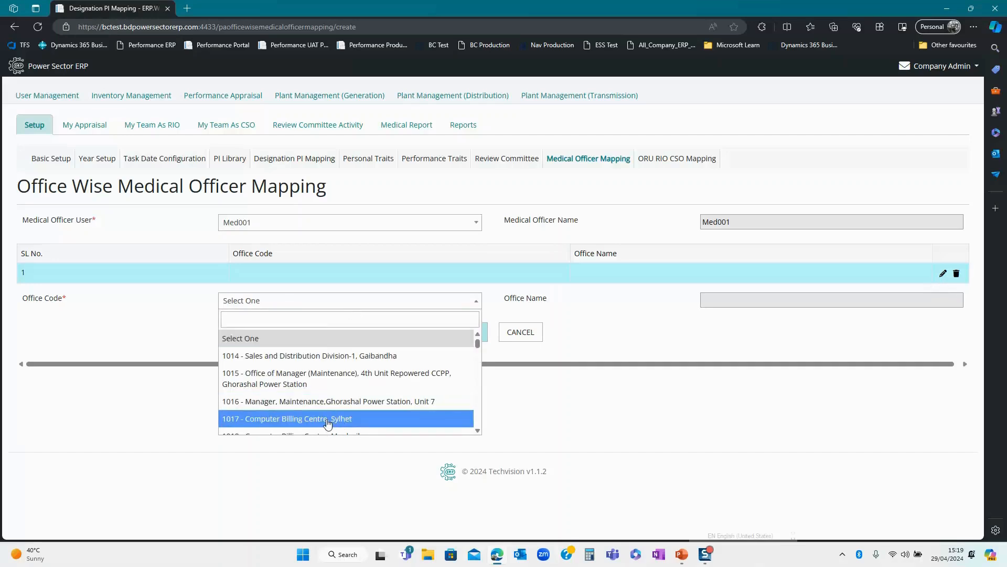
{"action": "left_click", "coordinate": [328, 420]}
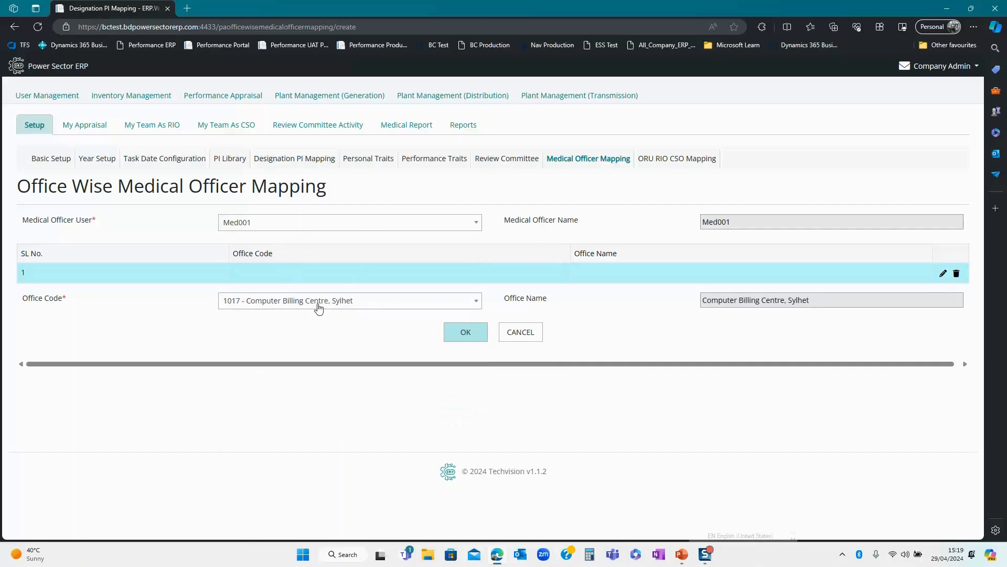
{"action": "left_click", "coordinate": [474, 338]}
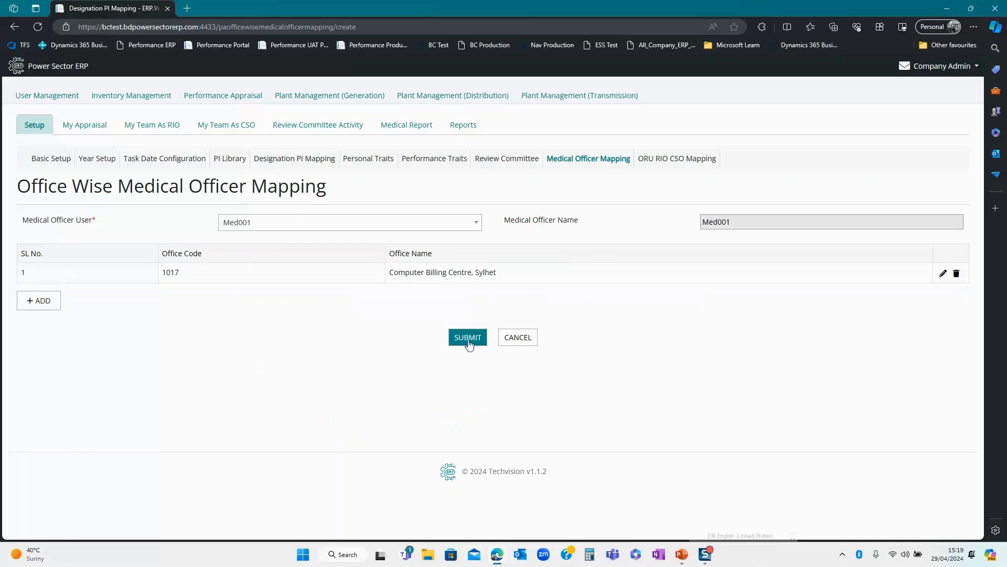
{"action": "left_click", "coordinate": [468, 339]}
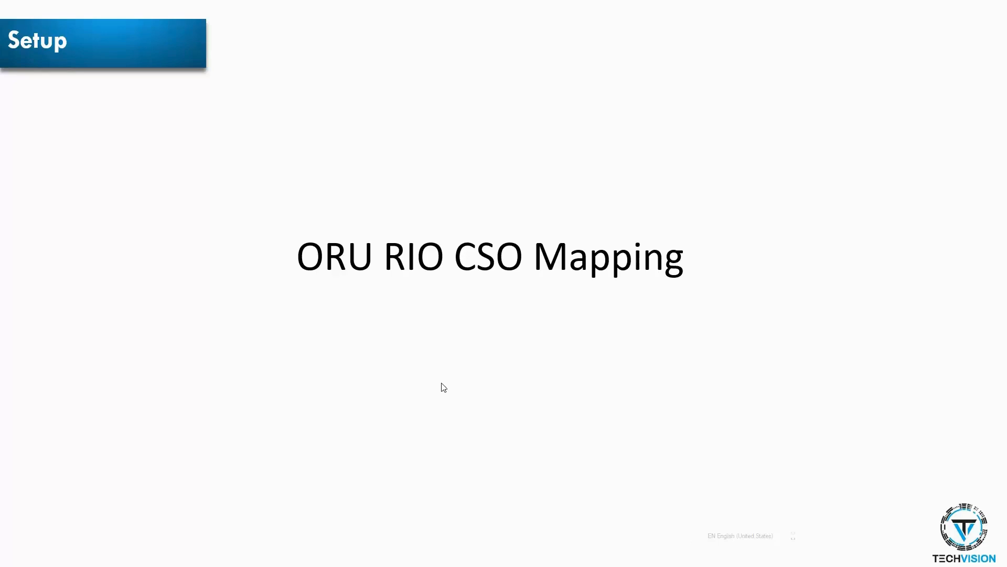
{"action": "key", "text": "alt+Tab"}
{"action": "key", "text": "alt+Tab"}
{"action": "key", "text": "alt+Tab"}
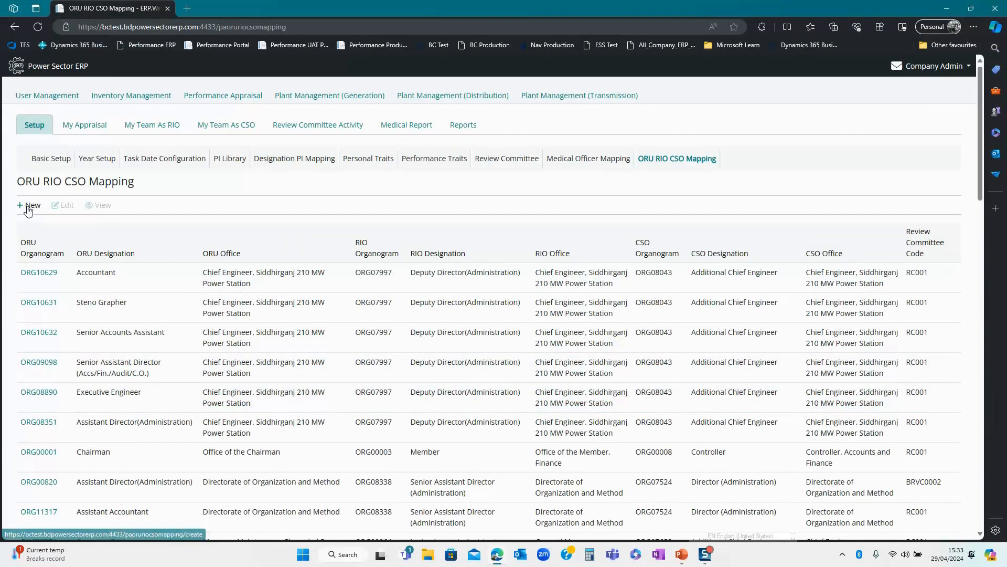
- Start a new ORU RIO CSO mapping with the Sub-Assistant Engineer ORU organogram from office code 451
{"action": "left_click", "coordinate": [28, 208]}
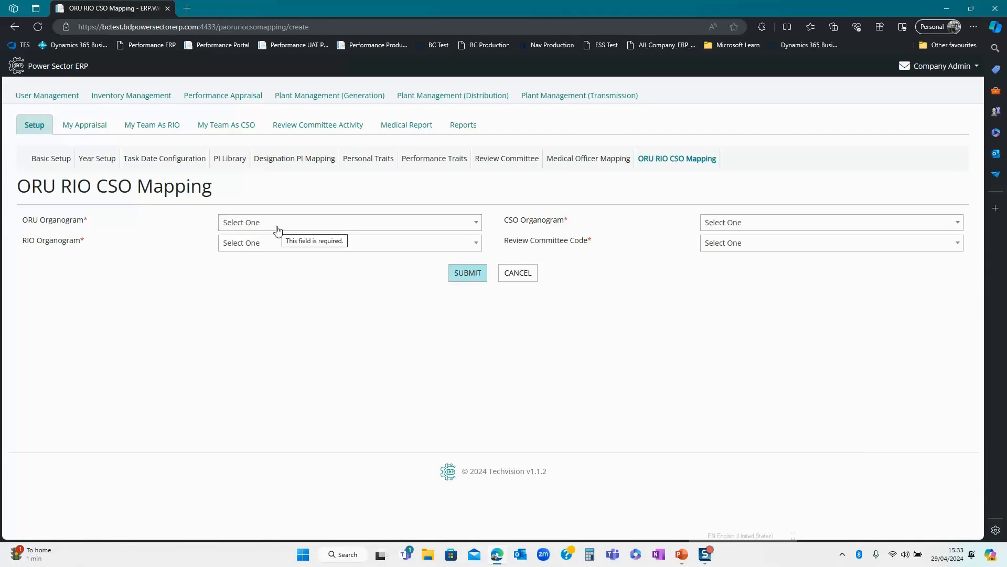
{"action": "left_click", "coordinate": [275, 228]}
{"action": "left_click", "coordinate": [245, 369]}
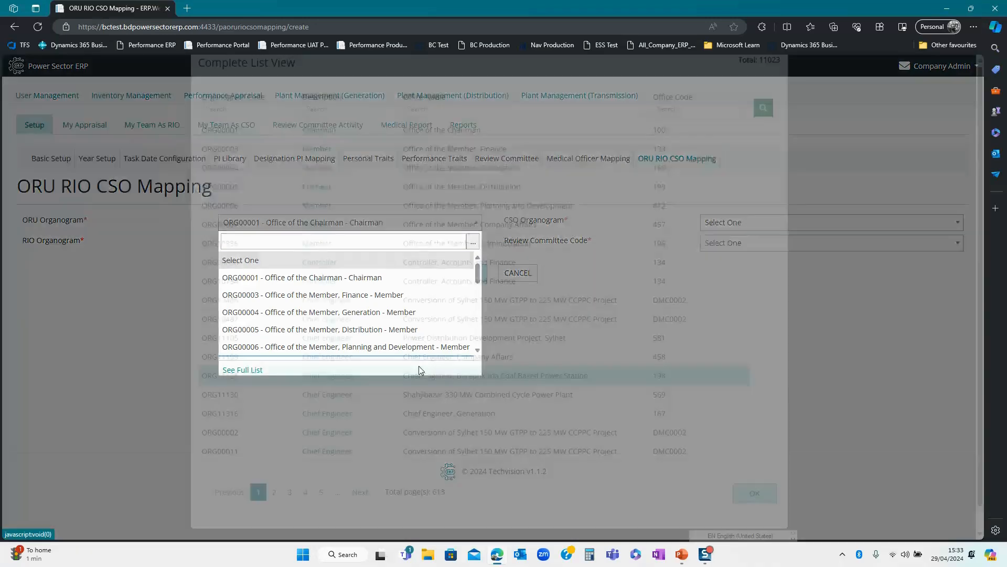
{"action": "left_click", "coordinate": [676, 130]}
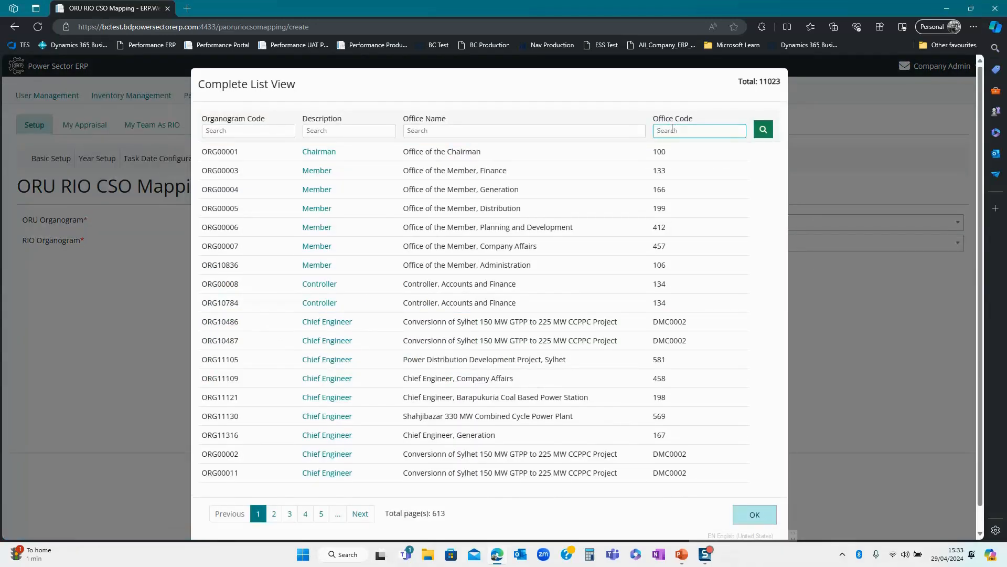
{"action": "type", "text": "451"}
{"action": "left_click", "coordinate": [763, 130]}
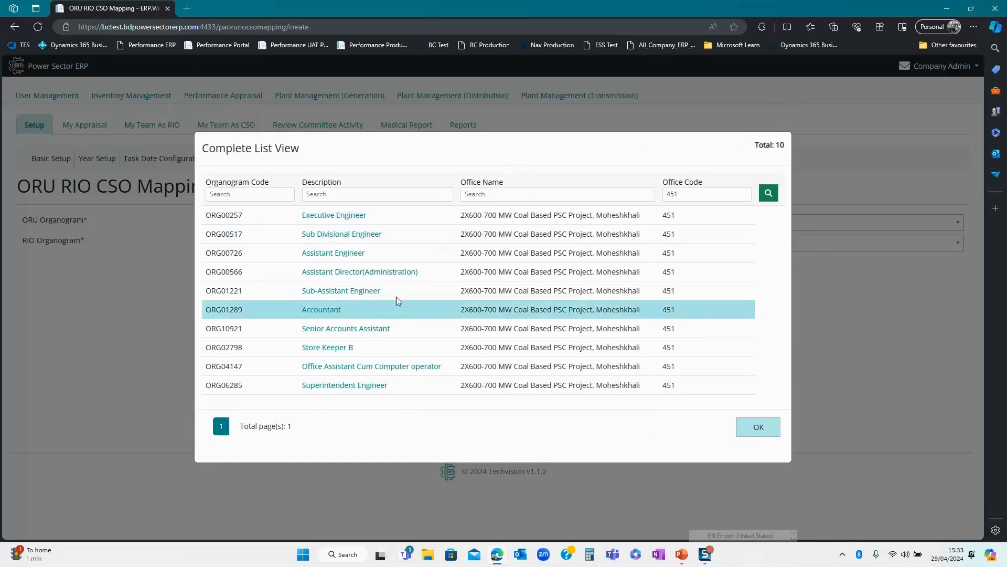
{"action": "left_click", "coordinate": [288, 292]}
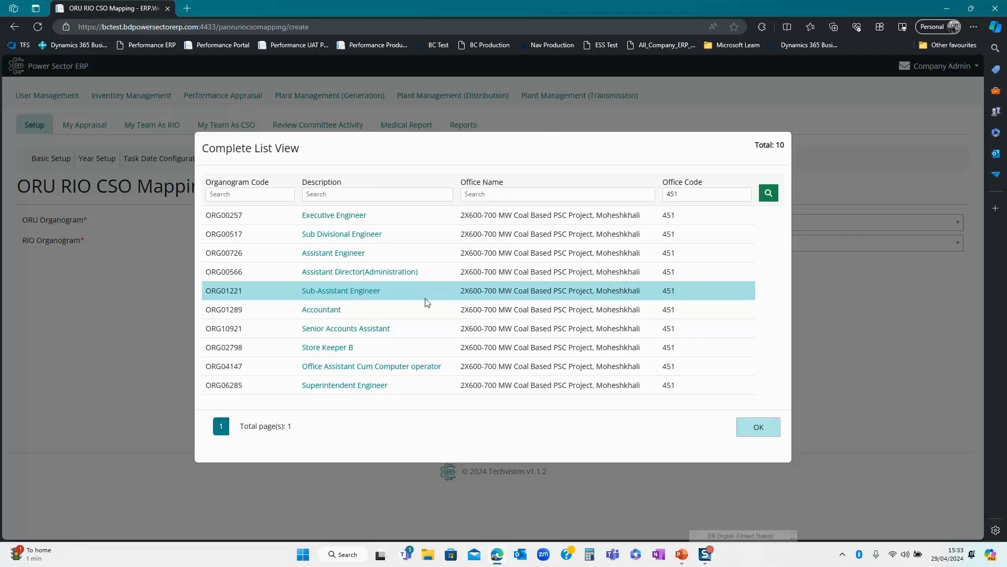
{"action": "left_click", "coordinate": [760, 430]}
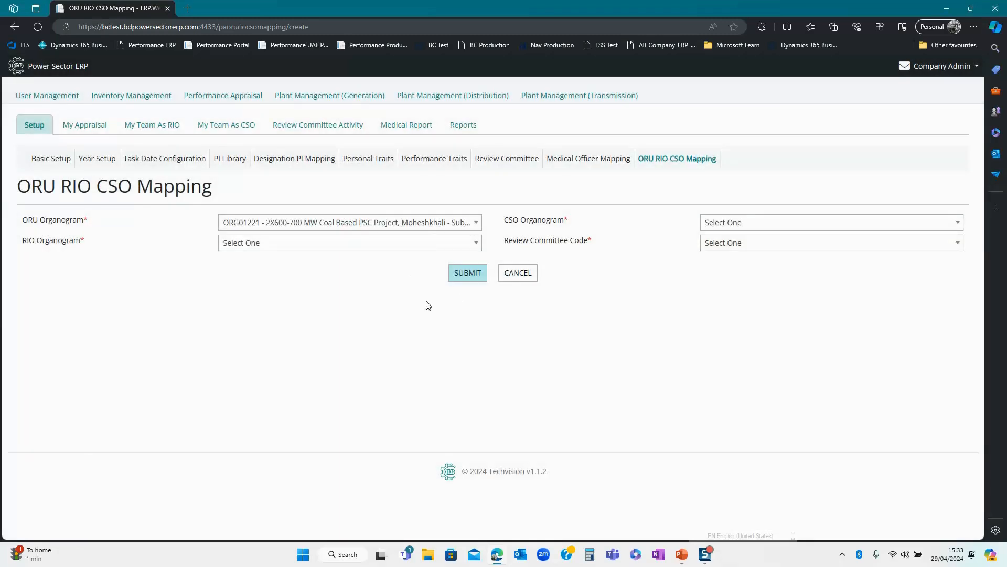
- Set the RIO organogram to ORG00257, the Executive Engineer post
{"action": "left_click", "coordinate": [429, 244]}
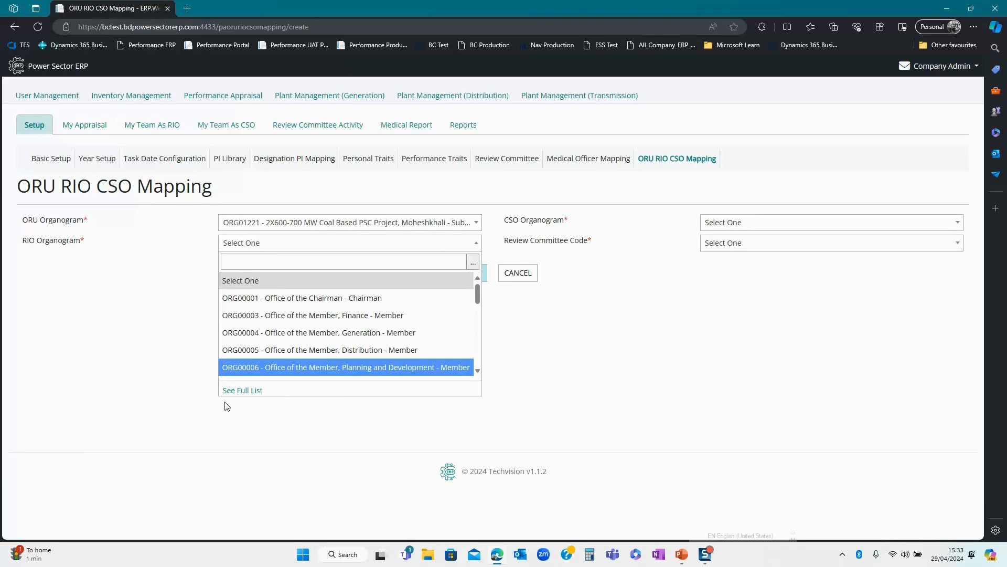
{"action": "left_click", "coordinate": [235, 389]}
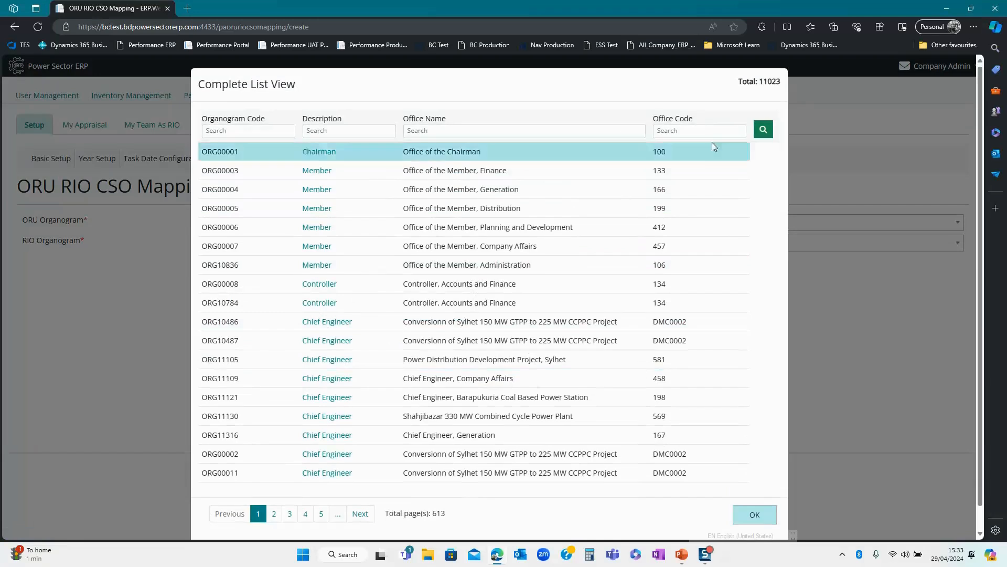
{"action": "left_click", "coordinate": [700, 130]}
{"action": "type", "text": "451"}
{"action": "left_click", "coordinate": [764, 130]}
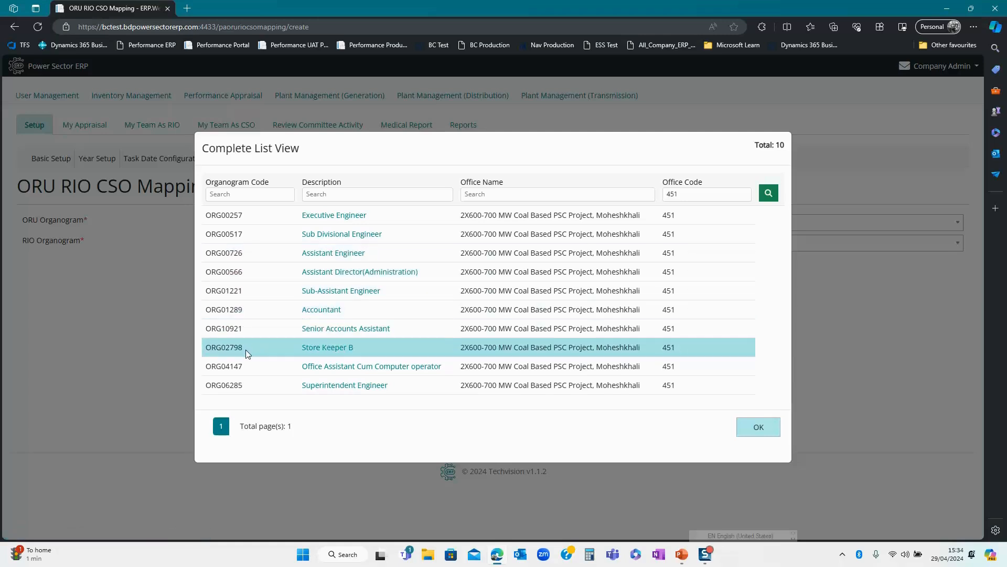
{"action": "left_click", "coordinate": [282, 216]}
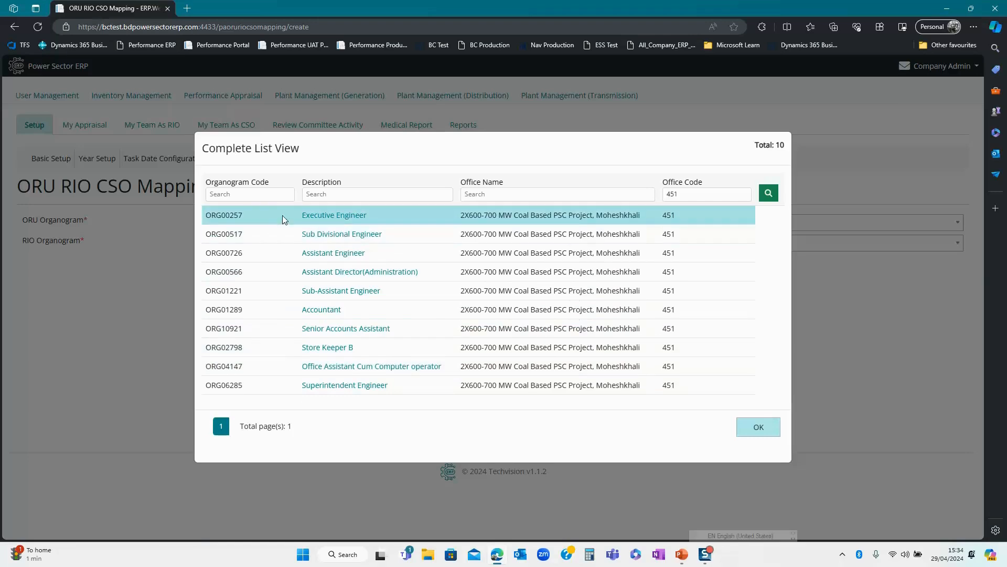
{"action": "left_click", "coordinate": [751, 427]}
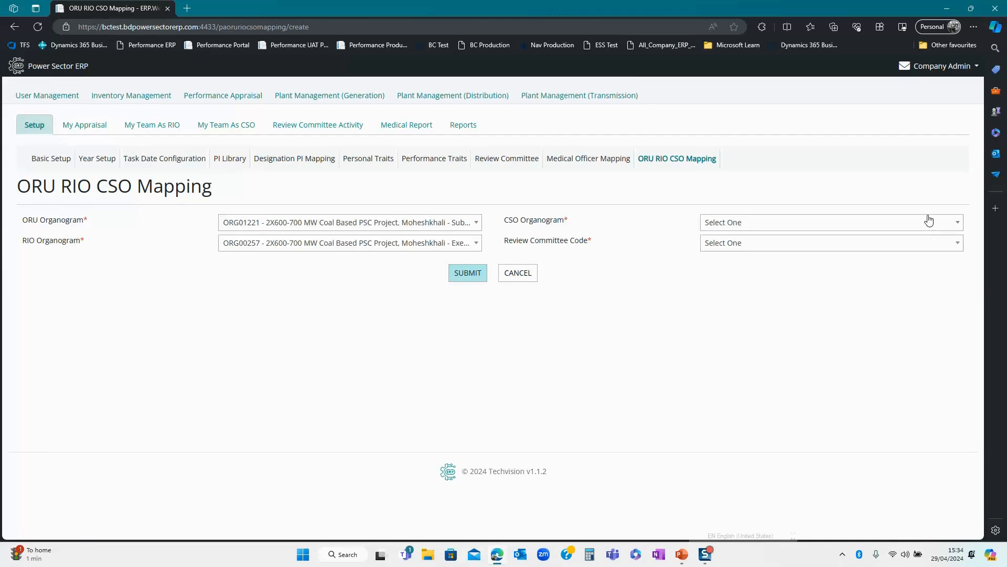
- Set the CSO organogram to ORG06228 from page 3 of the full list
{"action": "left_click", "coordinate": [929, 221]}
{"action": "left_click", "coordinate": [738, 371]}
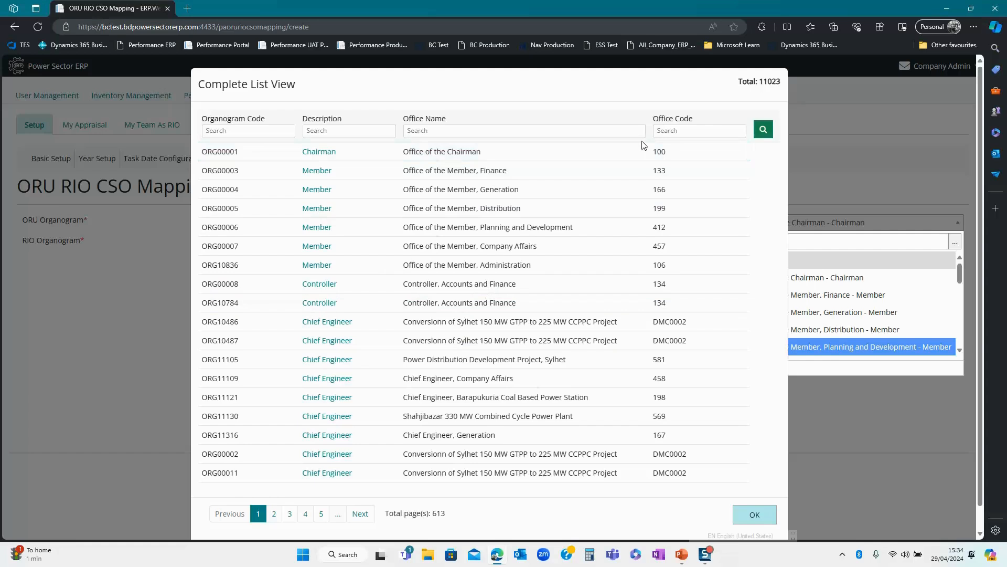
{"action": "left_click", "coordinate": [290, 515]}
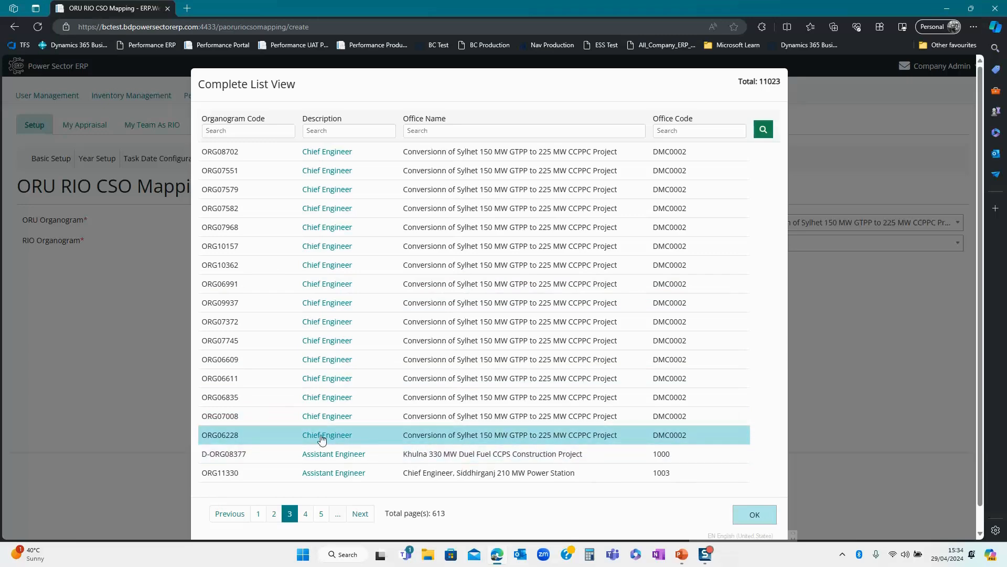
{"action": "left_click", "coordinate": [761, 517]}
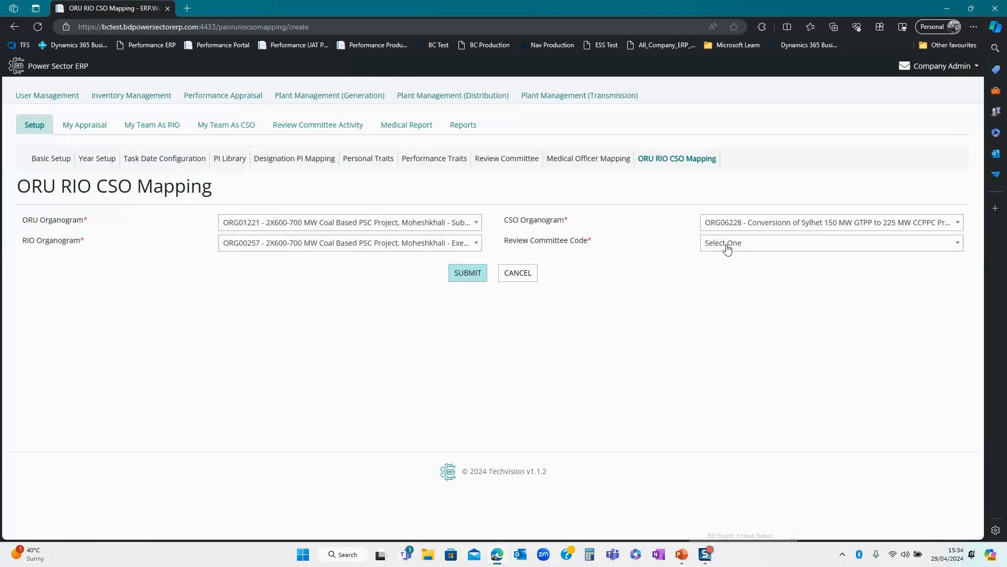
- Choose review committee RVC00033, save the mapping, and return to the ERP login page
{"action": "left_click", "coordinate": [726, 247]}
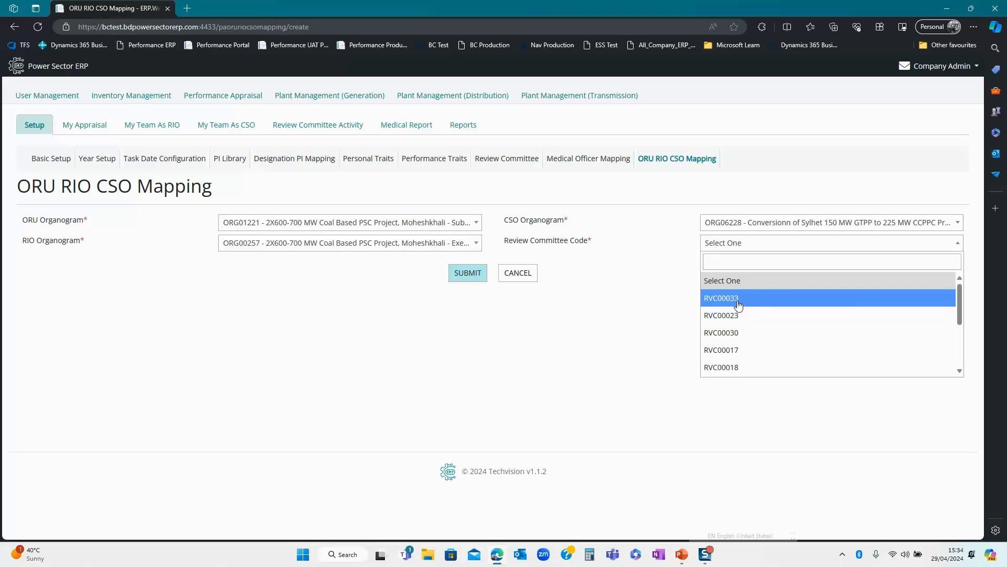
{"action": "left_click", "coordinate": [738, 298]}
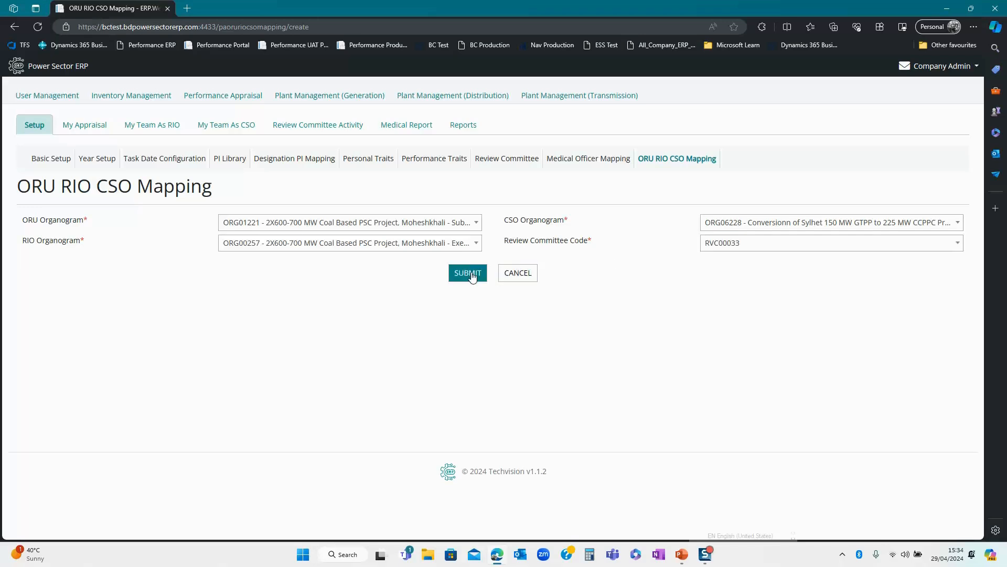
{"action": "left_click", "coordinate": [470, 275]}
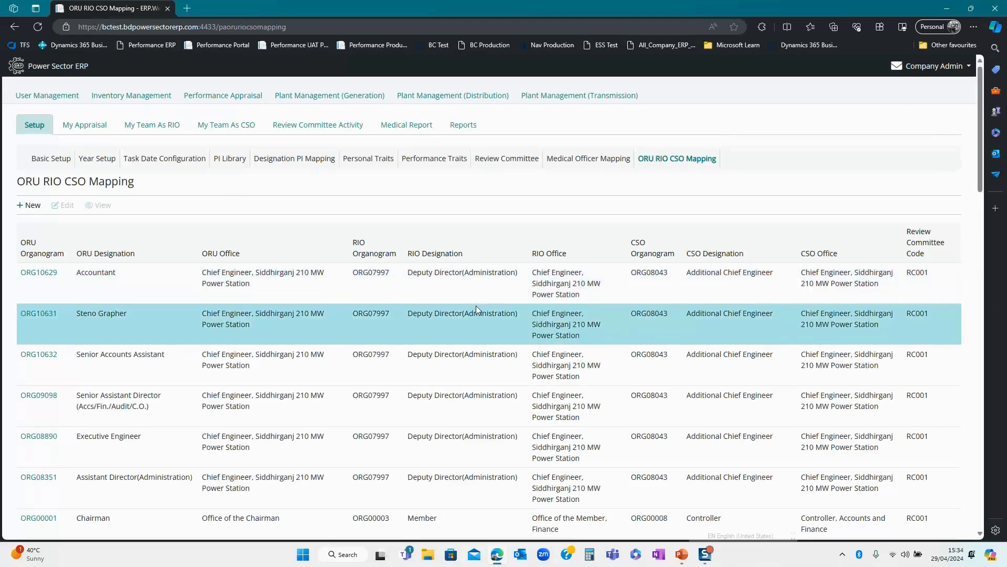
{"action": "key", "text": "alt+Tab"}
{"action": "key", "text": "Tab"}
{"action": "key", "text": "Tab"}
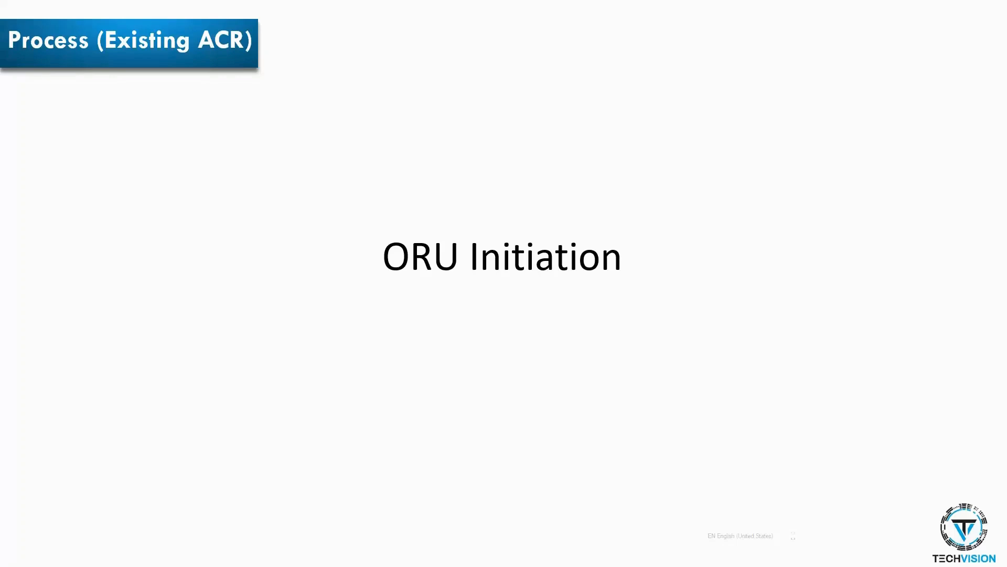
{"action": "key", "text": "alt+Tab"}
{"action": "key", "text": "alt+Tab"}
{"action": "key", "text": "alt+Tab"}
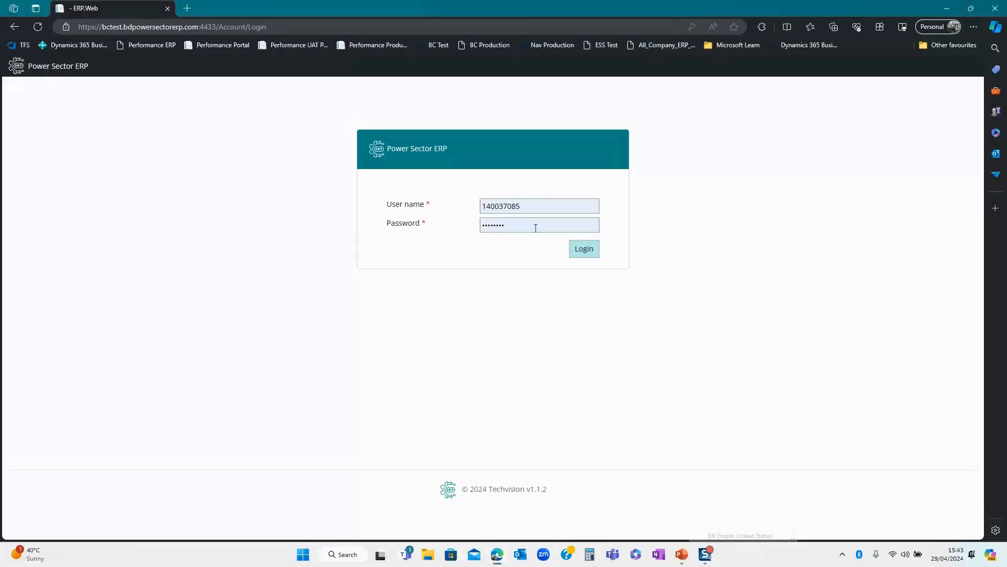
- Log in with the employee's saved account and go to Performance Appraisal
{"action": "left_click_drag", "start_coordinate": [533, 206], "coordinate": [480, 208]}
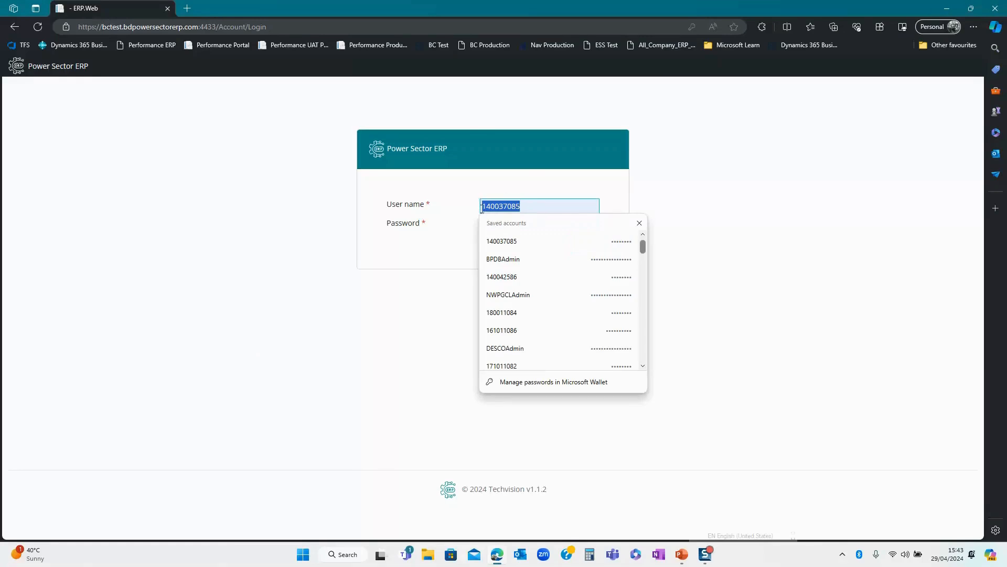
{"action": "left_click", "coordinate": [699, 205]}
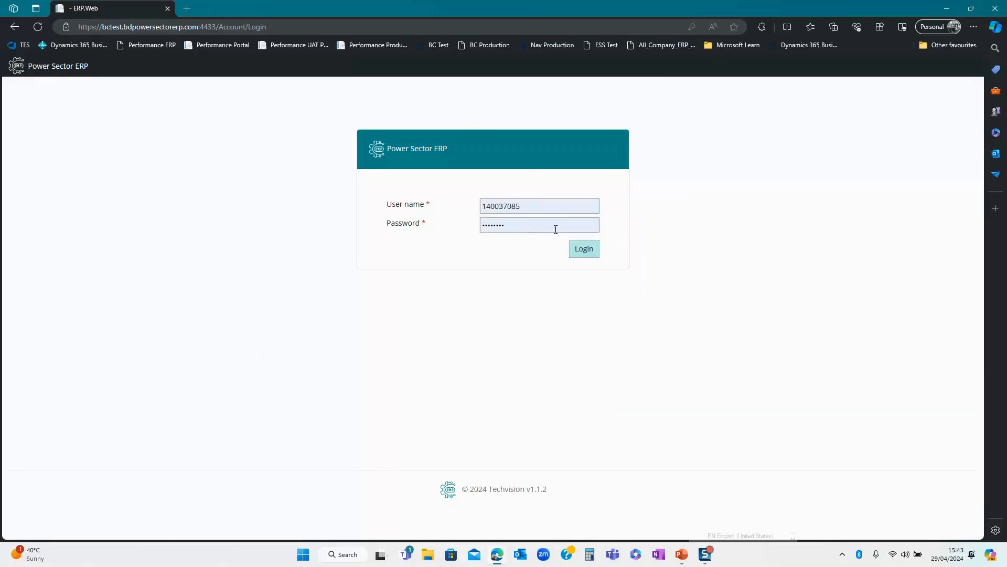
{"action": "left_click", "coordinate": [584, 250]}
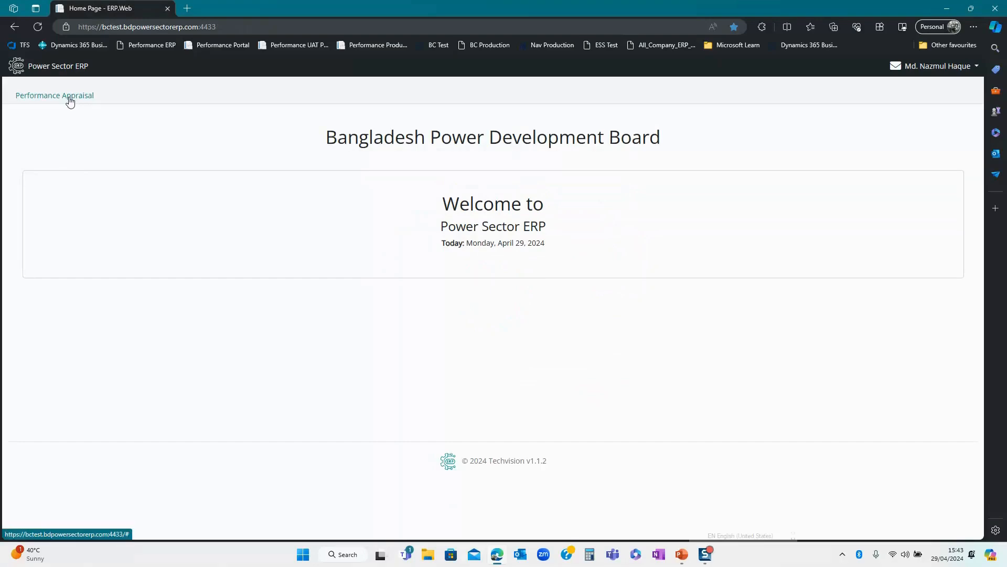
{"action": "left_click", "coordinate": [69, 97]}
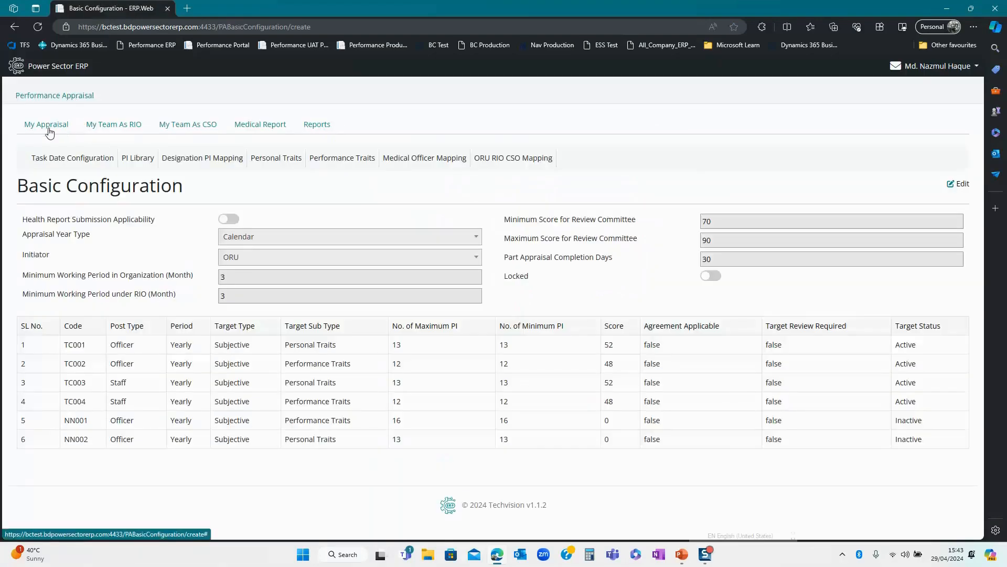
- Open the 2024 achievement appraisal for editing and dismiss the RIO/CSO warning
{"action": "left_click", "coordinate": [49, 129]}
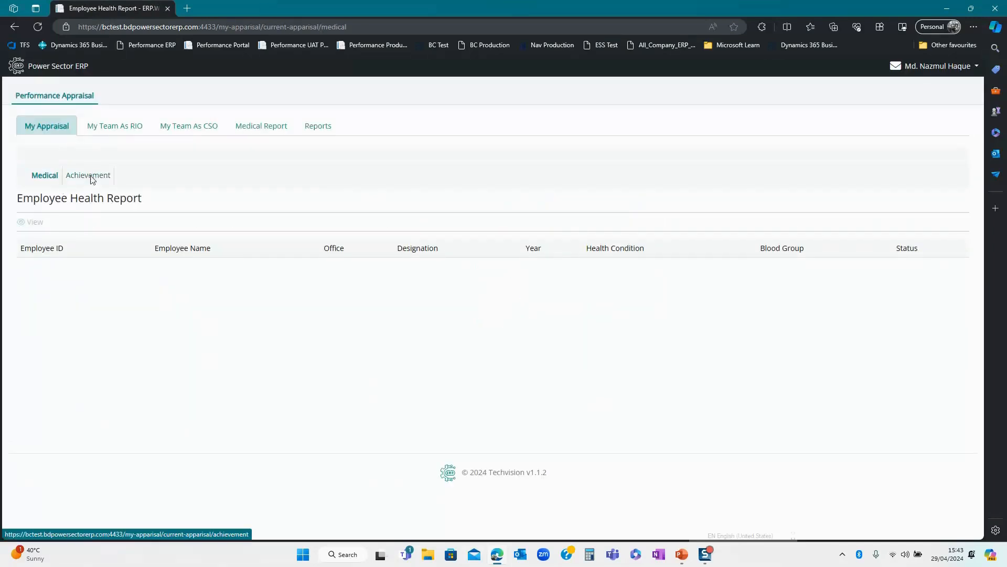
{"action": "left_click", "coordinate": [89, 176]}
{"action": "left_click", "coordinate": [157, 257]}
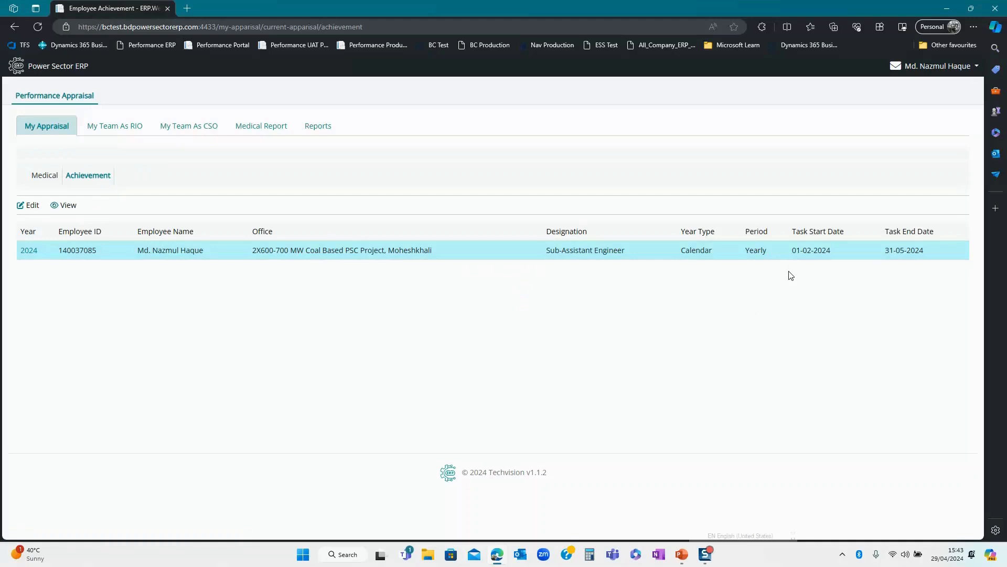
{"action": "left_click", "coordinate": [27, 205]}
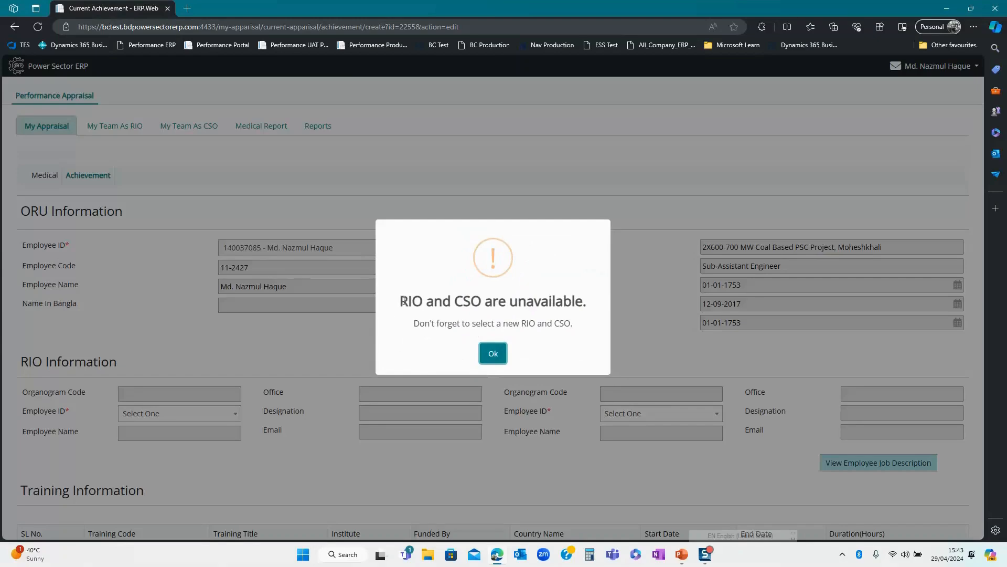
{"action": "left_click", "coordinate": [496, 355]}
{"action": "scroll", "coordinate": [286, 396], "scroll_direction": "down", "scroll_amount": 2}
- Assign the listed employees as RIO and CSO, then submit the appraisal
{"action": "left_click", "coordinate": [228, 318]}
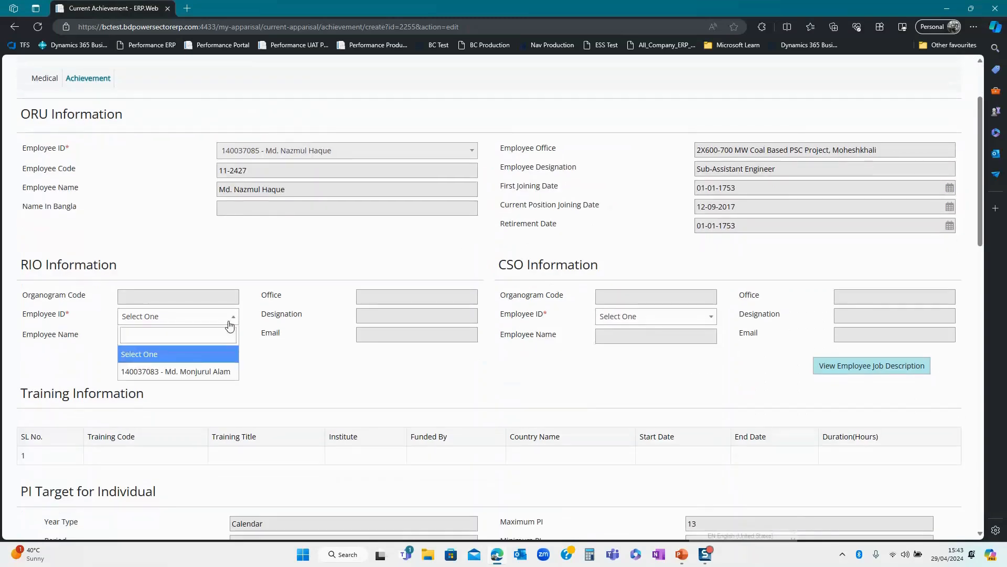
{"action": "left_click", "coordinate": [195, 372]}
{"action": "left_click", "coordinate": [659, 322]}
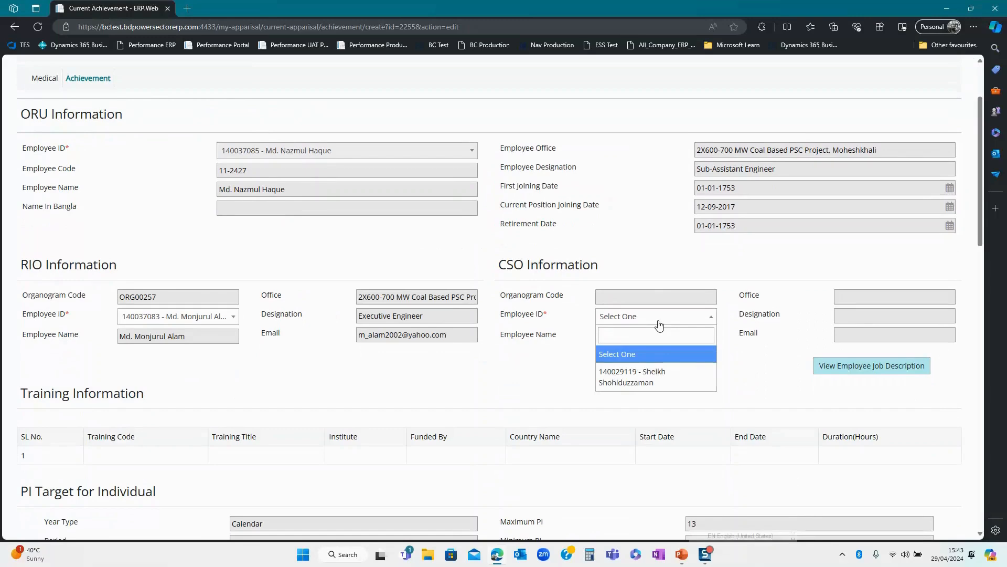
{"action": "left_click", "coordinate": [654, 379]}
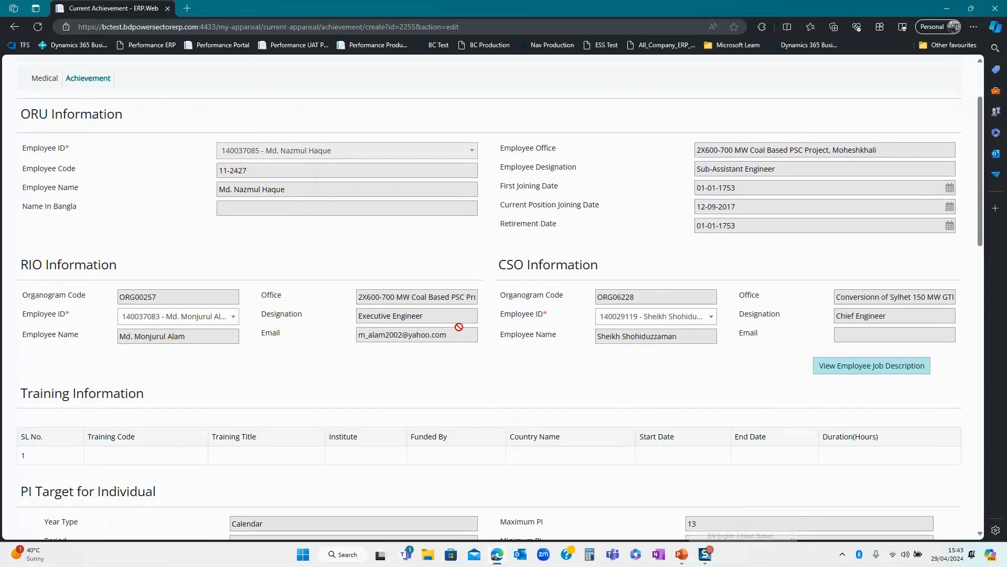
{"action": "scroll", "coordinate": [451, 320], "scroll_direction": "down", "scroll_amount": 2}
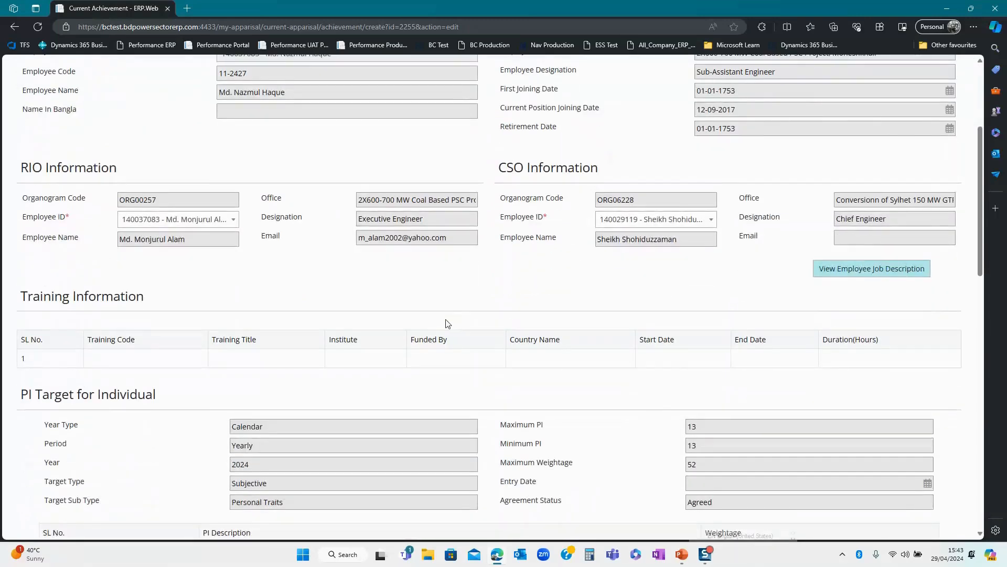
{"action": "scroll", "coordinate": [438, 321], "scroll_direction": "down", "scroll_amount": 2}
{"action": "scroll", "coordinate": [432, 323], "scroll_direction": "down", "scroll_amount": 3}
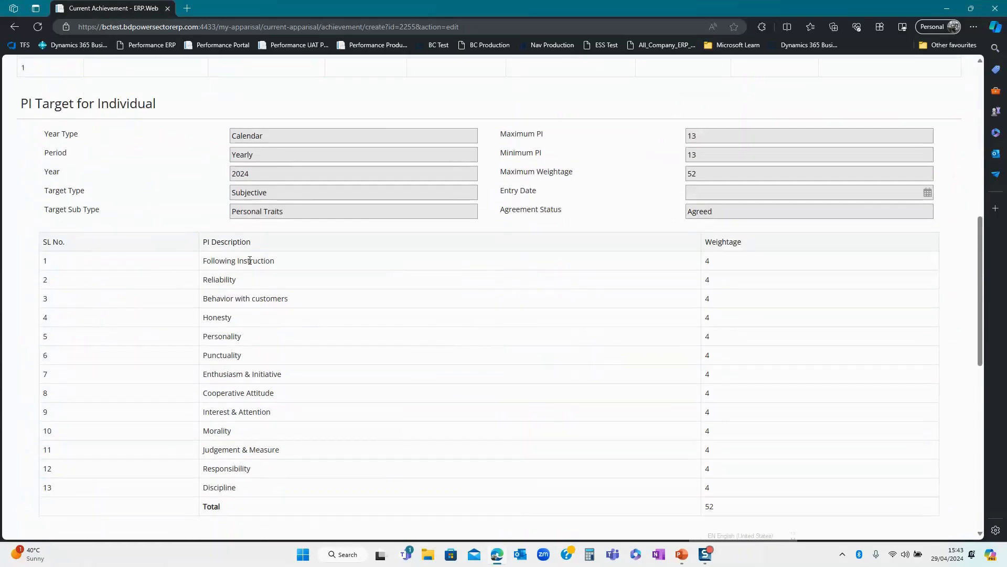
{"action": "scroll", "coordinate": [577, 217], "scroll_direction": "down", "scroll_amount": 2}
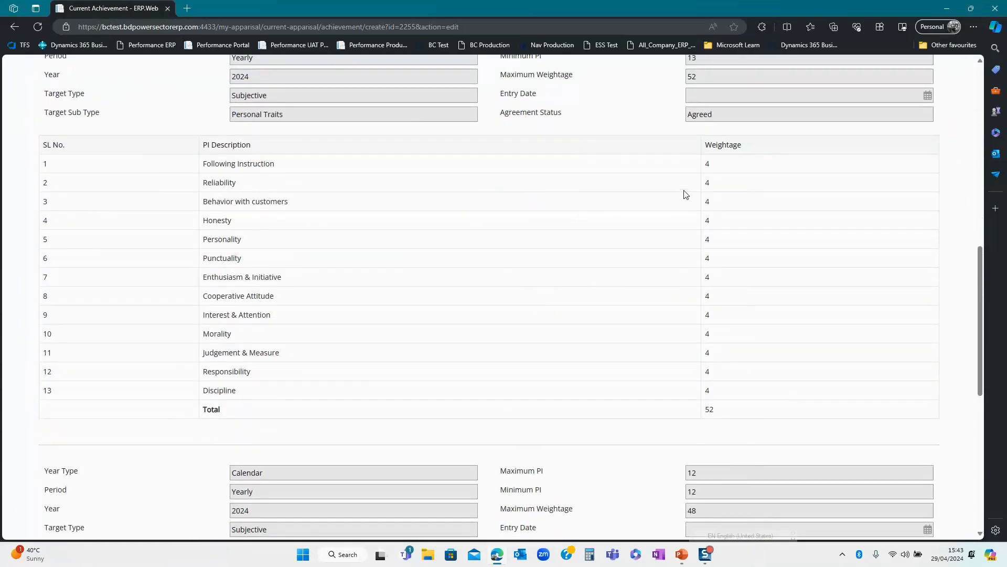
{"action": "scroll", "coordinate": [656, 220], "scroll_direction": "down", "scroll_amount": 5}
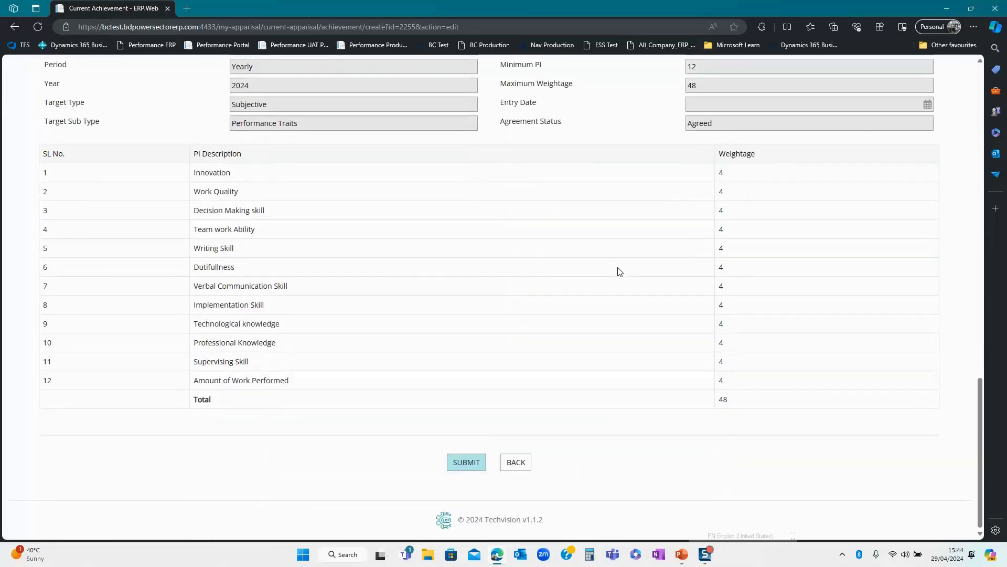
{"action": "left_click", "coordinate": [463, 471]}
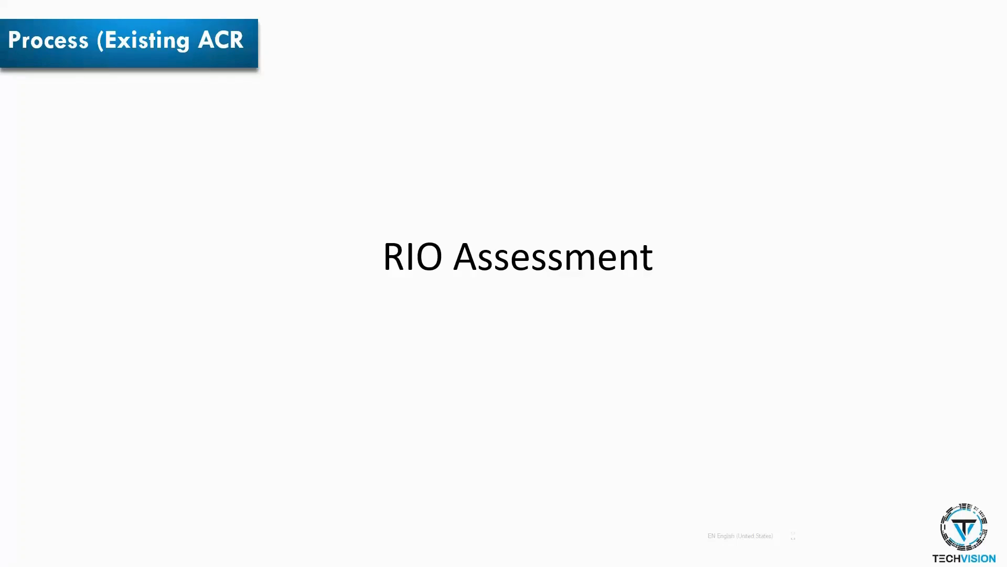
- Leave the RIO Assessment slide and return to the ERP login page in Edge
{"action": "key", "text": "alt+Tab"}
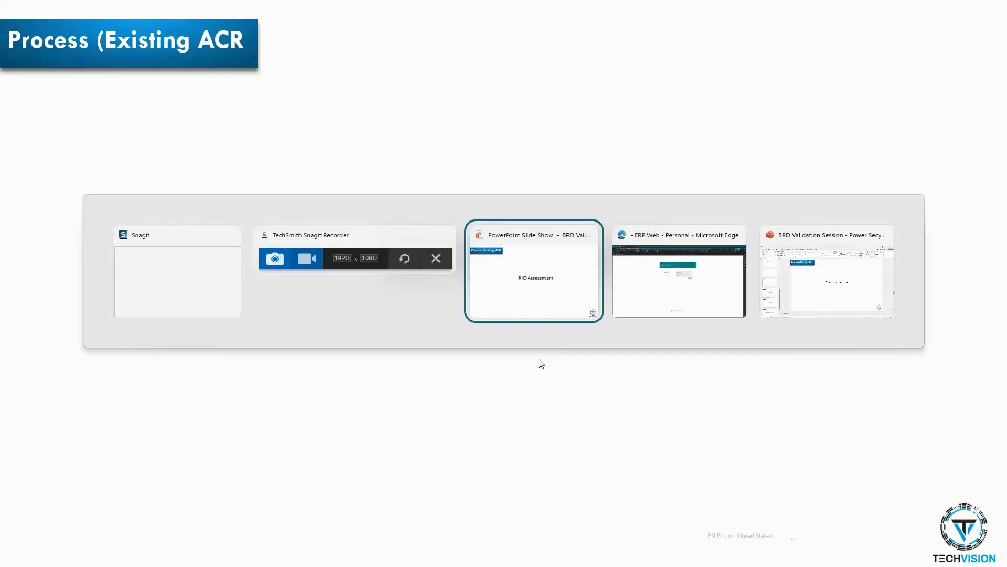
{"action": "key", "text": "alt+Tab"}
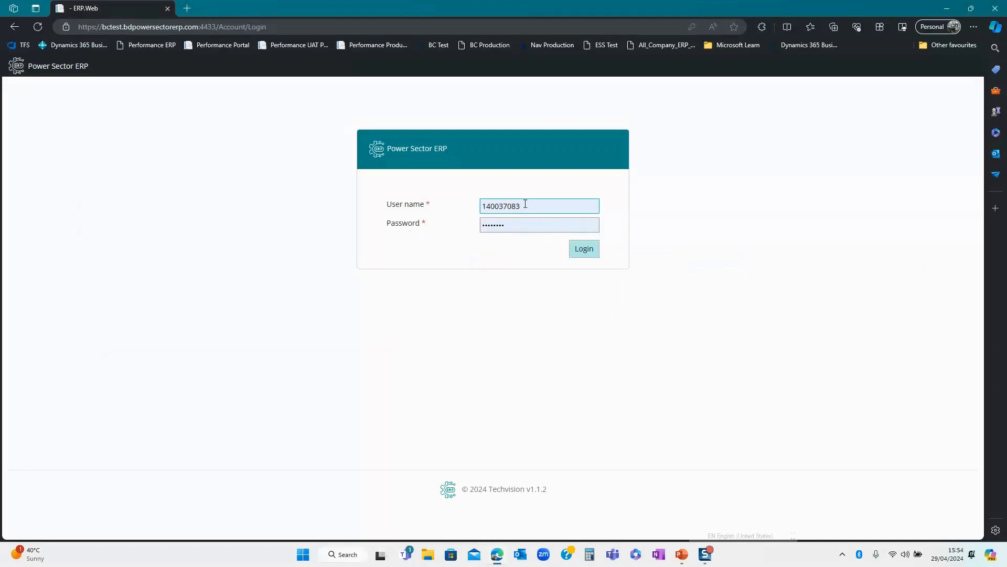
- Sign in as the RIO and open the current-appraisal Assessment list under My Team As RIO
{"action": "left_click_drag", "start_coordinate": [525, 205], "coordinate": [473, 205]}
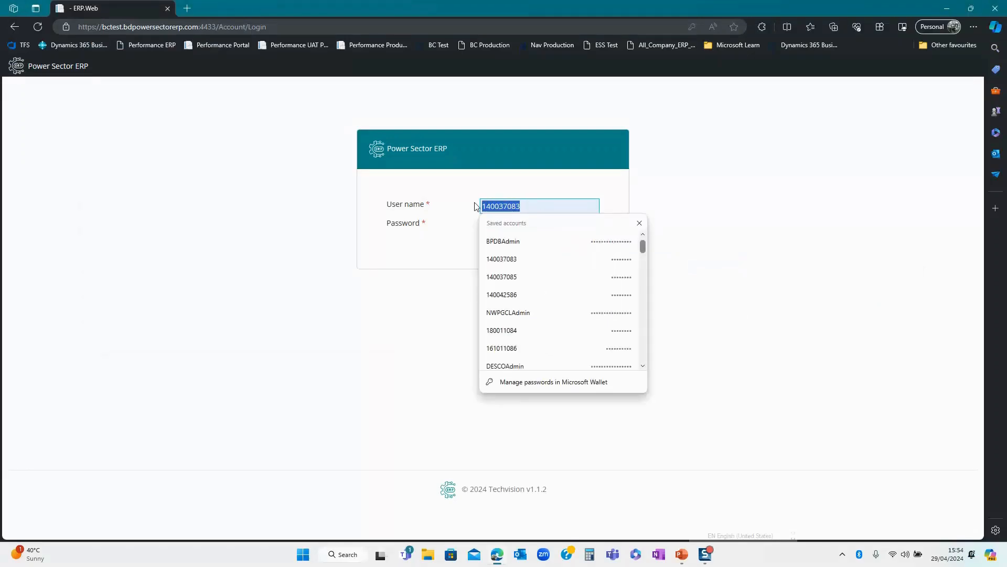
{"action": "left_click", "coordinate": [432, 247]}
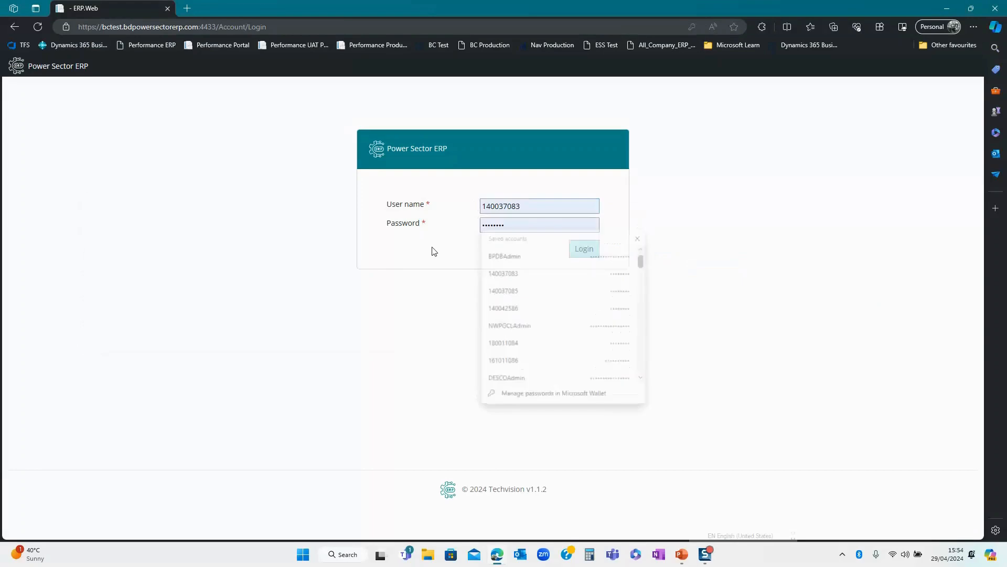
{"action": "left_click", "coordinate": [582, 254]}
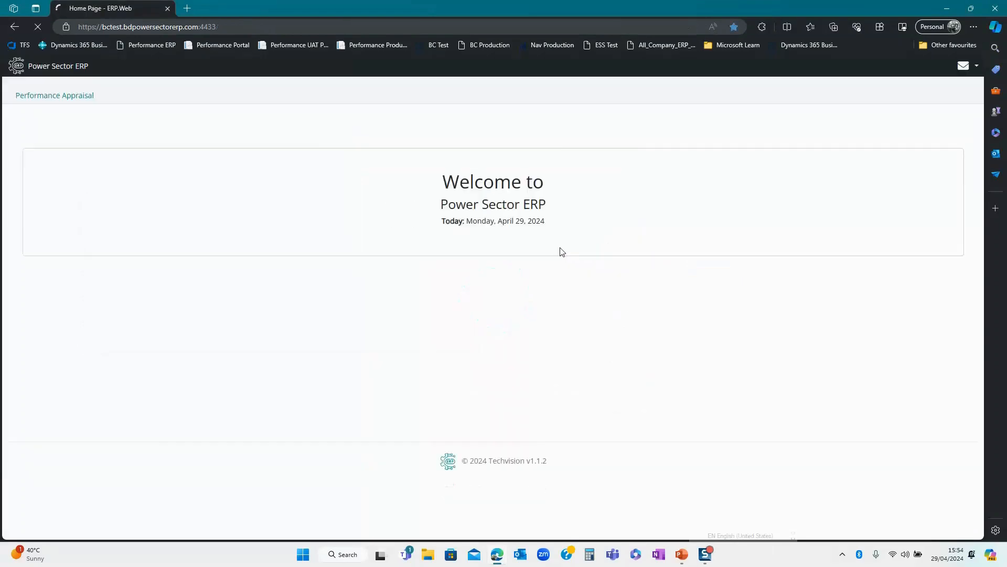
{"action": "left_click", "coordinate": [72, 99]}
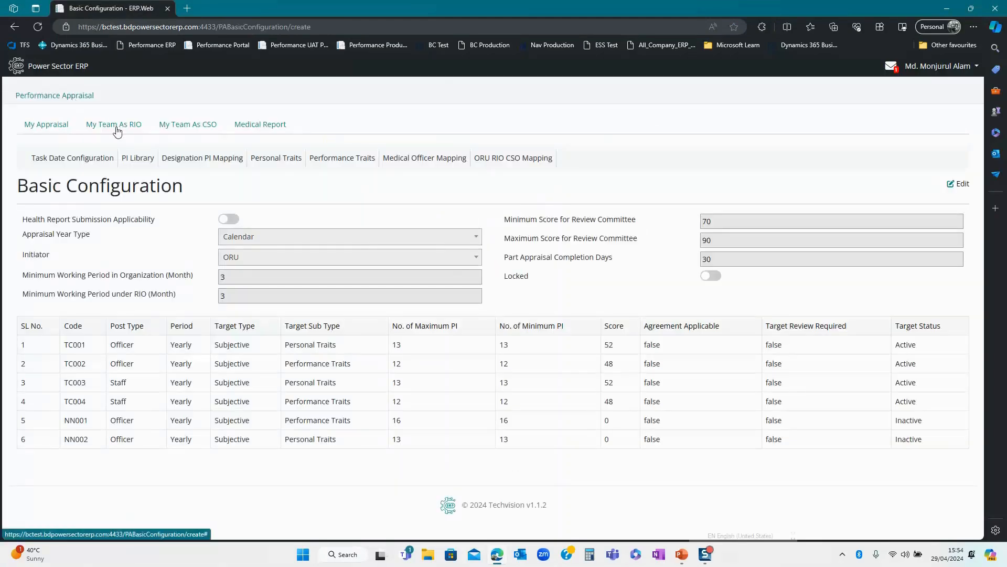
{"action": "left_click", "coordinate": [116, 131]}
{"action": "left_click", "coordinate": [134, 192]}
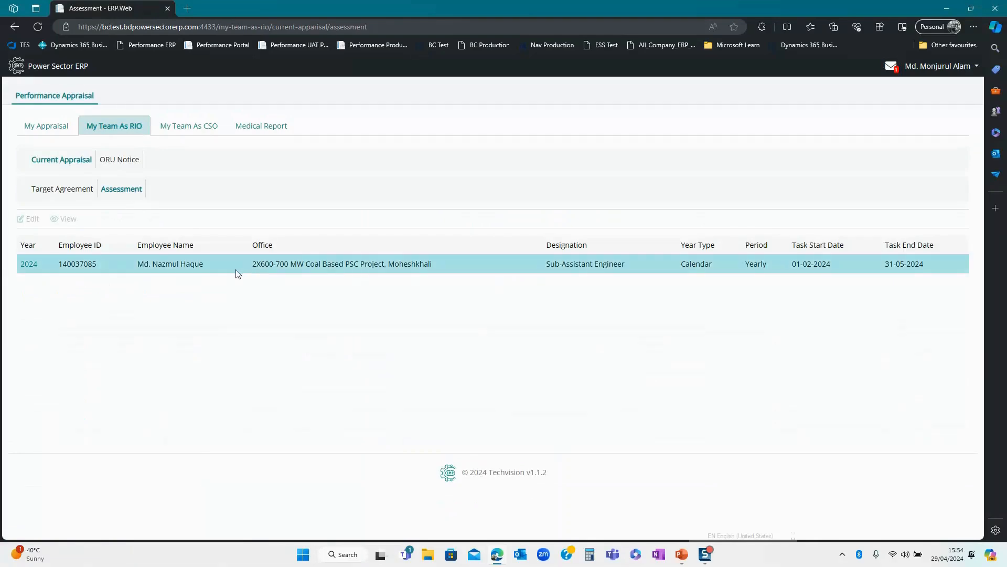
- Open the 2024 appraisal record's assessment for editing
{"action": "left_click", "coordinate": [236, 270]}
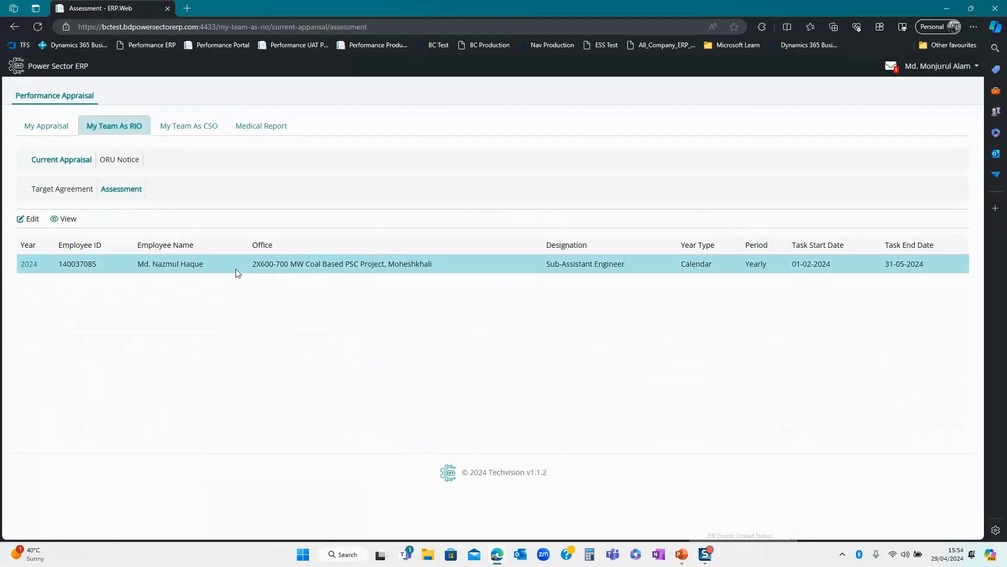
{"action": "left_click", "coordinate": [29, 219]}
{"action": "scroll", "coordinate": [570, 383], "scroll_direction": "down", "scroll_amount": 9}
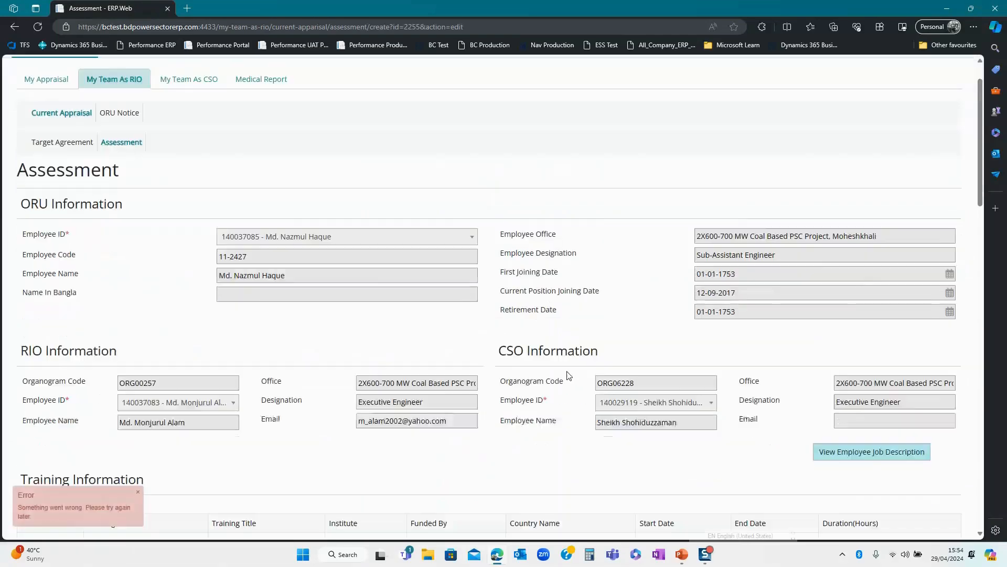
{"action": "scroll", "coordinate": [472, 340], "scroll_direction": "down", "scroll_amount": 2}
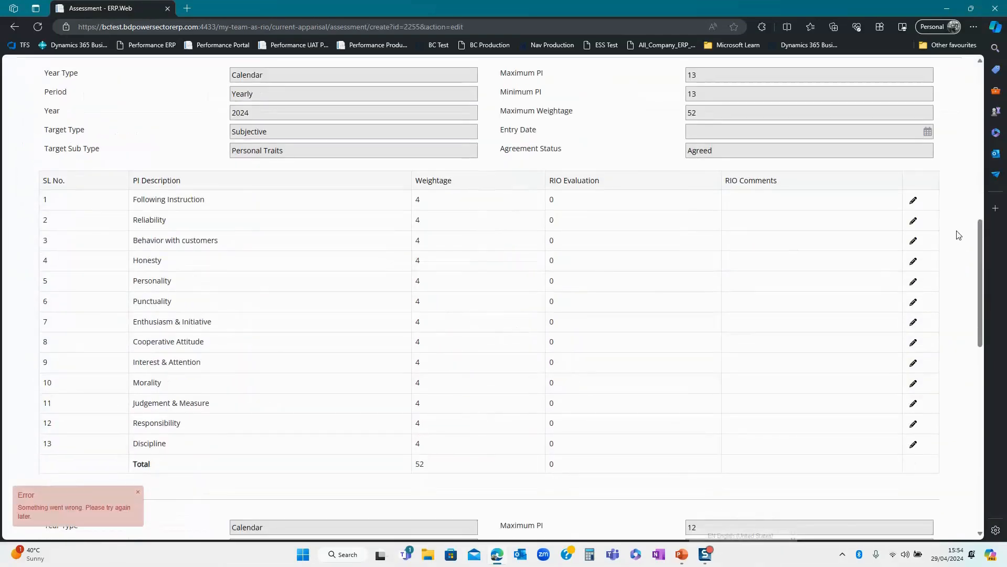
- Rate Following Instruction 4 and Reliability 4
{"action": "left_click", "coordinate": [914, 204]}
{"action": "scroll", "coordinate": [791, 259], "scroll_direction": "down", "scroll_amount": 2}
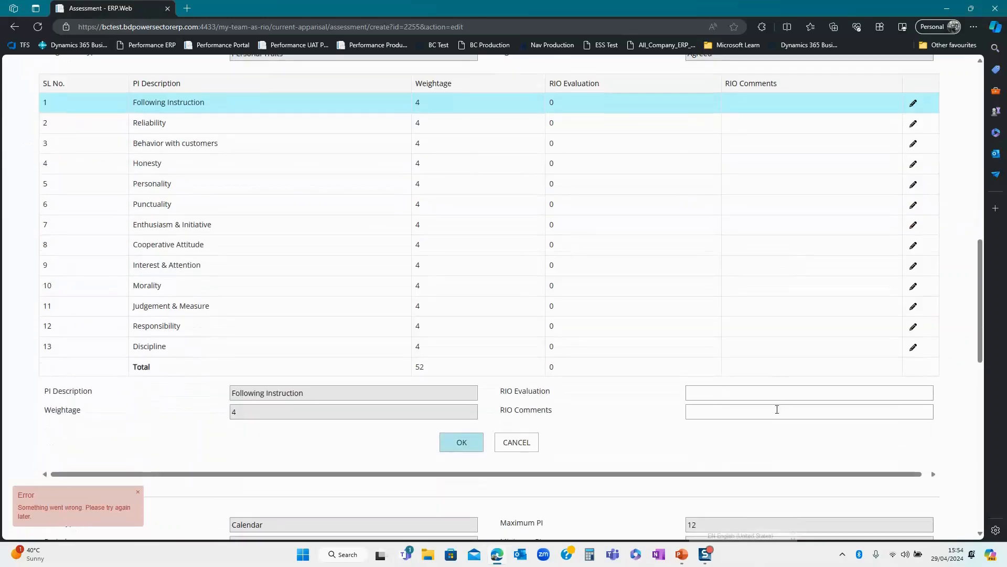
{"action": "left_click", "coordinate": [762, 392]}
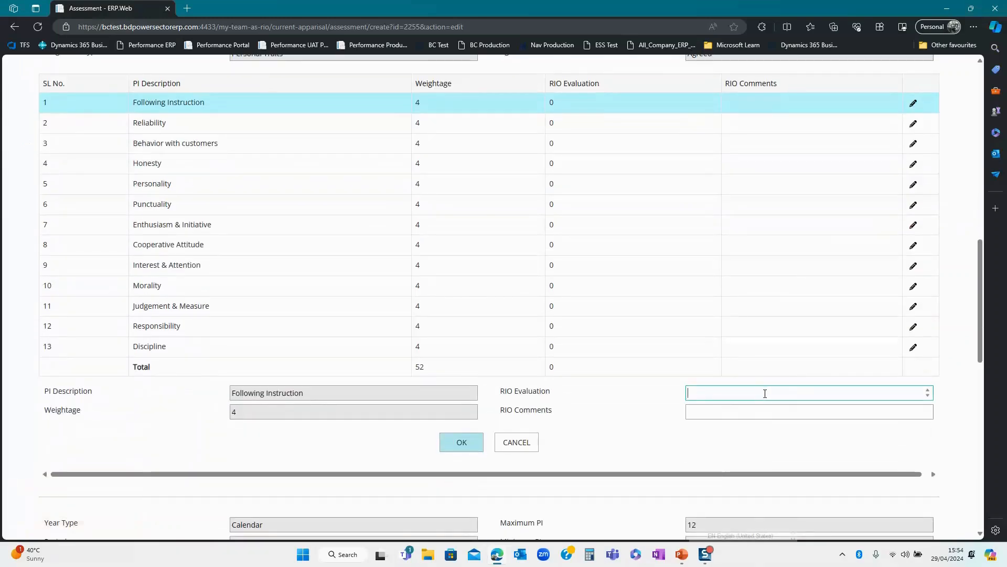
{"action": "type", "text": "4"}
{"action": "left_click", "coordinate": [464, 443]}
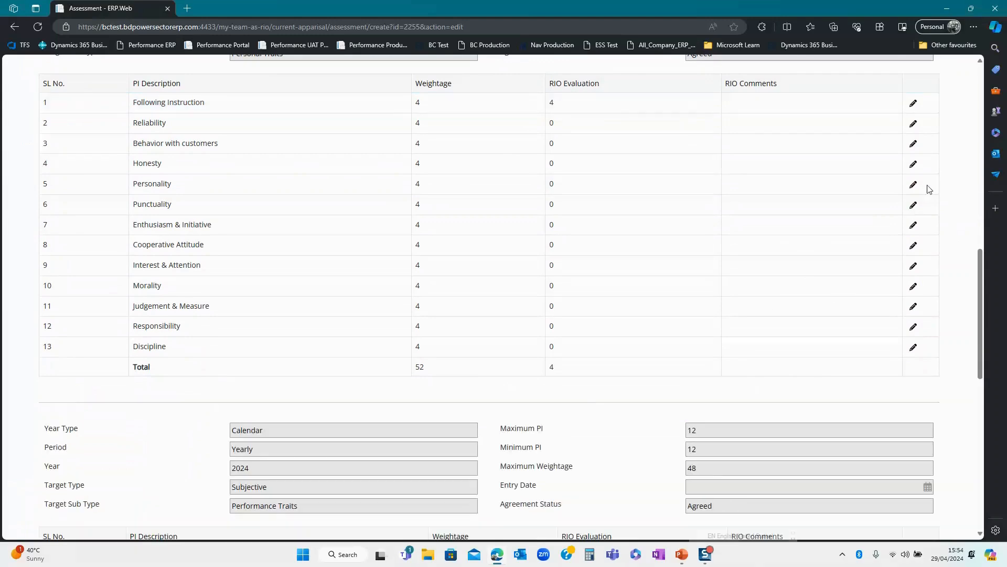
{"action": "left_click", "coordinate": [914, 124]}
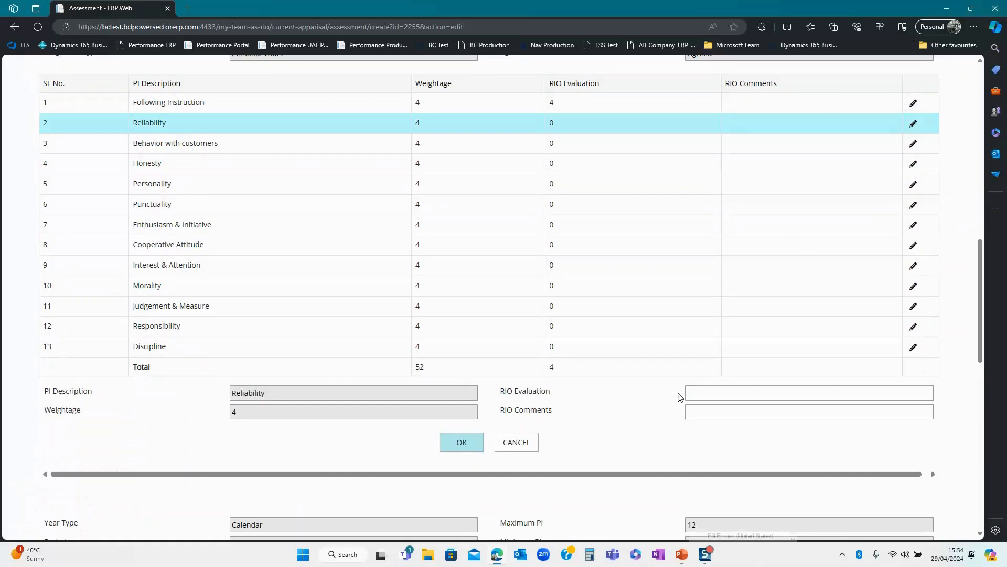
{"action": "left_click", "coordinate": [702, 393]}
{"action": "type", "text": "4"}
{"action": "left_click", "coordinate": [460, 442]}
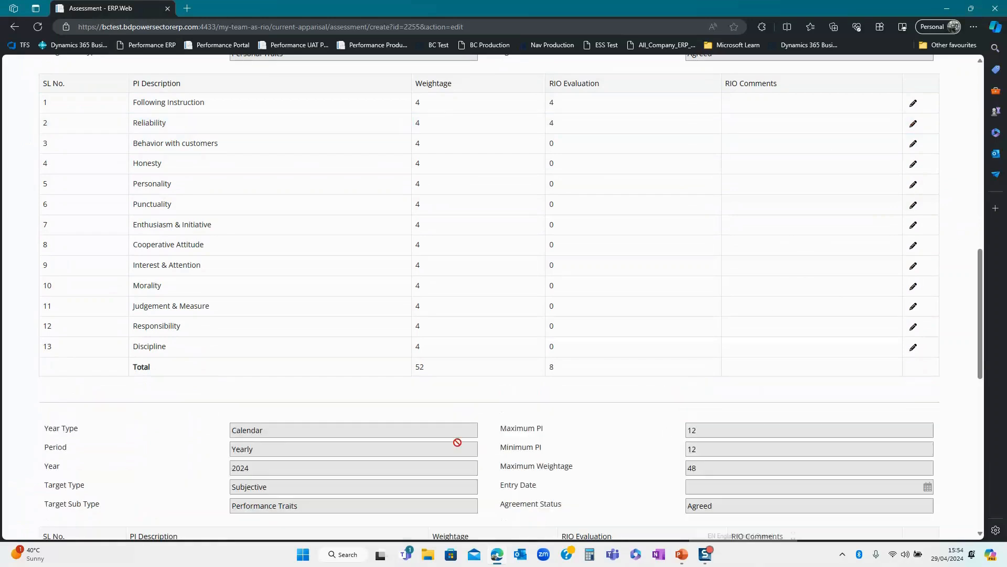
- Rate Behavior with customers 3, Honesty 4 and Personality 4
{"action": "left_click", "coordinate": [914, 145]}
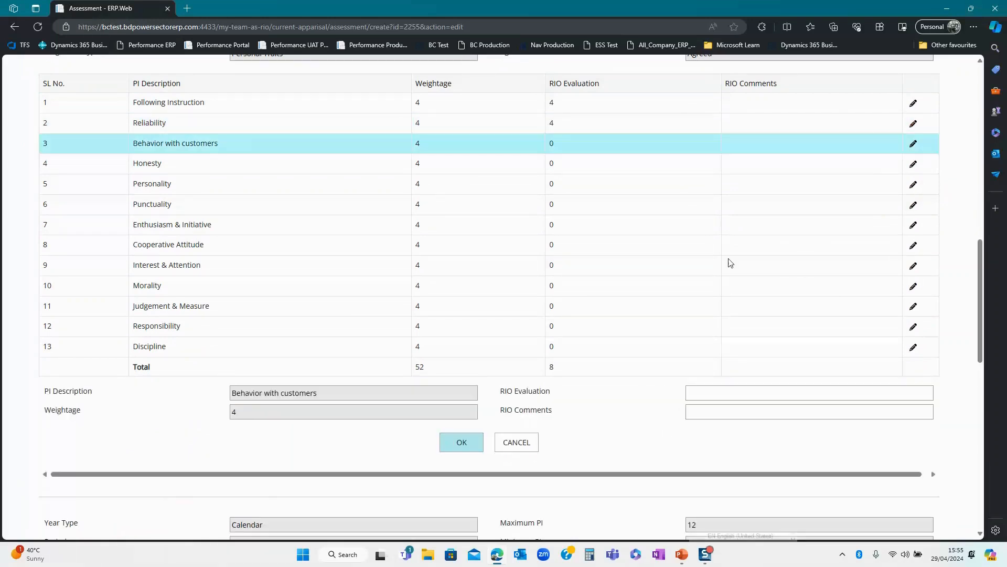
{"action": "left_click", "coordinate": [701, 393]}
{"action": "type", "text": "3"}
{"action": "left_click", "coordinate": [457, 442]}
{"action": "left_click", "coordinate": [913, 165]}
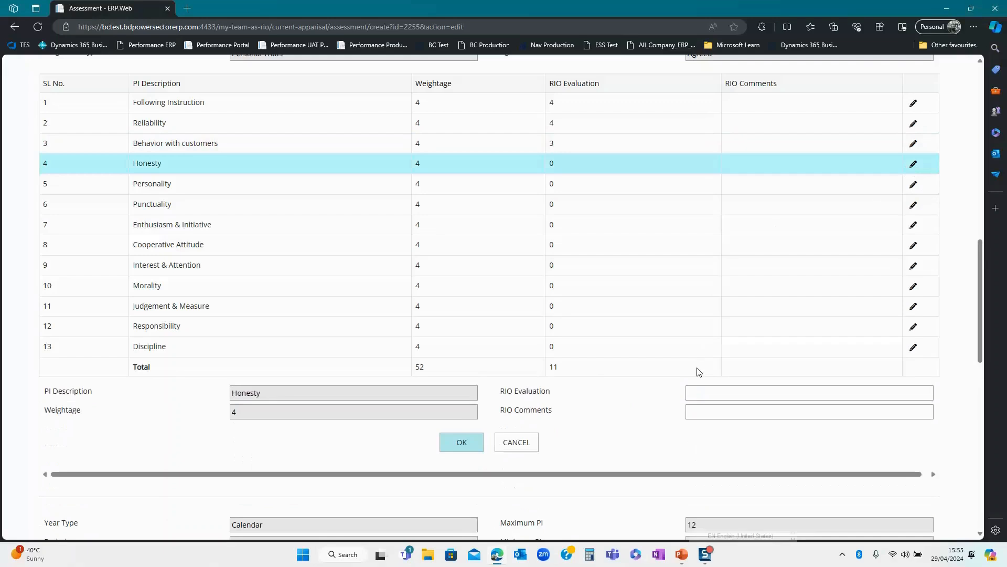
{"action": "left_click", "coordinate": [696, 393]}
{"action": "left_click", "coordinate": [476, 444]}
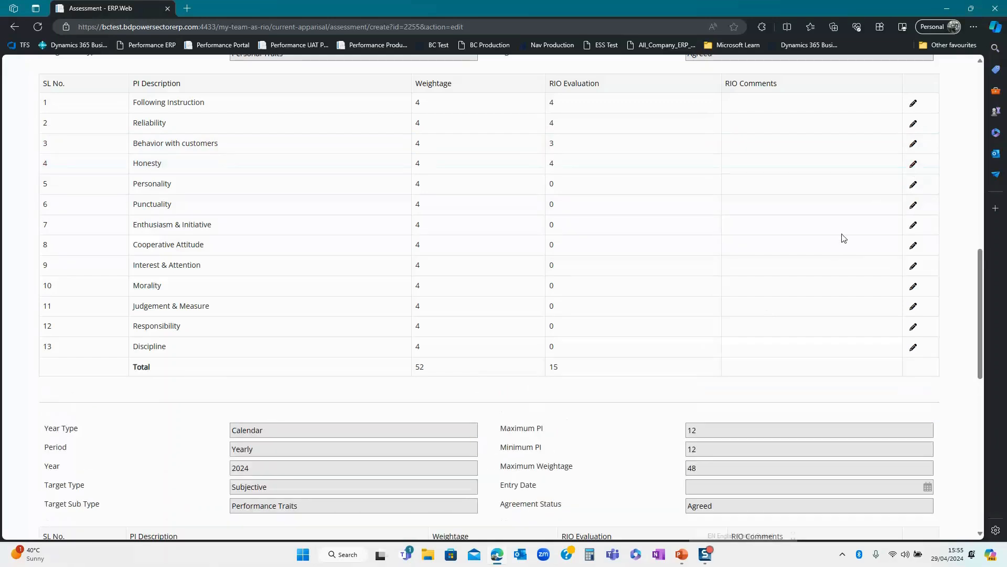
{"action": "left_click", "coordinate": [914, 186]}
{"action": "left_click", "coordinate": [699, 391]}
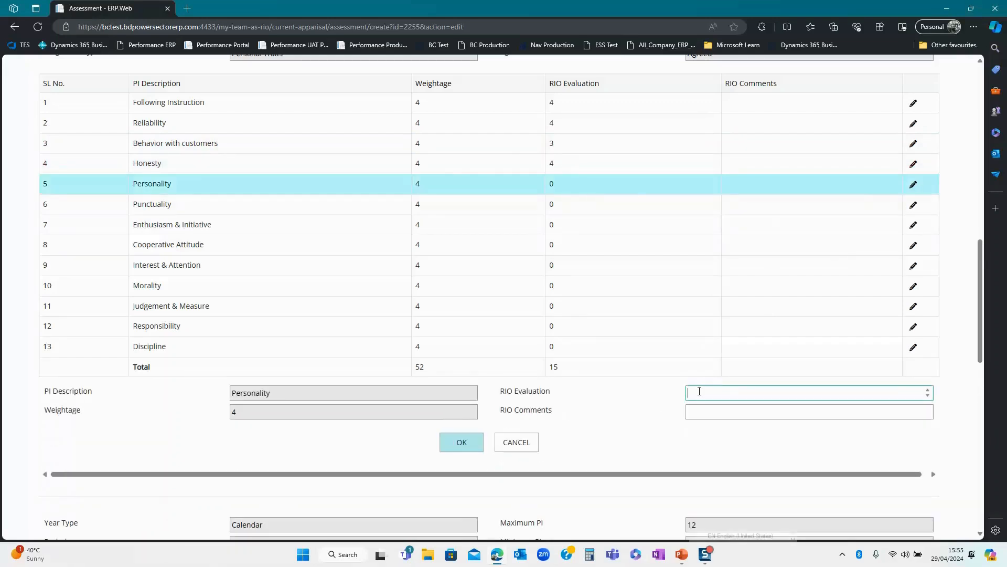
{"action": "left_click", "coordinate": [456, 442]}
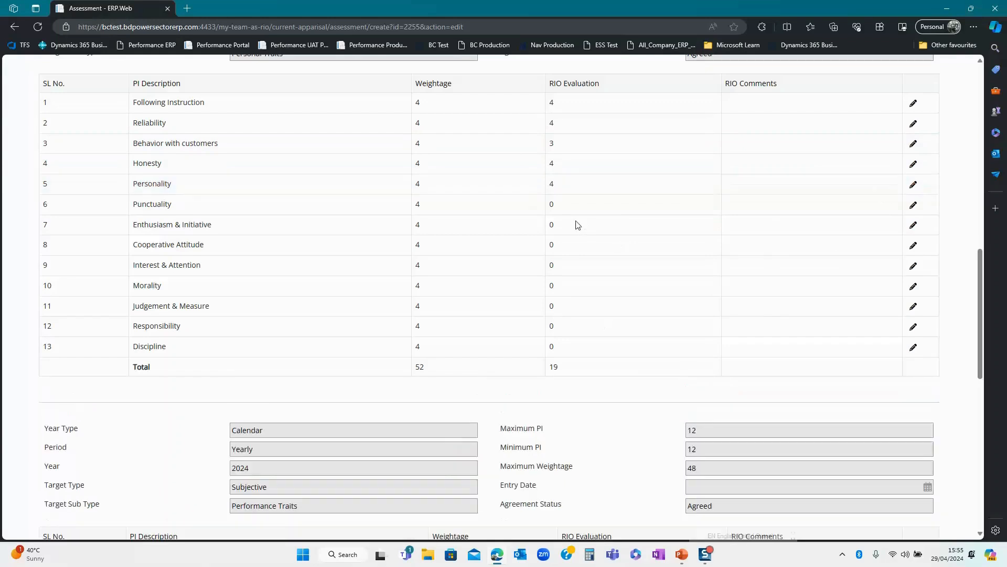
- Rate Punctuality 3, Enthusiasm & Initiative 3 and Cooperative Attitude 4
{"action": "left_click", "coordinate": [914, 205]}
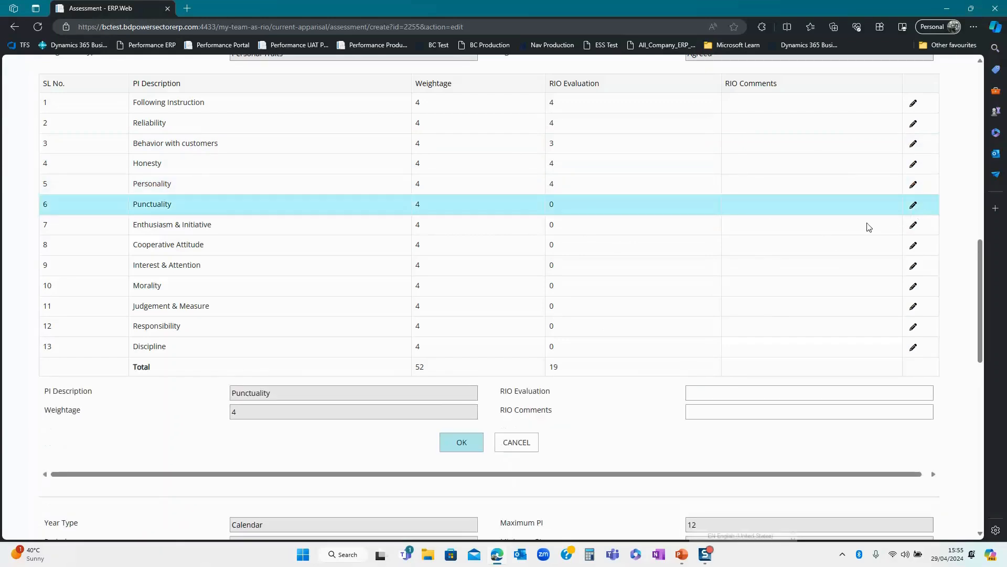
{"action": "left_click", "coordinate": [693, 396]}
{"action": "type", "text": "3"}
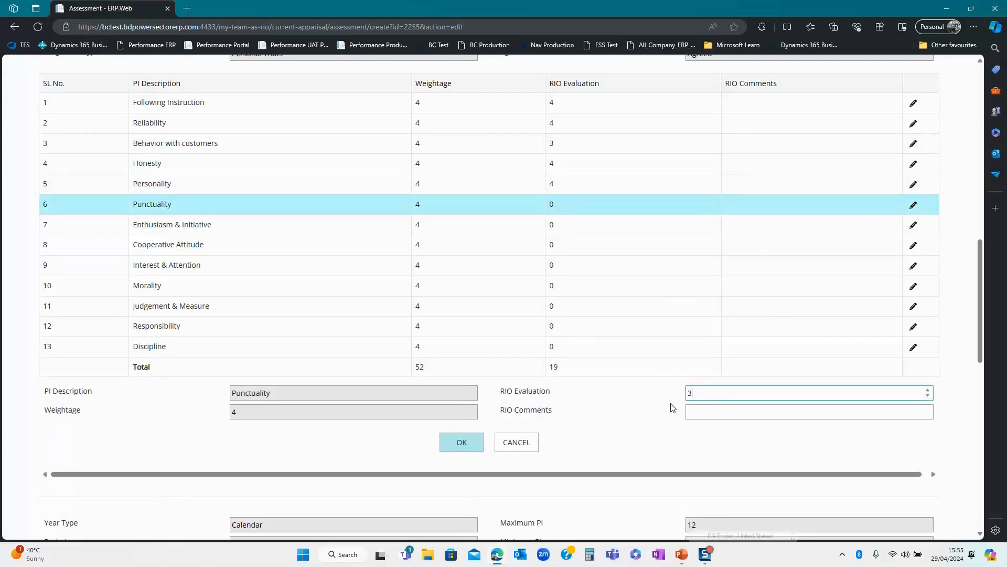
{"action": "left_click", "coordinate": [470, 442]}
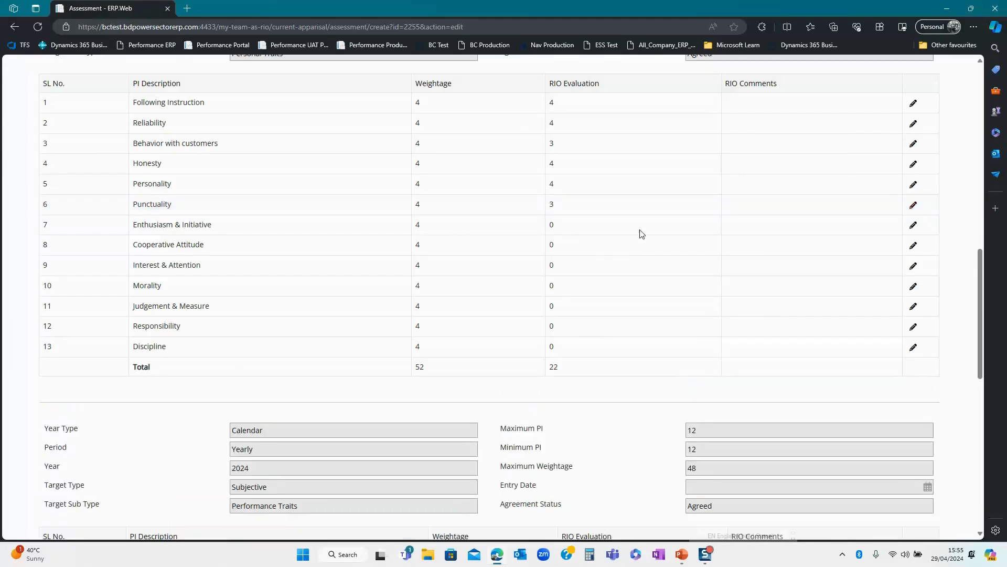
{"action": "left_click", "coordinate": [914, 226]}
{"action": "left_click", "coordinate": [697, 393]}
{"action": "type", "text": "3"}
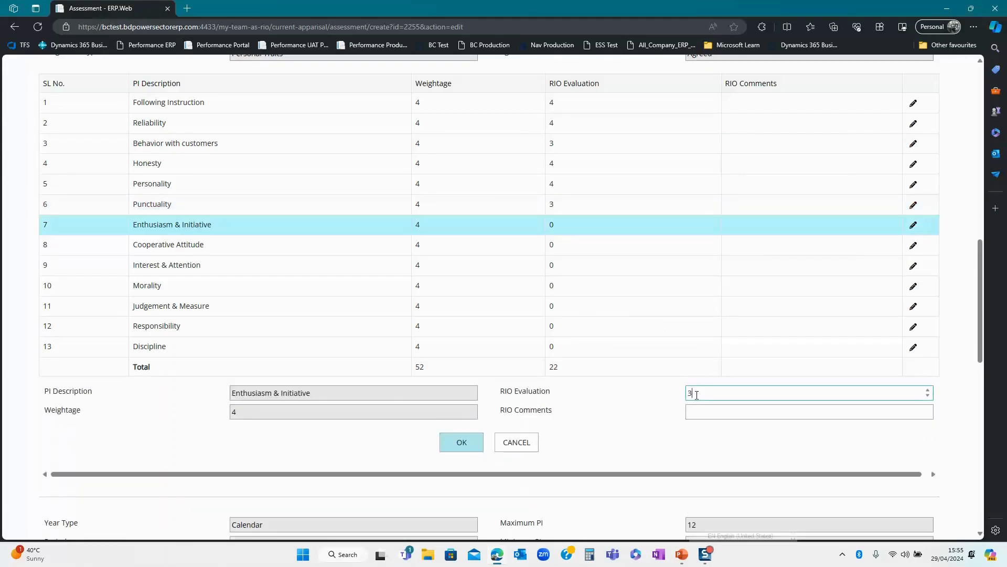
{"action": "left_click", "coordinate": [474, 443]}
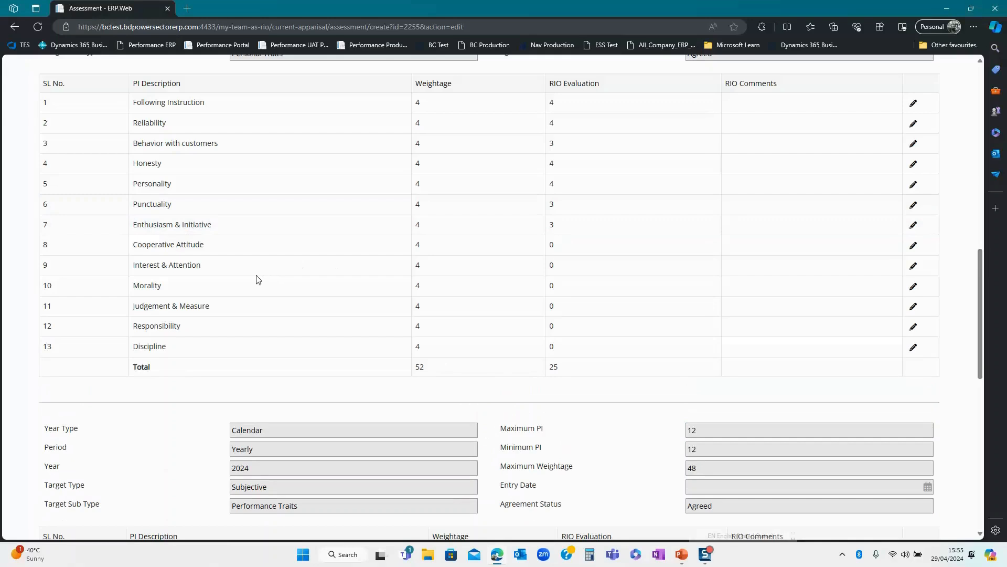
{"action": "left_click", "coordinate": [913, 247]}
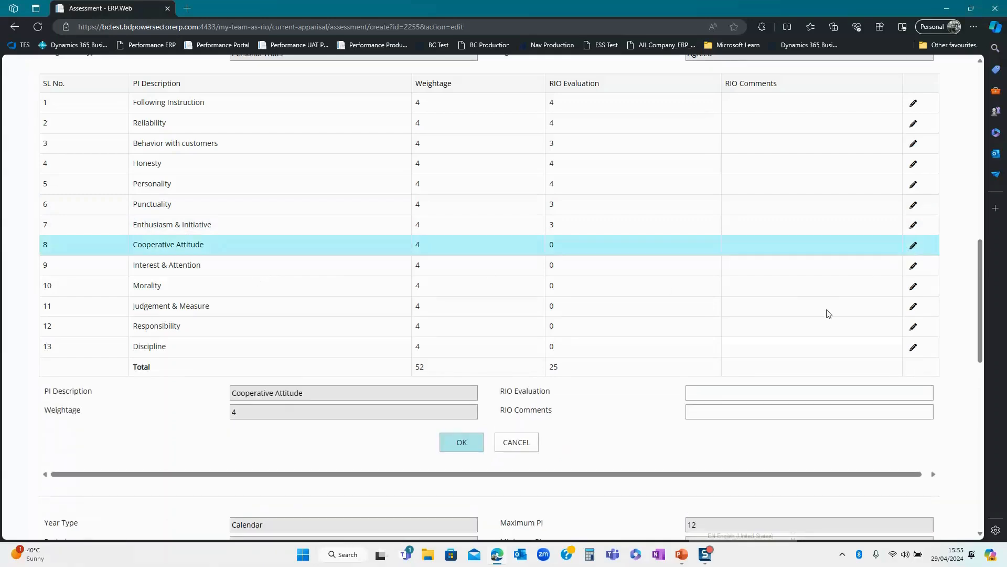
{"action": "left_click", "coordinate": [704, 398]}
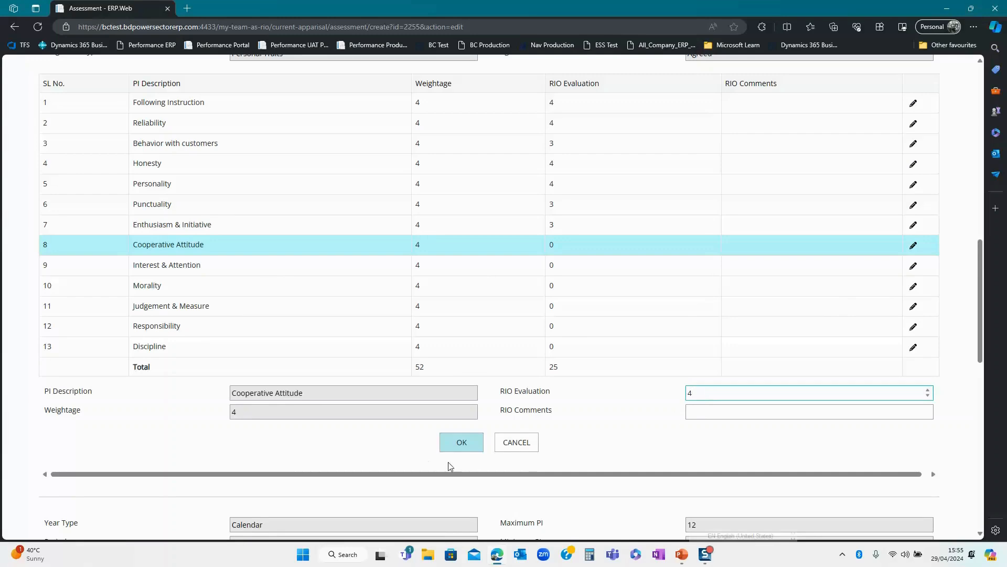
{"action": "left_click", "coordinate": [460, 443]}
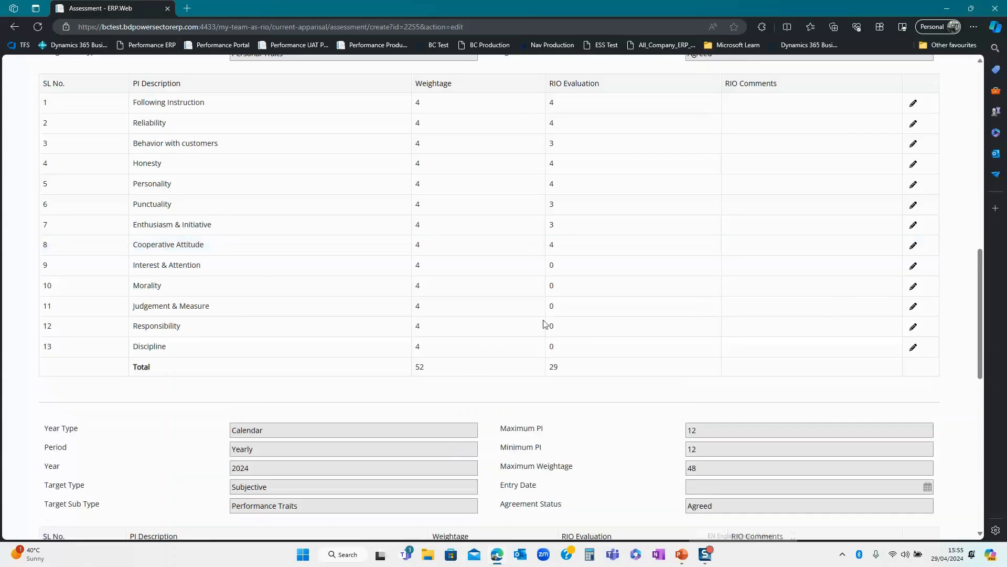
- Rate Interest & Attention 3, Morality 4 and Judgement & Measure 3
{"action": "left_click", "coordinate": [913, 265]}
{"action": "left_click", "coordinate": [729, 394]}
{"action": "type", "text": "5"}
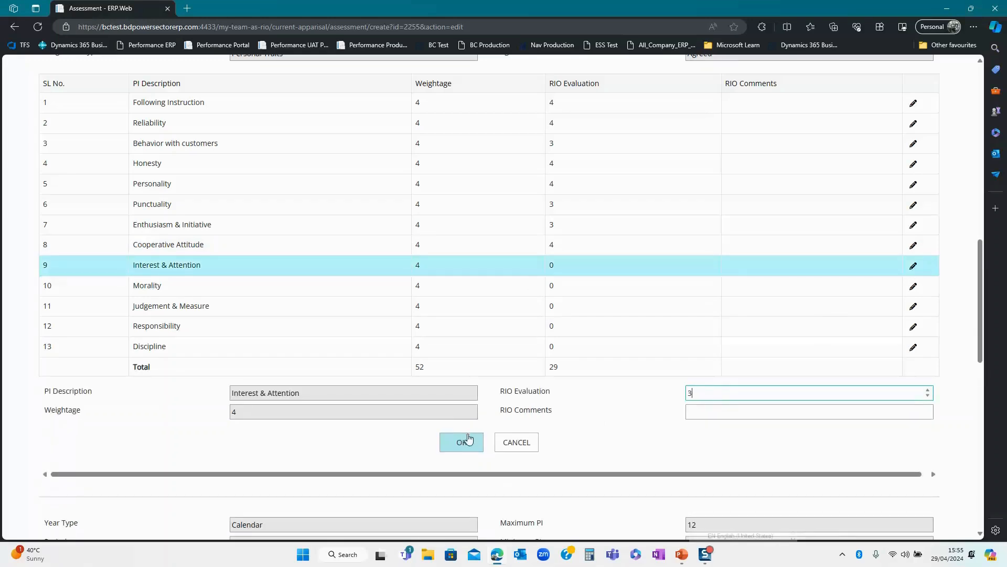
{"action": "left_click", "coordinate": [462, 443]}
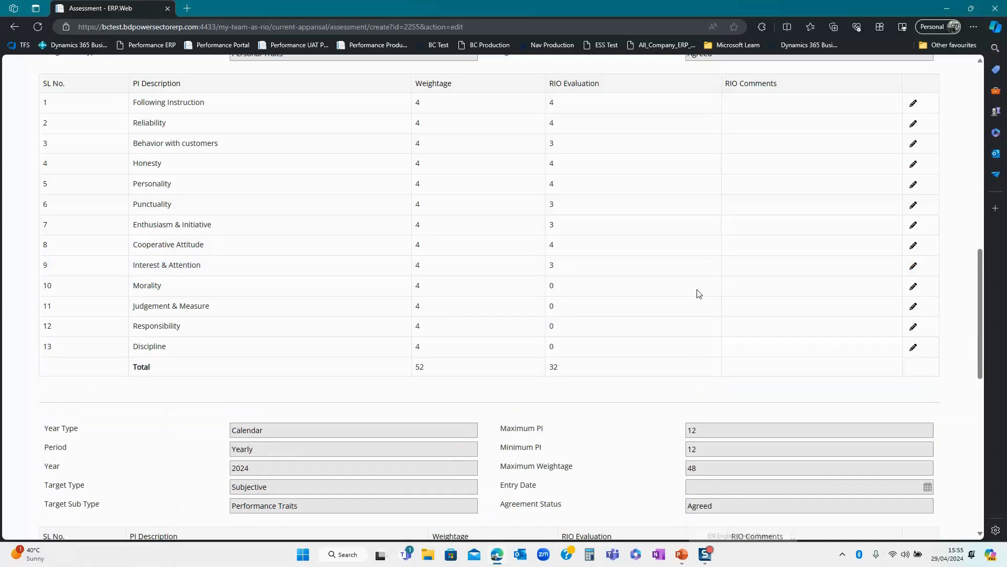
{"action": "left_click", "coordinate": [913, 286]}
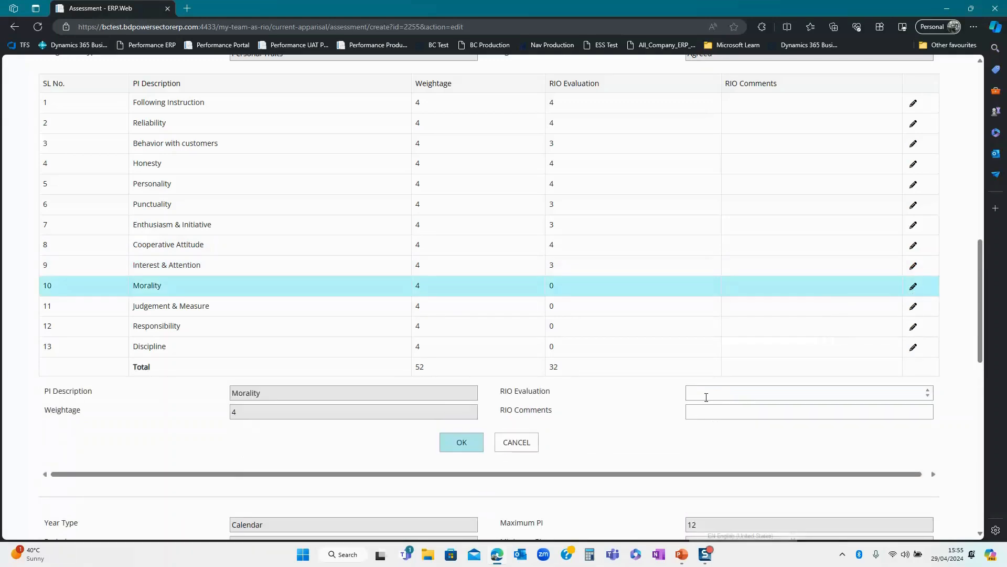
{"action": "left_click", "coordinate": [706, 397]}
{"action": "type", "text": "4"}
{"action": "left_click", "coordinate": [461, 447]}
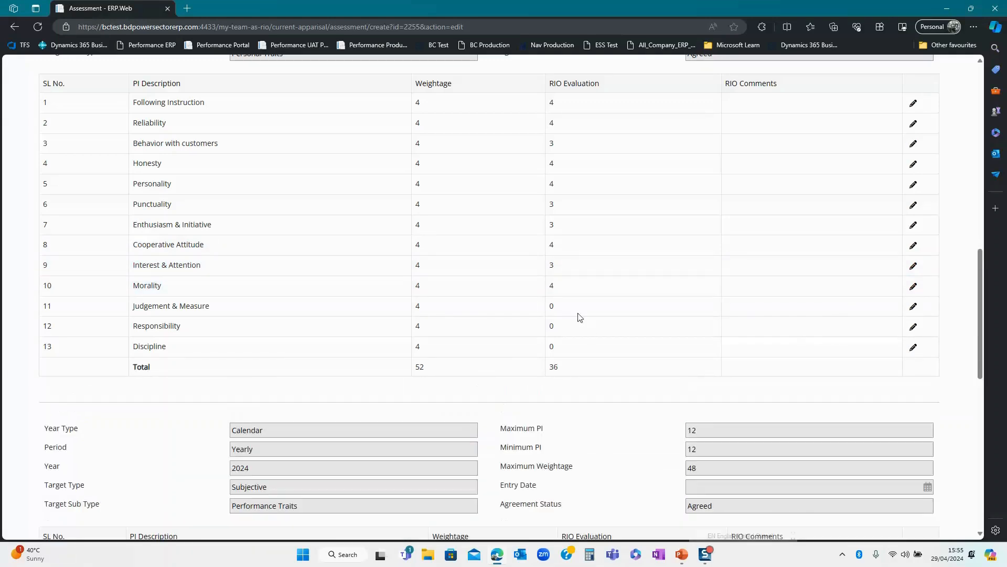
{"action": "left_click", "coordinate": [914, 306]}
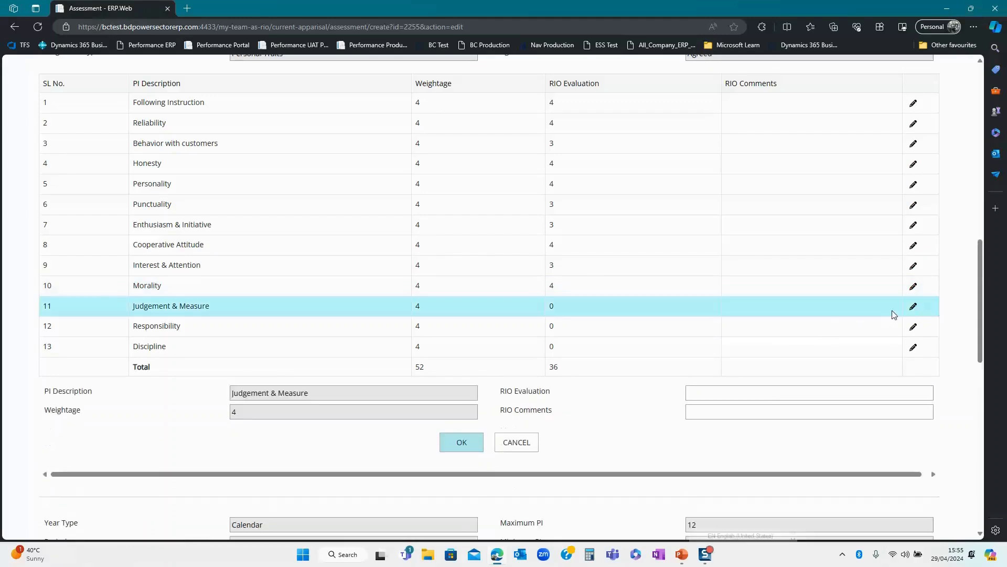
{"action": "left_click", "coordinate": [708, 396]}
{"action": "type", "text": "3"}
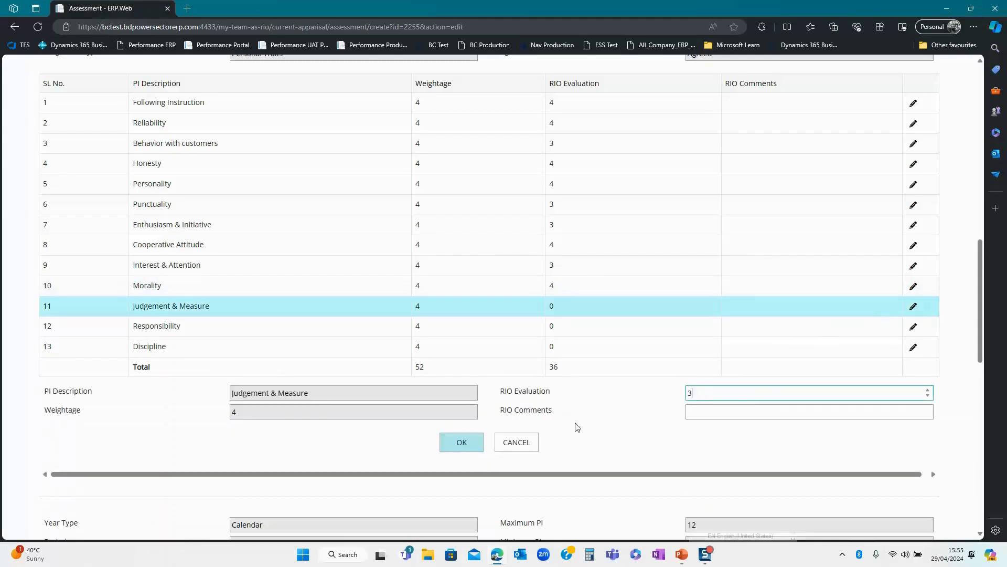
{"action": "left_click", "coordinate": [470, 443]}
- Rate Responsibility 4 and Discipline 4, bringing the total to 47
{"action": "left_click", "coordinate": [913, 326]}
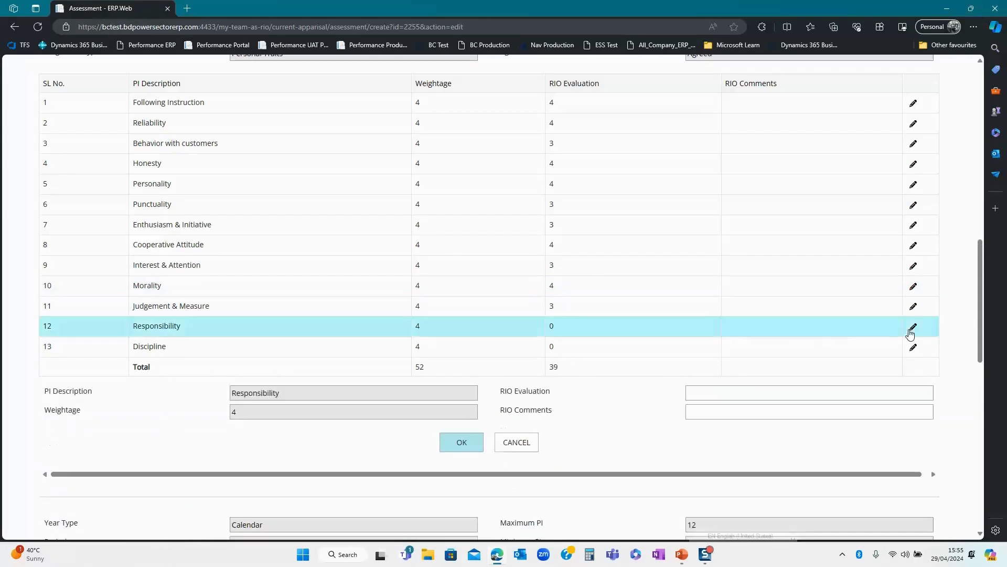
{"action": "left_click", "coordinate": [694, 396]}
{"action": "type", "text": "4"}
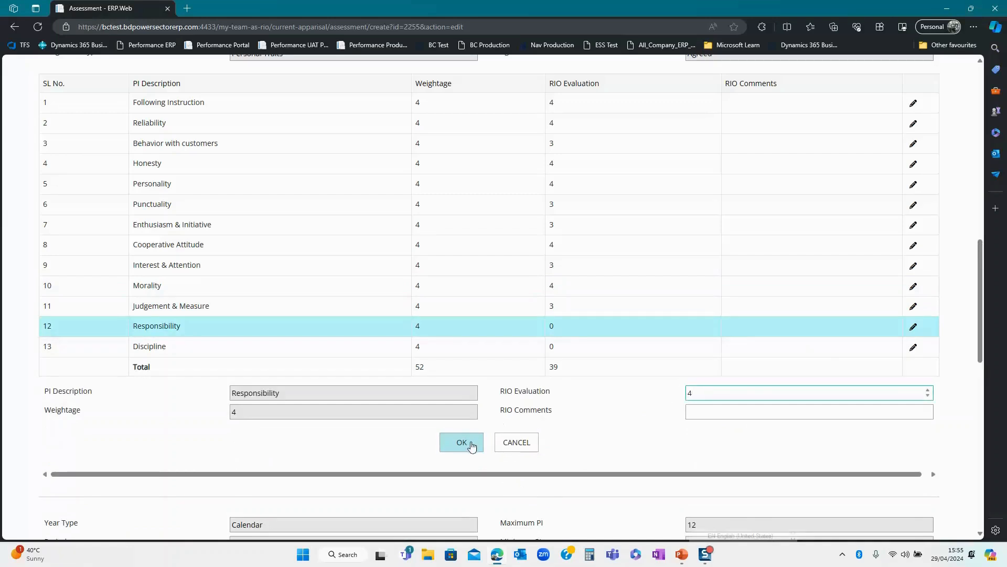
{"action": "left_click", "coordinate": [471, 444]}
{"action": "left_click", "coordinate": [913, 347]}
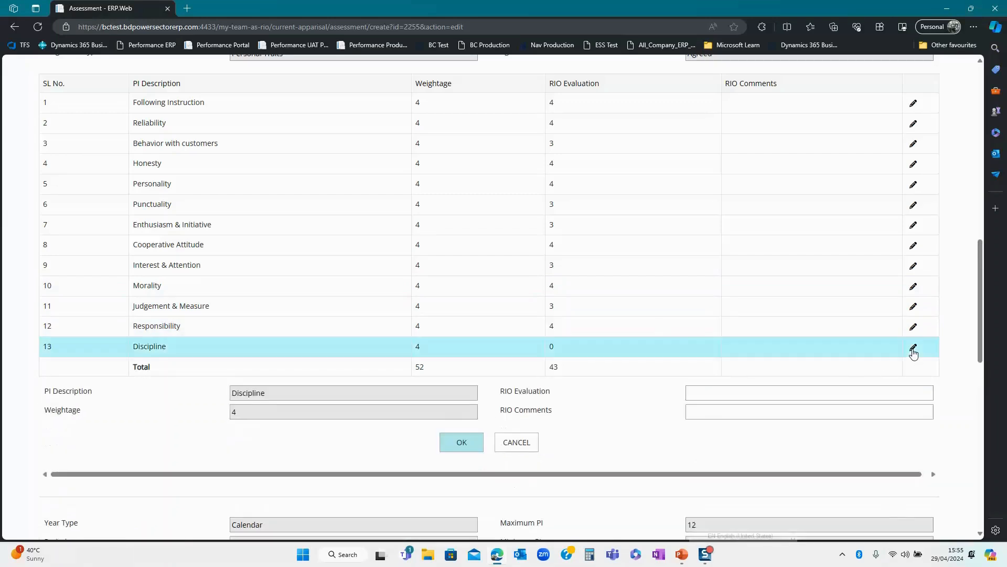
{"action": "left_click", "coordinate": [697, 394]}
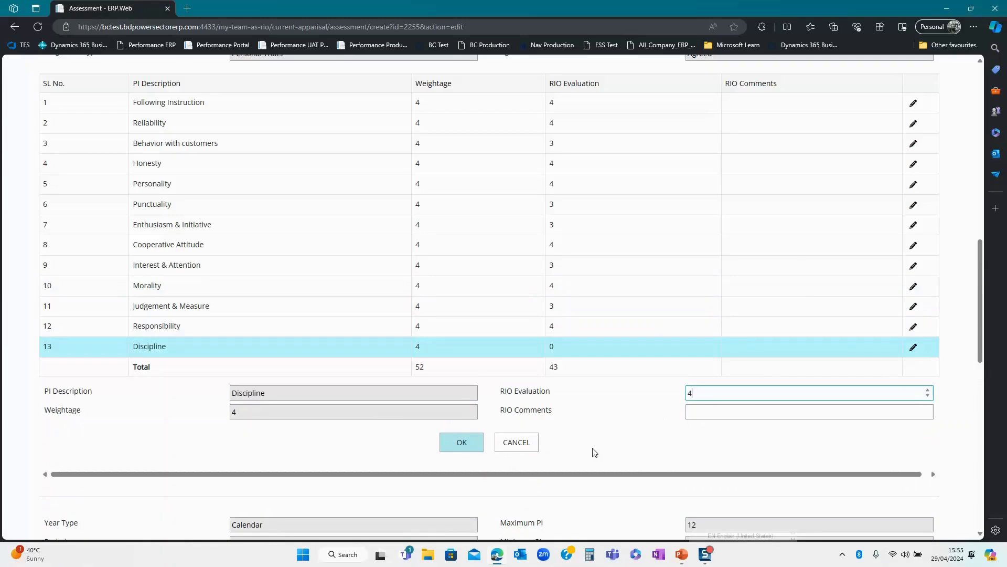
{"action": "type", "text": "4"}
{"action": "left_click", "coordinate": [449, 447]}
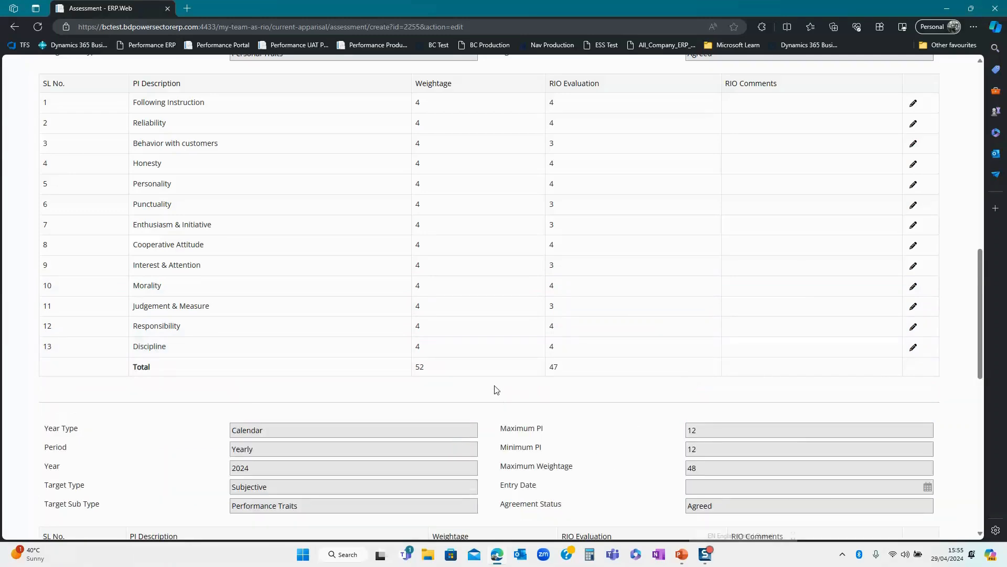
{"action": "scroll", "coordinate": [507, 388], "scroll_direction": "down", "scroll_amount": 3}
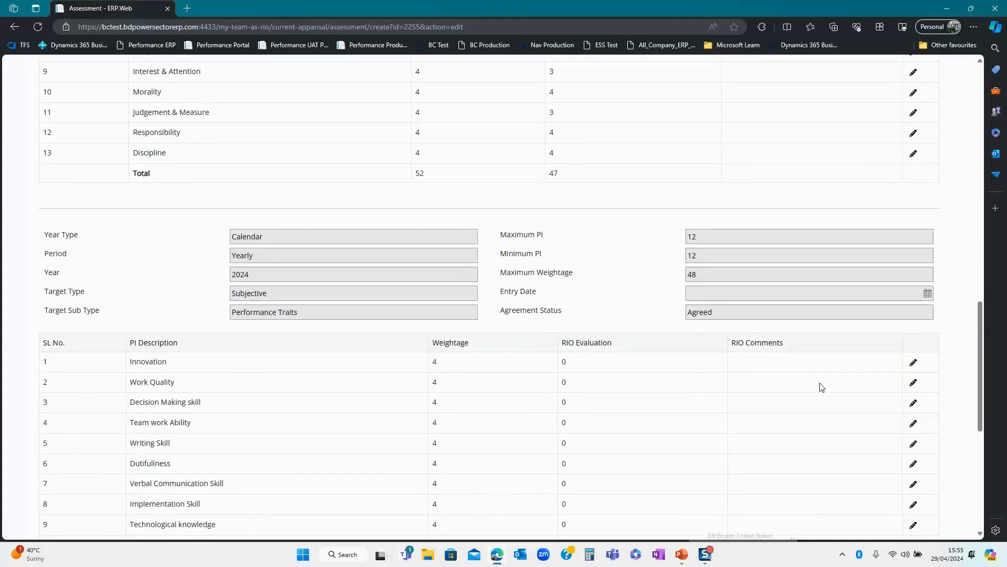
- Enter RIO evaluations for Innovation 3, Work Quality 4 and Decision Making skill 3
{"action": "scroll", "coordinate": [638, 406], "scroll_direction": "down", "scroll_amount": 2}
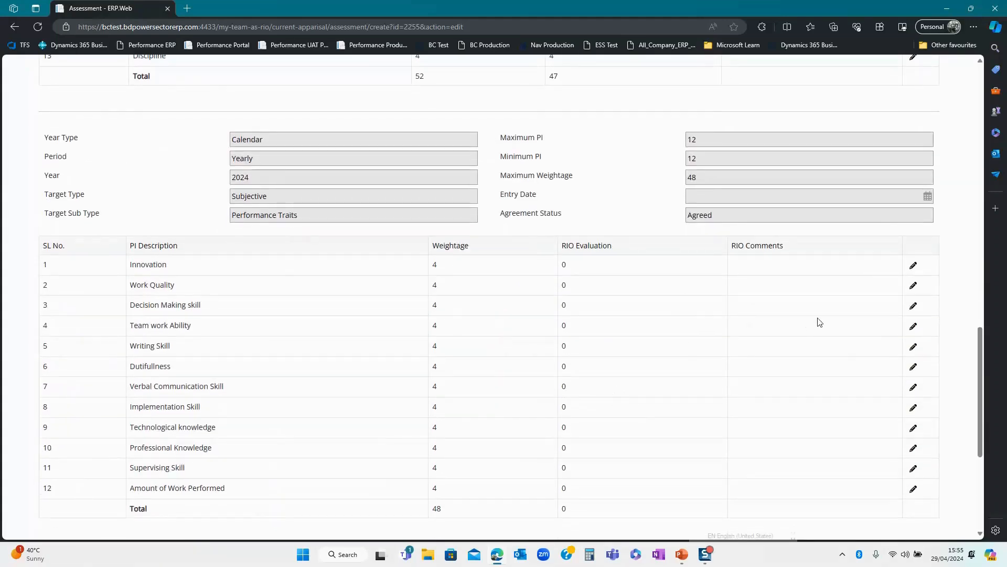
{"action": "left_click", "coordinate": [907, 266]}
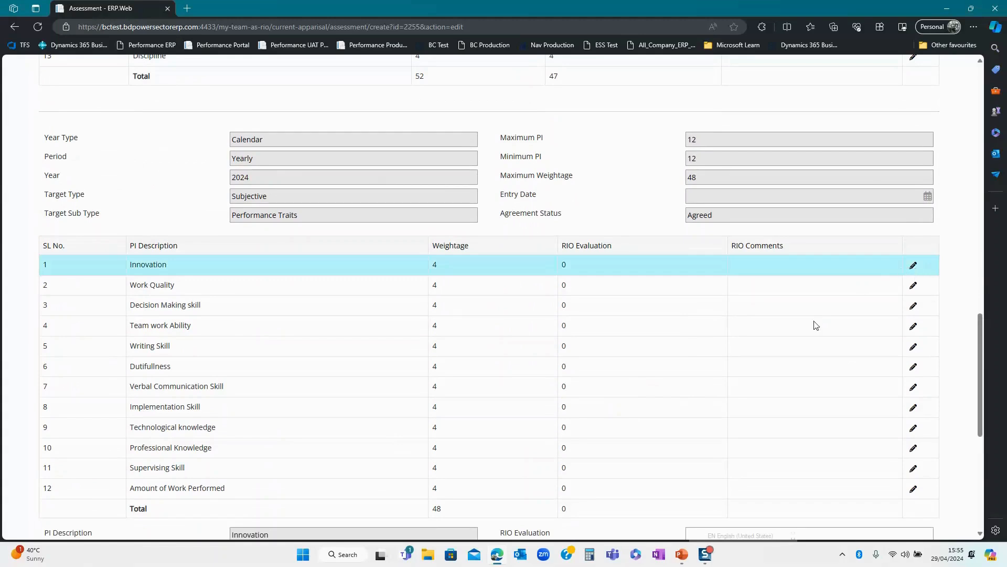
{"action": "scroll", "coordinate": [756, 344], "scroll_direction": "down", "scroll_amount": 2}
{"action": "left_click", "coordinate": [704, 439]}
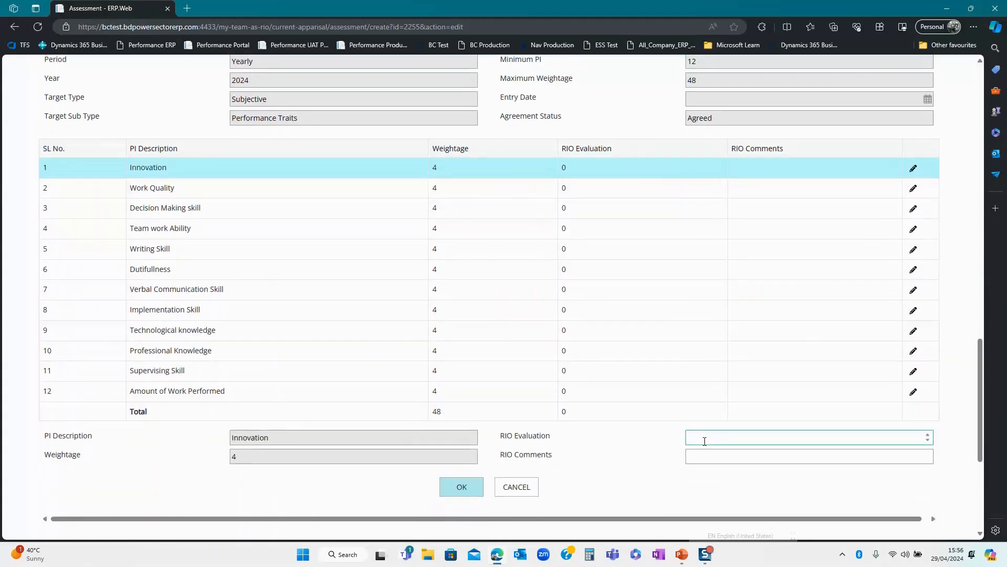
{"action": "left_click", "coordinate": [468, 496]}
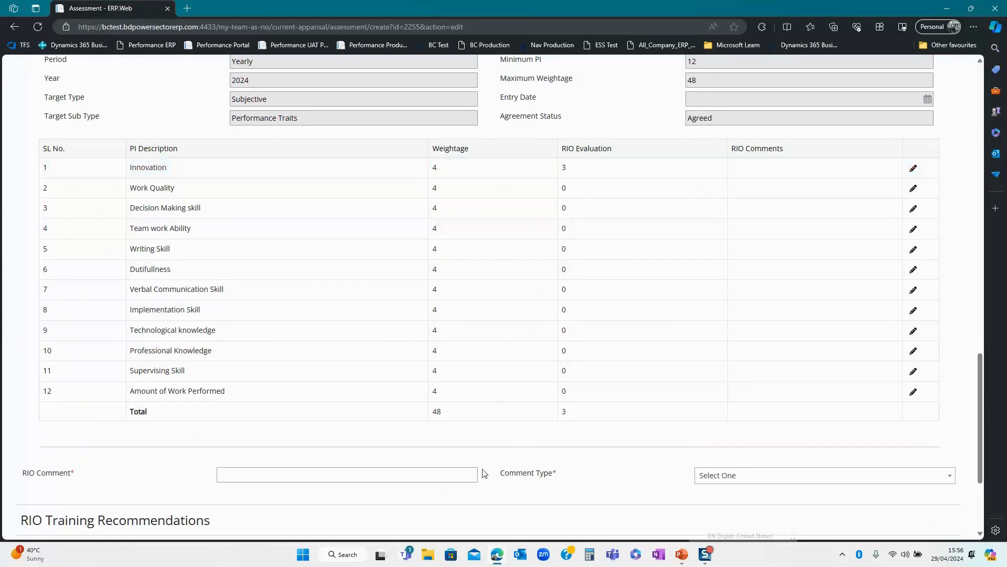
{"action": "left_click", "coordinate": [913, 190]}
{"action": "left_click", "coordinate": [698, 441]}
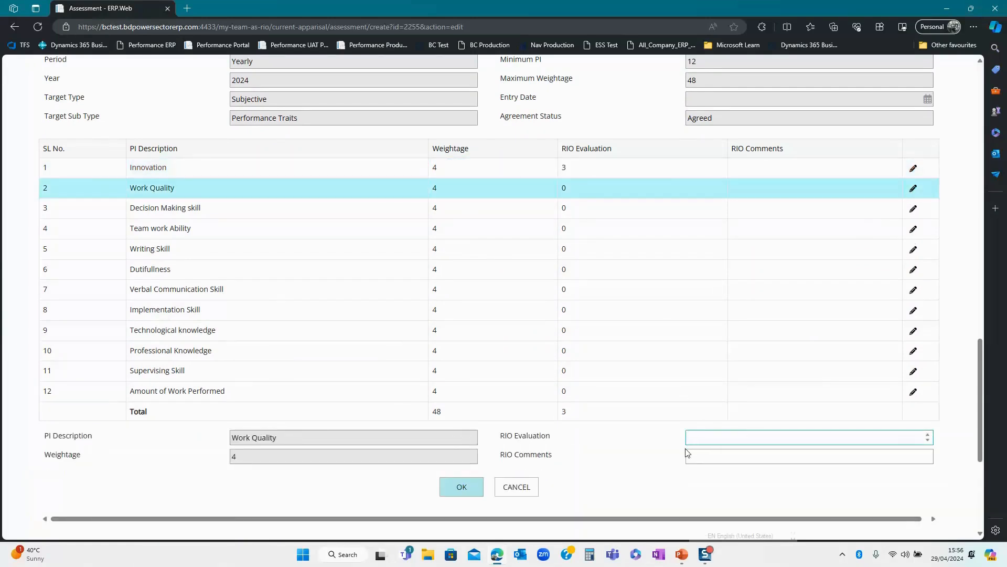
{"action": "type", "text": "4"}
{"action": "left_click", "coordinate": [468, 487]}
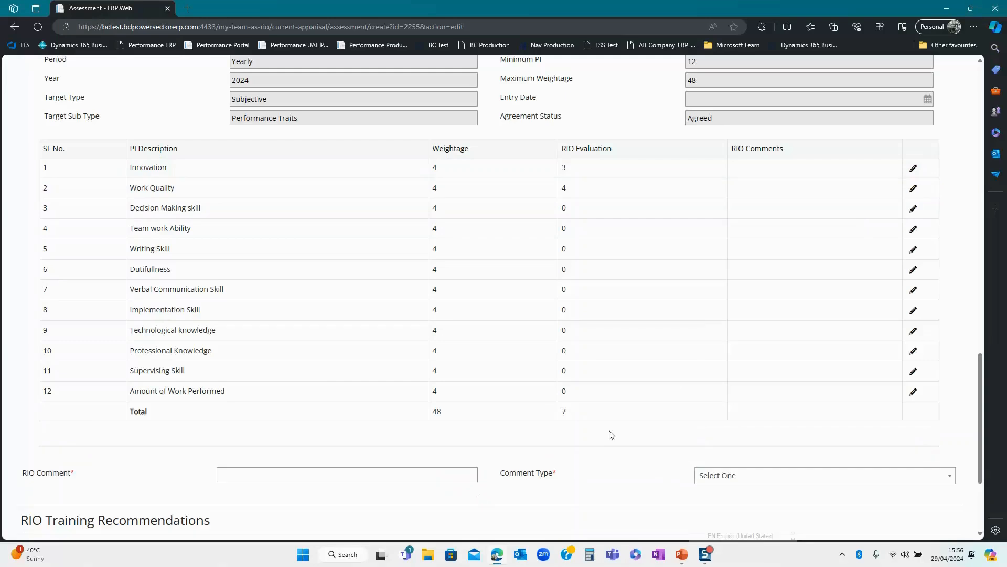
{"action": "left_click", "coordinate": [913, 208]}
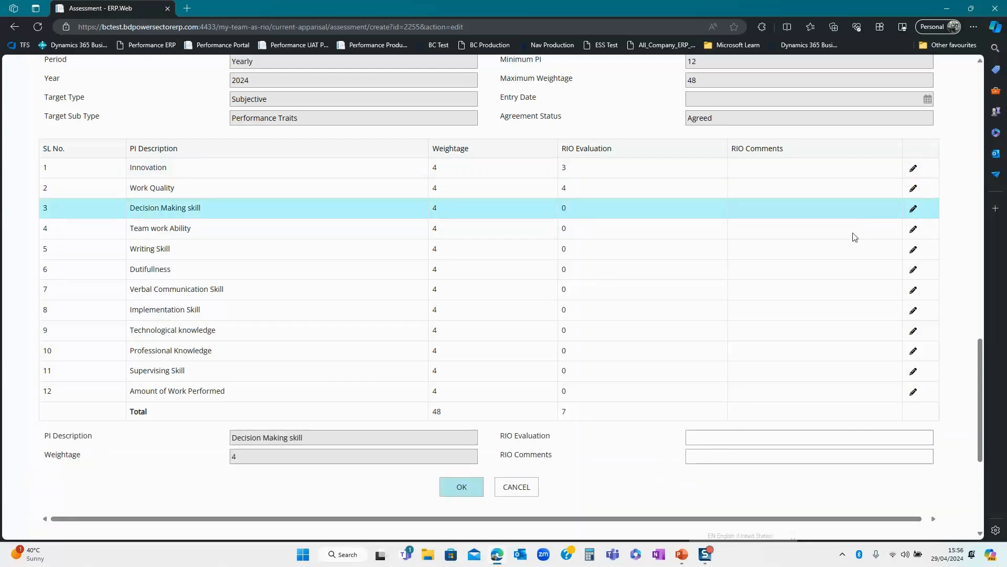
{"action": "left_click", "coordinate": [693, 444]}
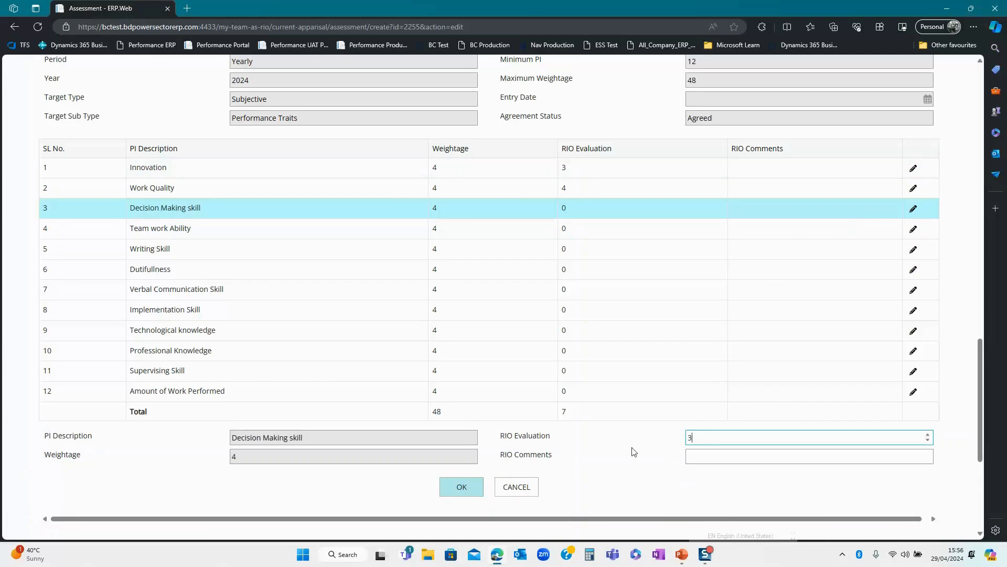
{"action": "left_click", "coordinate": [472, 487]}
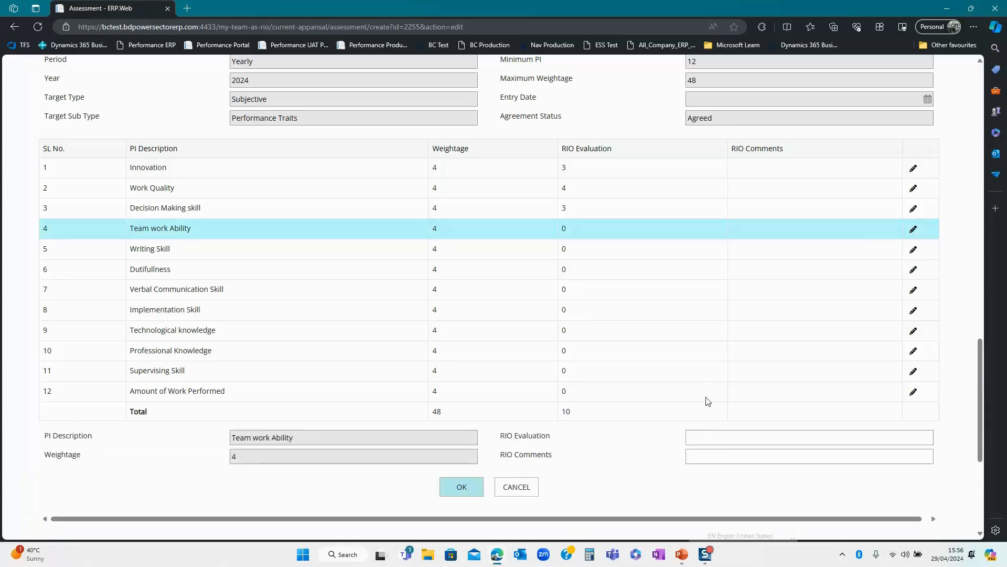
- Enter RIO evaluations for Team work Ability 4, Writing Skill 3 and Dutifullness 4
{"action": "left_click", "coordinate": [697, 440]}
{"action": "type", "text": "4"}
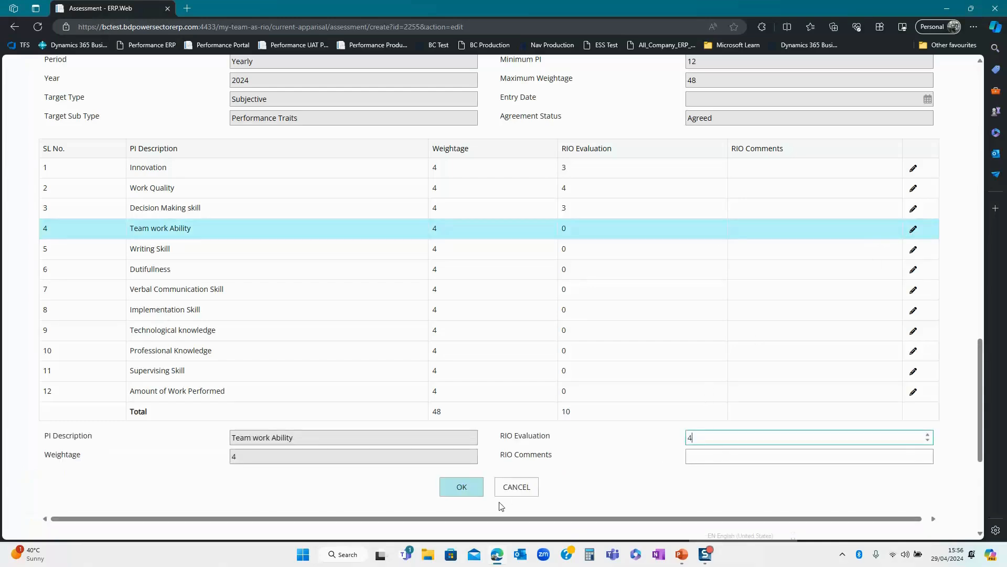
{"action": "left_click", "coordinate": [468, 490]}
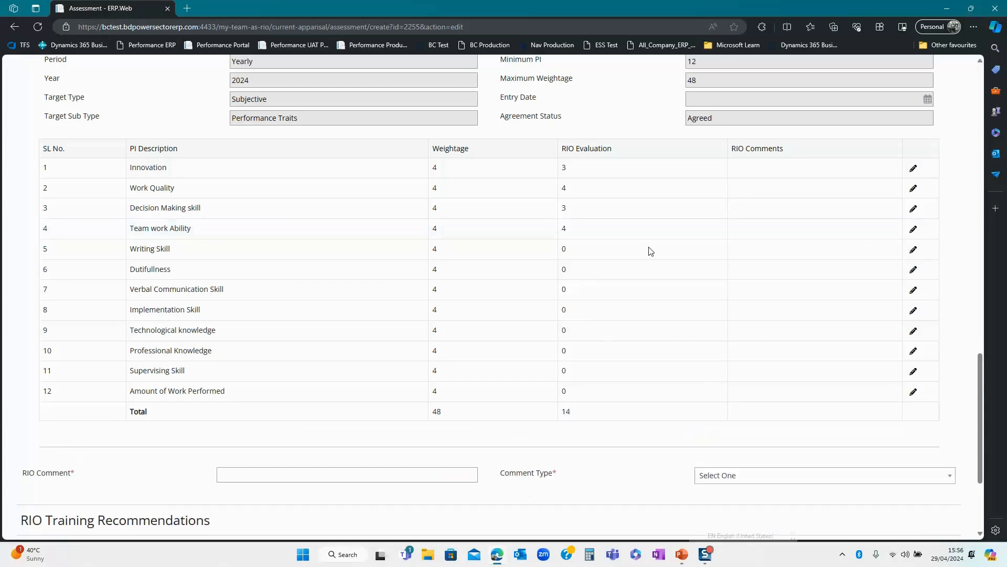
{"action": "left_click", "coordinate": [913, 250]}
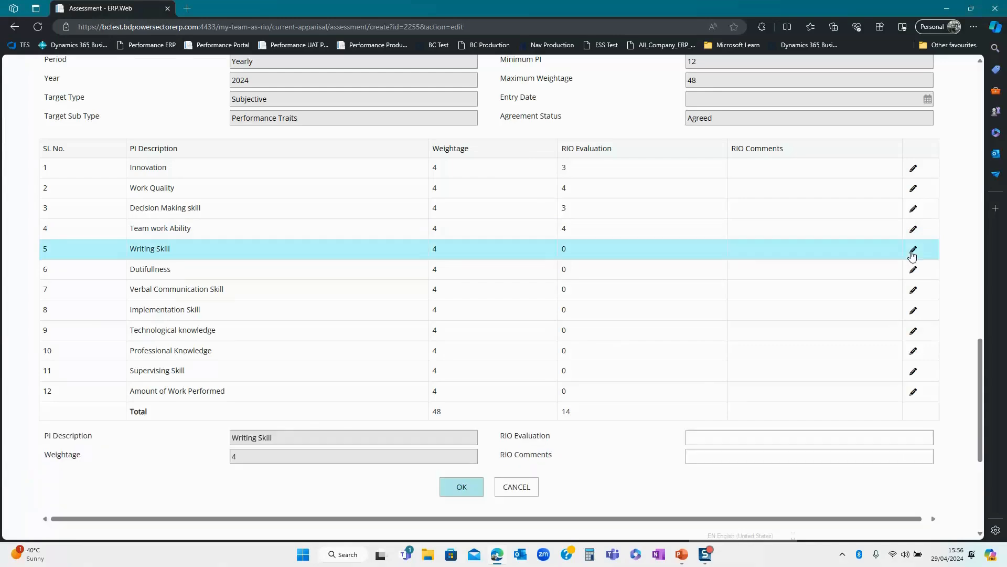
{"action": "left_click", "coordinate": [707, 439]}
{"action": "type", "text": "3"}
{"action": "left_click", "coordinate": [461, 487]}
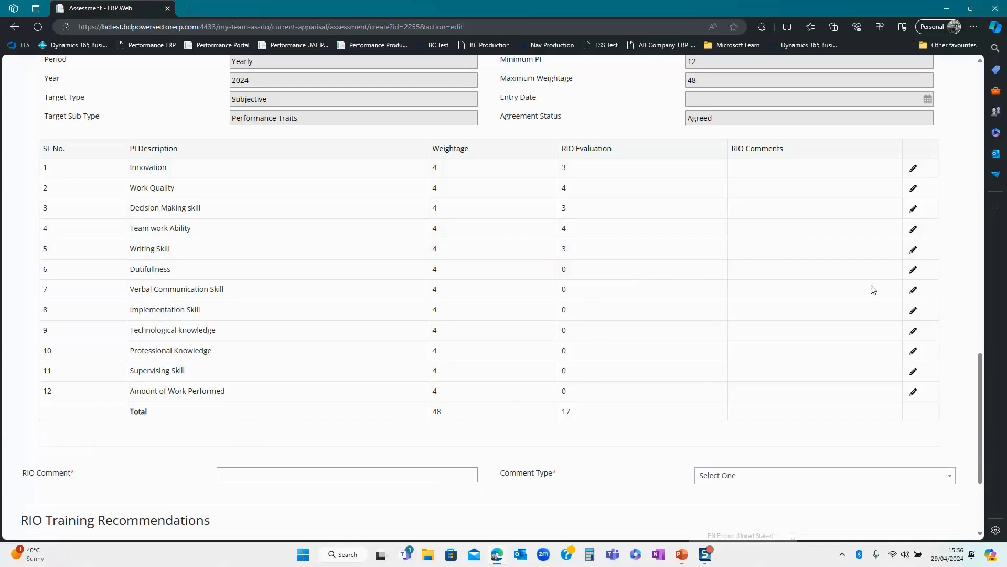
{"action": "left_click", "coordinate": [913, 272]}
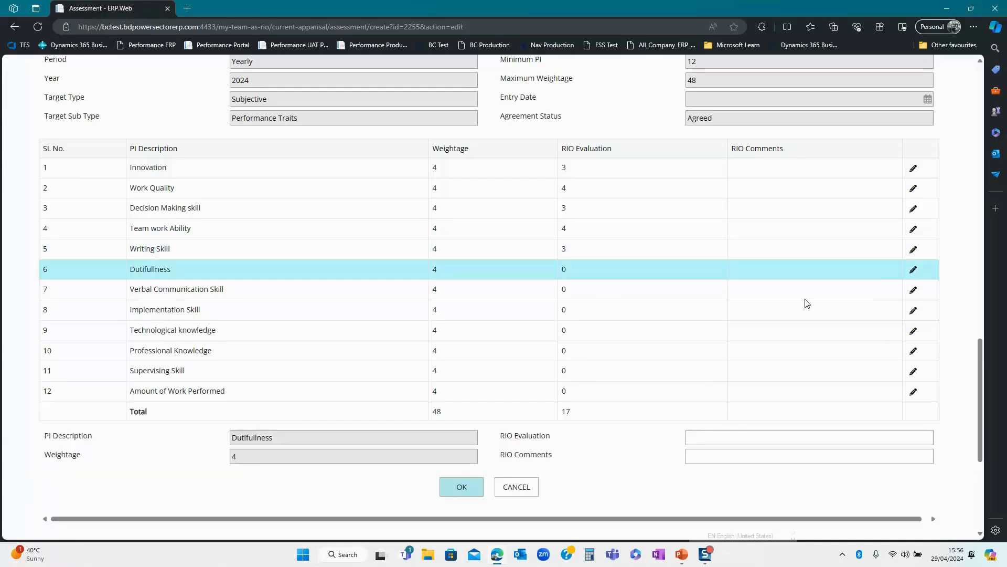
{"action": "left_click", "coordinate": [698, 438]}
{"action": "type", "text": "4"}
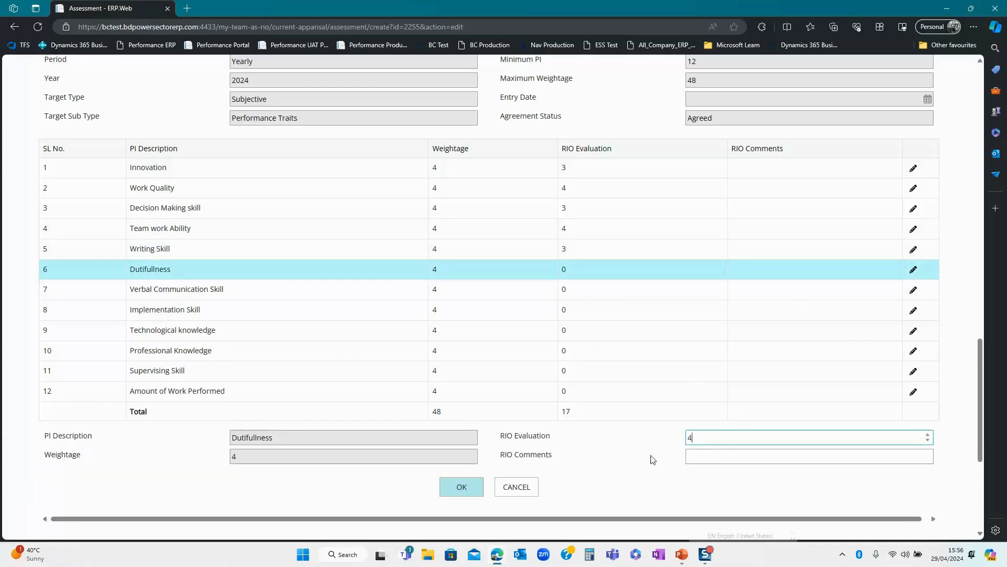
{"action": "left_click", "coordinate": [462, 494]}
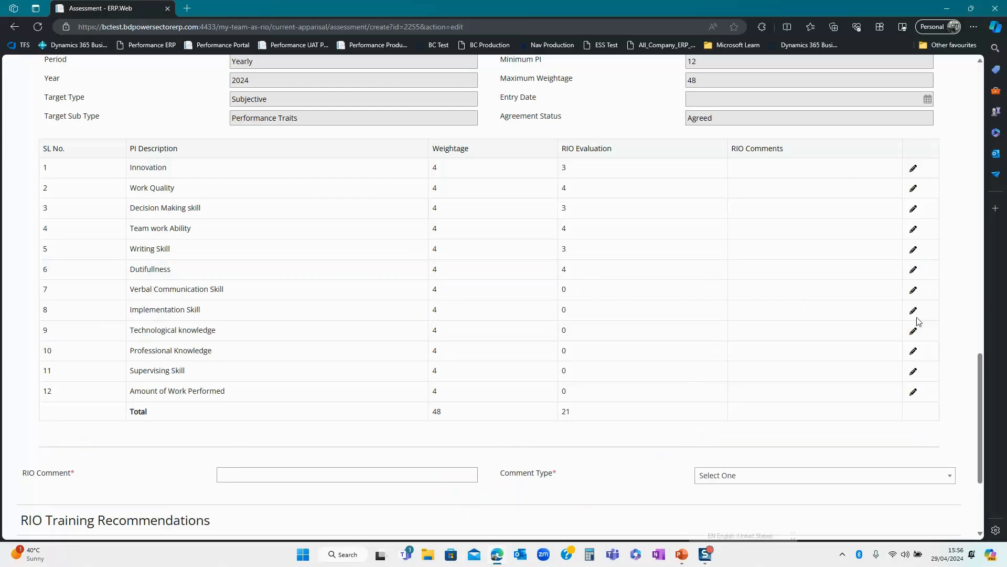
- Rate Verbal Communication Skill 4, Implementation Skill 4 and Technological knowledge 2 as RIO
{"action": "left_click", "coordinate": [913, 290]}
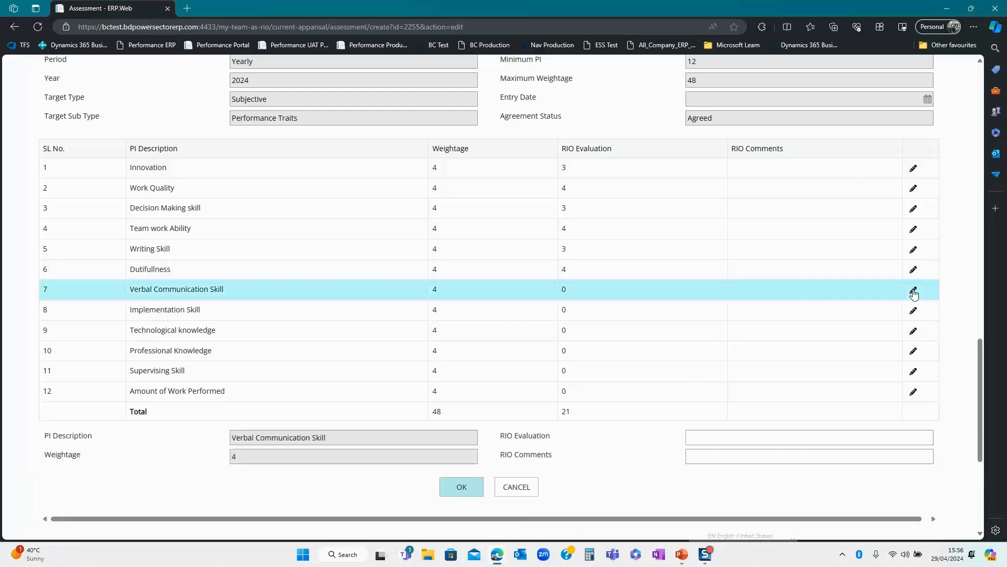
{"action": "left_click", "coordinate": [706, 437]}
{"action": "type", "text": "4"}
{"action": "left_click", "coordinate": [455, 489]}
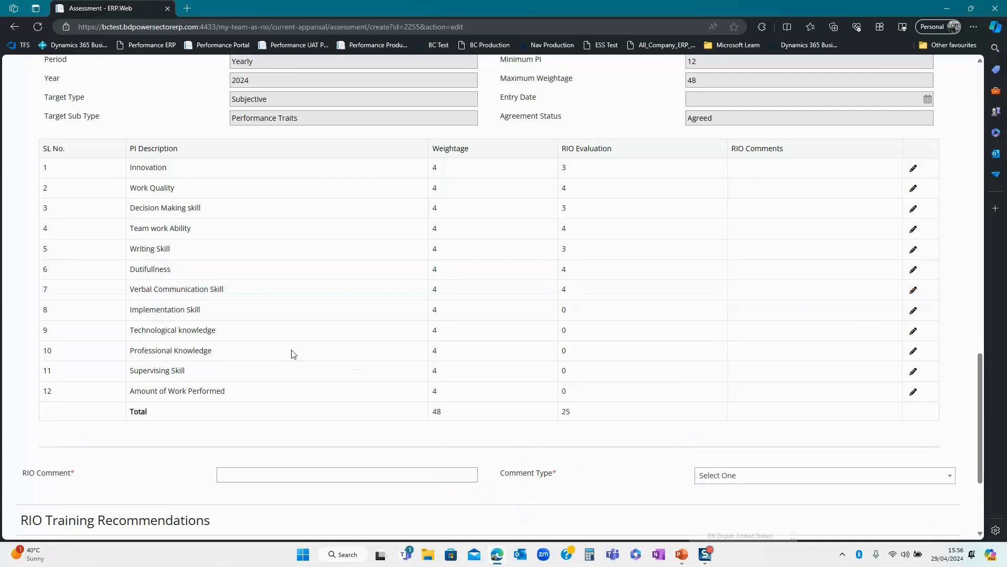
{"action": "left_click", "coordinate": [911, 311]}
{"action": "left_click", "coordinate": [692, 437]}
{"action": "type", "text": "4"}
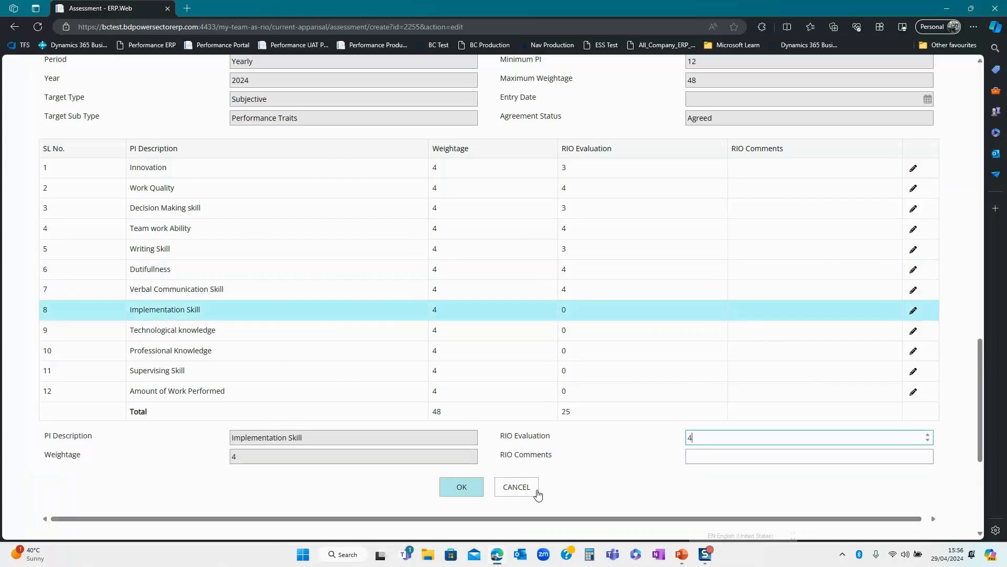
{"action": "left_click", "coordinate": [464, 495]}
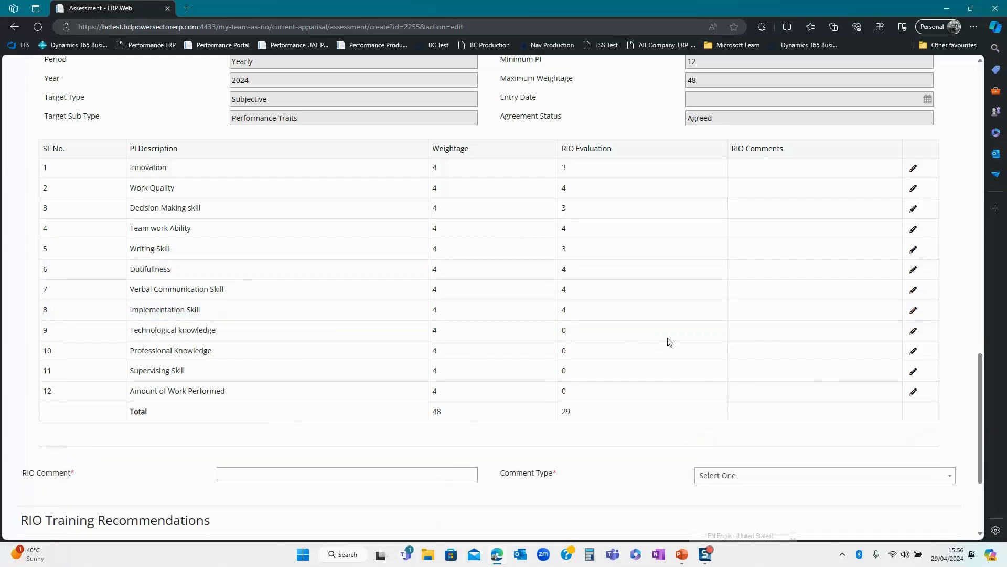
{"action": "left_click", "coordinate": [914, 331]}
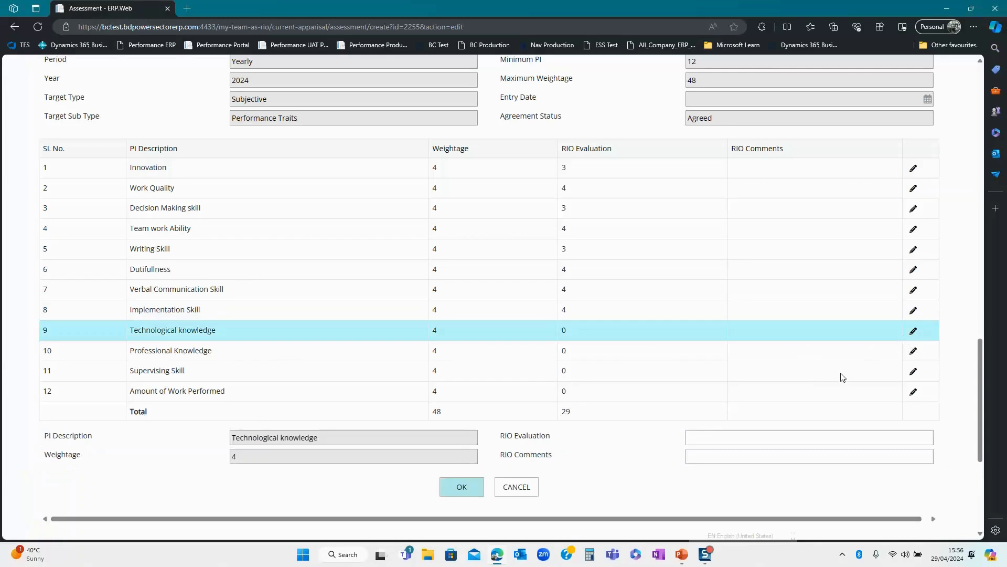
{"action": "left_click", "coordinate": [702, 437]}
{"action": "type", "text": "2"}
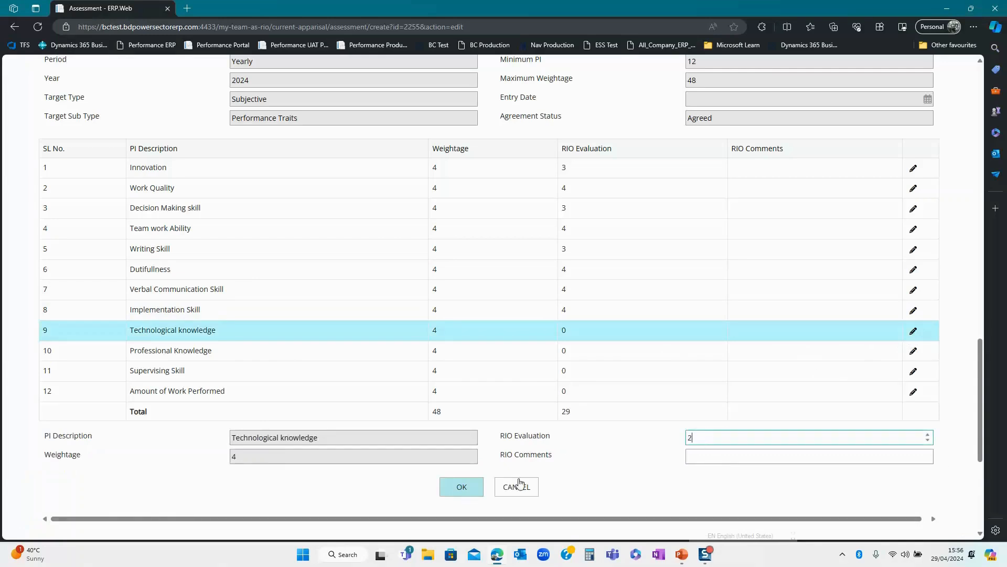
{"action": "left_click", "coordinate": [461, 487]}
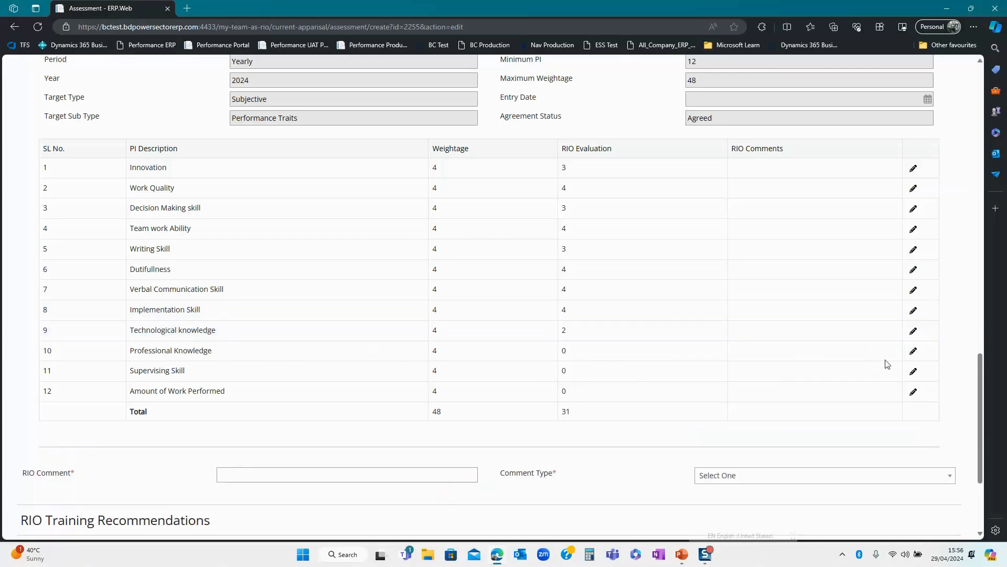
- Rate Professional Knowledge 2, Supervising Skill 3 and Amount of Work Performed 4 as RIO
{"action": "left_click", "coordinate": [914, 351]}
{"action": "left_click", "coordinate": [708, 437]}
{"action": "type", "text": "2"}
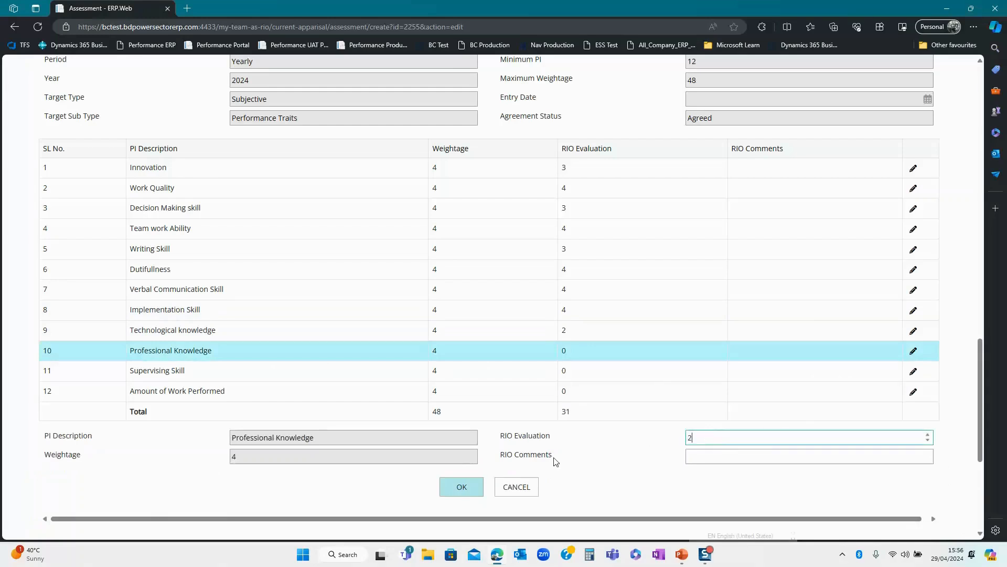
{"action": "left_click", "coordinate": [450, 487]}
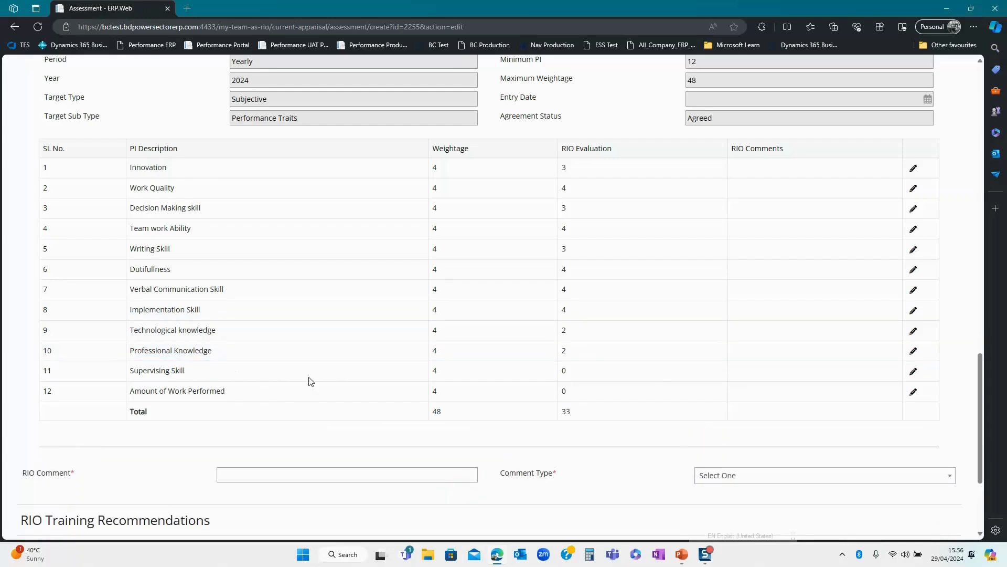
{"action": "left_click", "coordinate": [913, 371]}
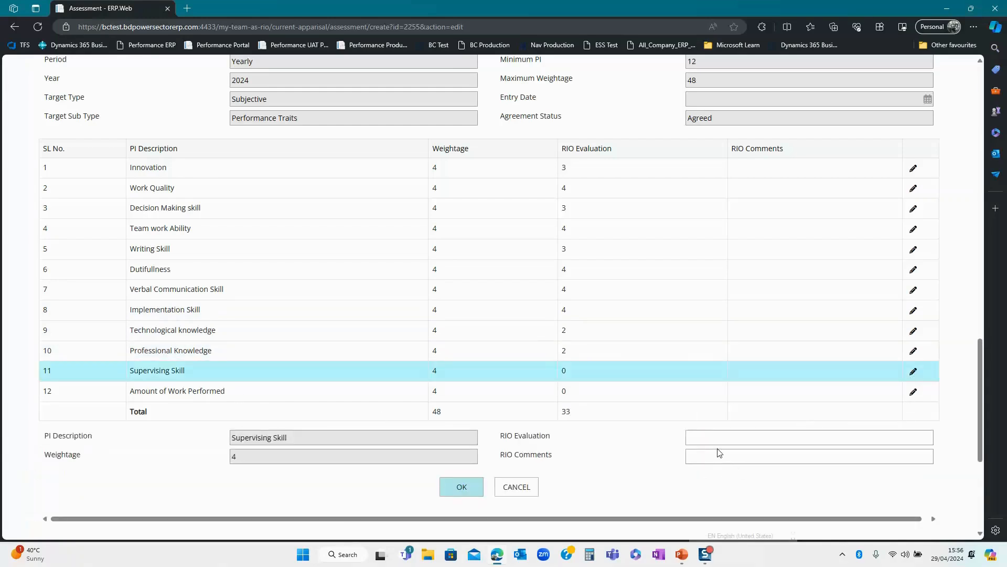
{"action": "left_click", "coordinate": [698, 437]}
{"action": "type", "text": "3"}
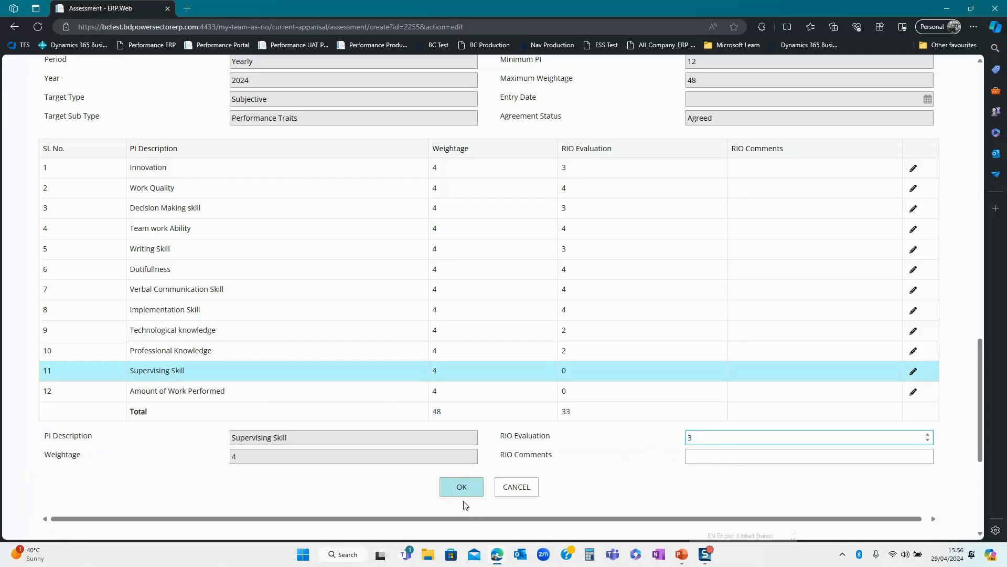
{"action": "left_click", "coordinate": [463, 493]}
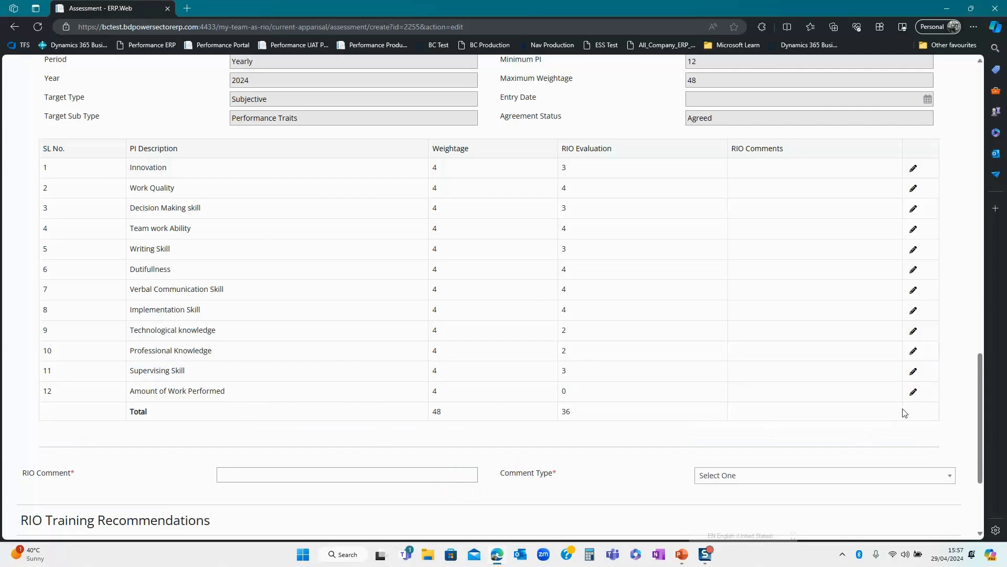
{"action": "left_click", "coordinate": [913, 391]}
{"action": "left_click", "coordinate": [719, 440]}
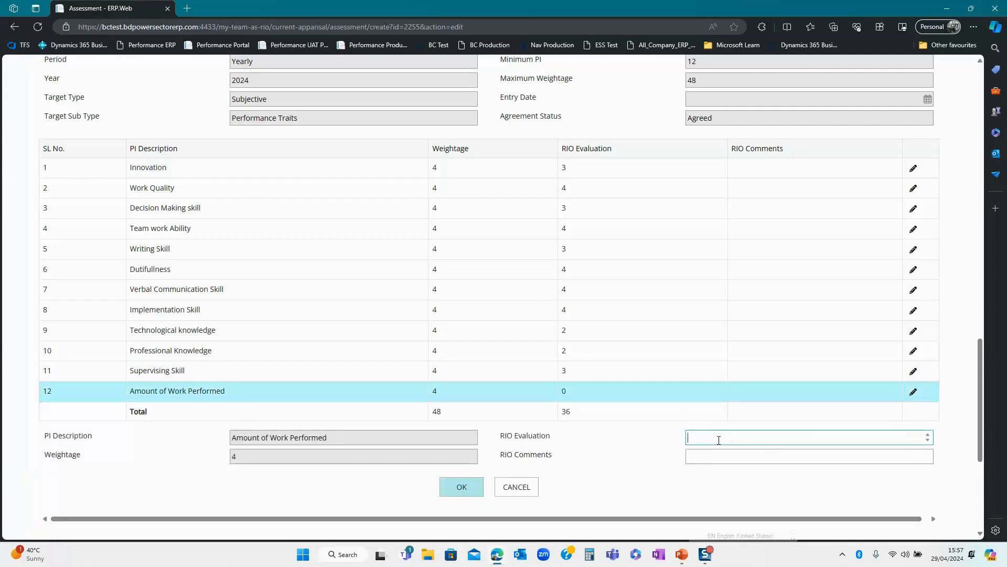
{"action": "type", "text": "4"}
{"action": "left_click", "coordinate": [463, 488]}
- Enter the RIO comment 'Test' with comment type Good
{"action": "scroll", "coordinate": [614, 354], "scroll_direction": "down", "scroll_amount": 2}
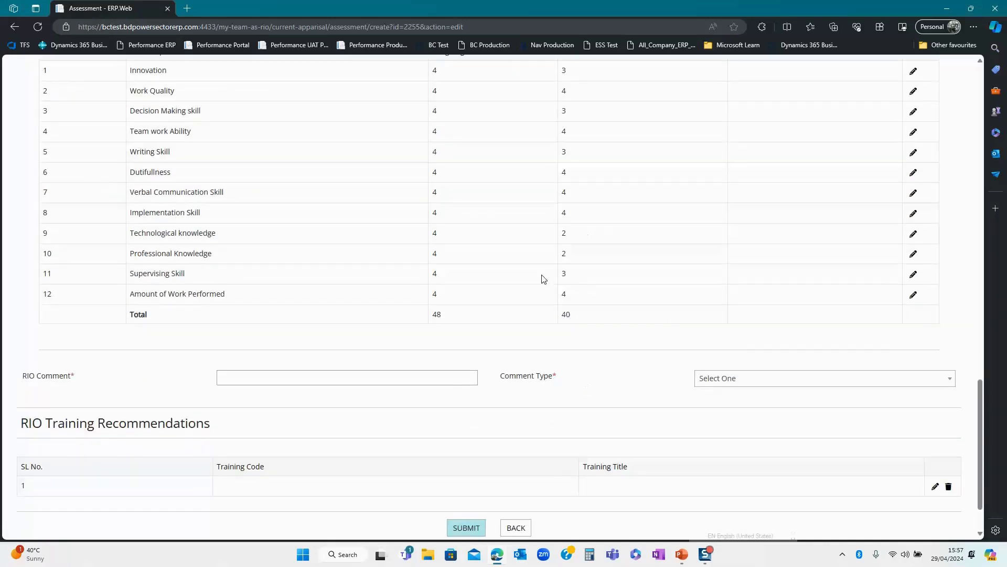
{"action": "left_click", "coordinate": [350, 378]}
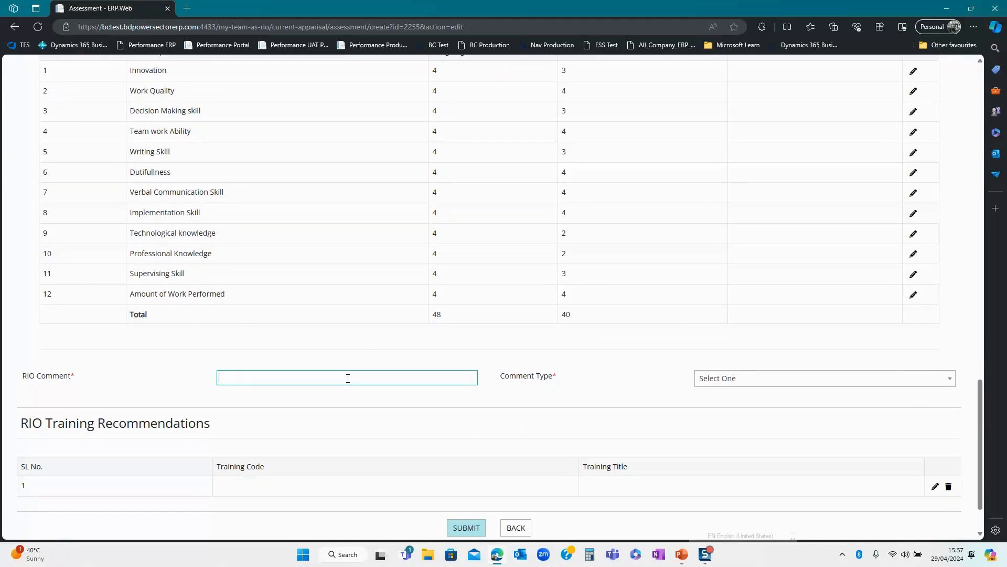
{"action": "type", "text": "Test"}
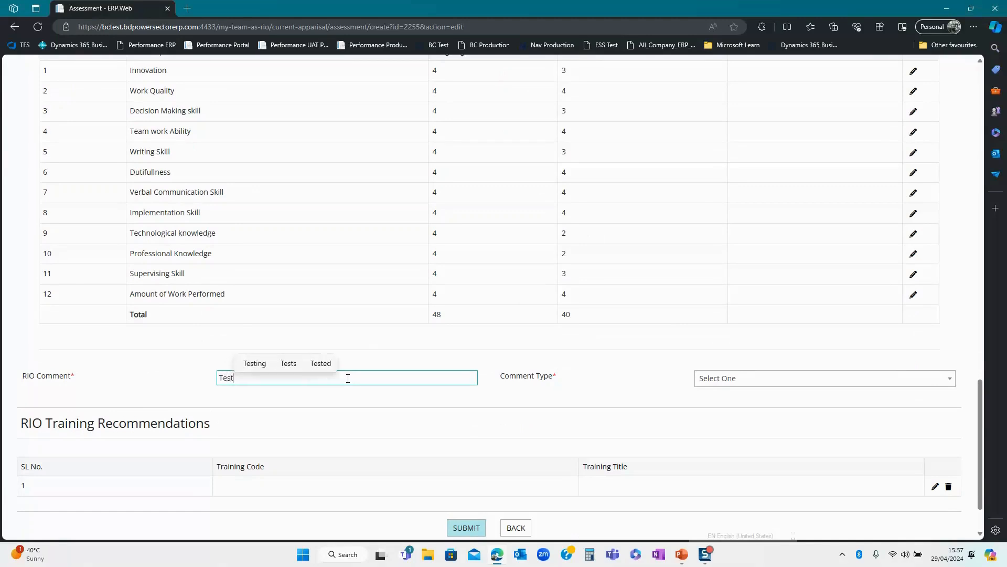
{"action": "left_click", "coordinate": [735, 380]}
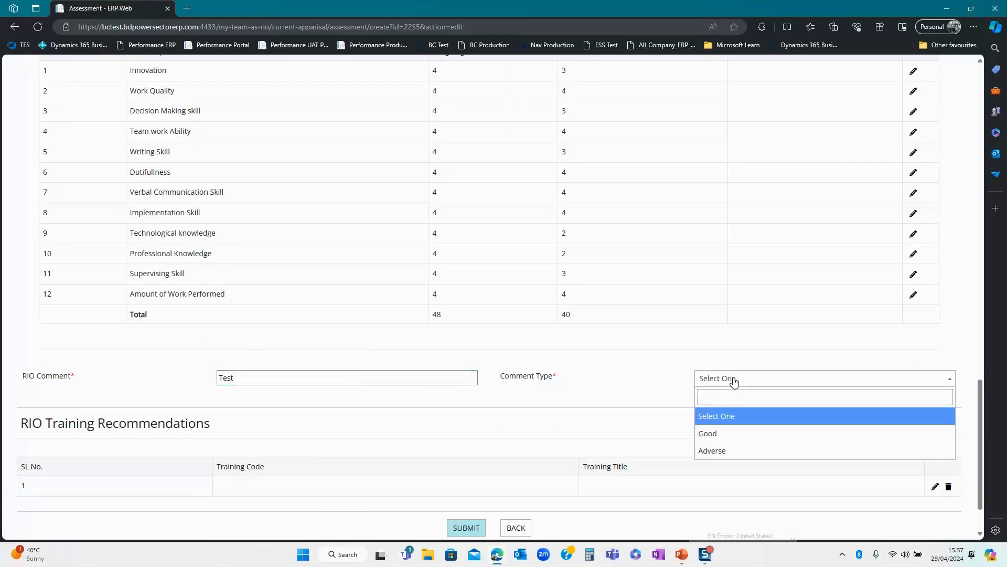
{"action": "left_click", "coordinate": [714, 434]}
- Recommend the 001 ERP Training course and submit the RIO appraisal
{"action": "scroll", "coordinate": [402, 447], "scroll_direction": "down", "scroll_amount": 1}
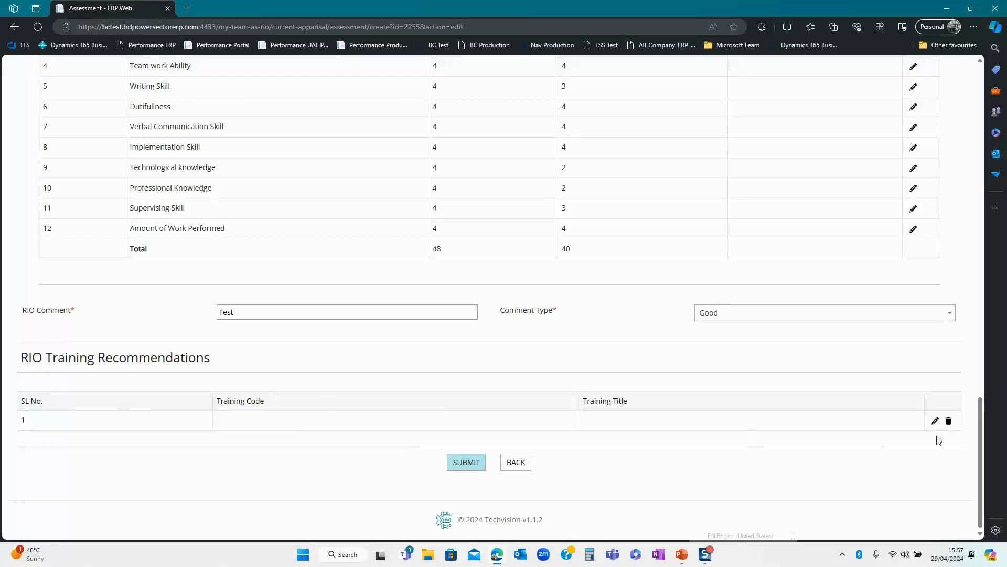
{"action": "left_click", "coordinate": [935, 420]}
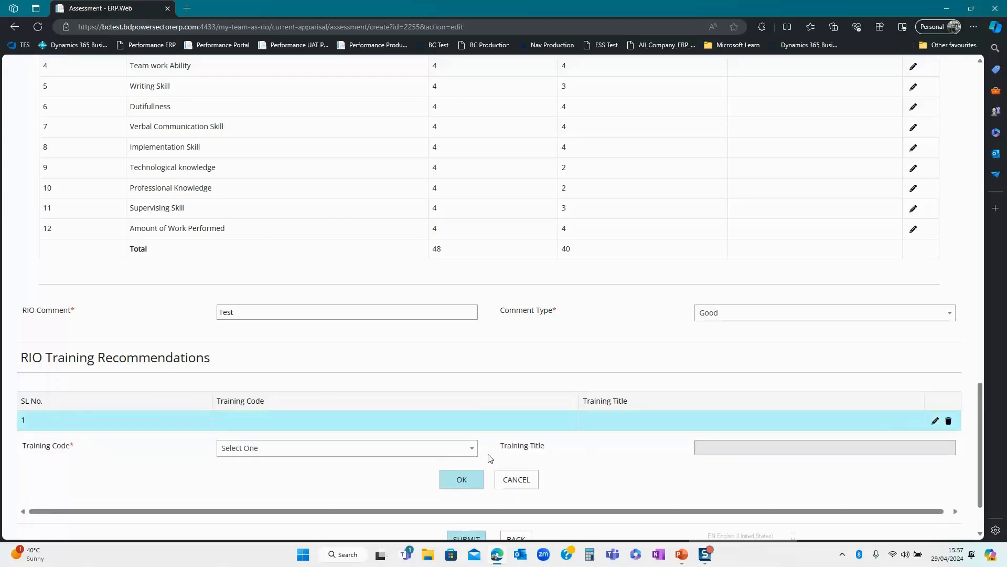
{"action": "left_click", "coordinate": [426, 456]}
{"action": "left_click", "coordinate": [301, 363]}
{"action": "scroll", "coordinate": [674, 472], "scroll_direction": "down", "scroll_amount": 2}
{"action": "left_click", "coordinate": [447, 408]}
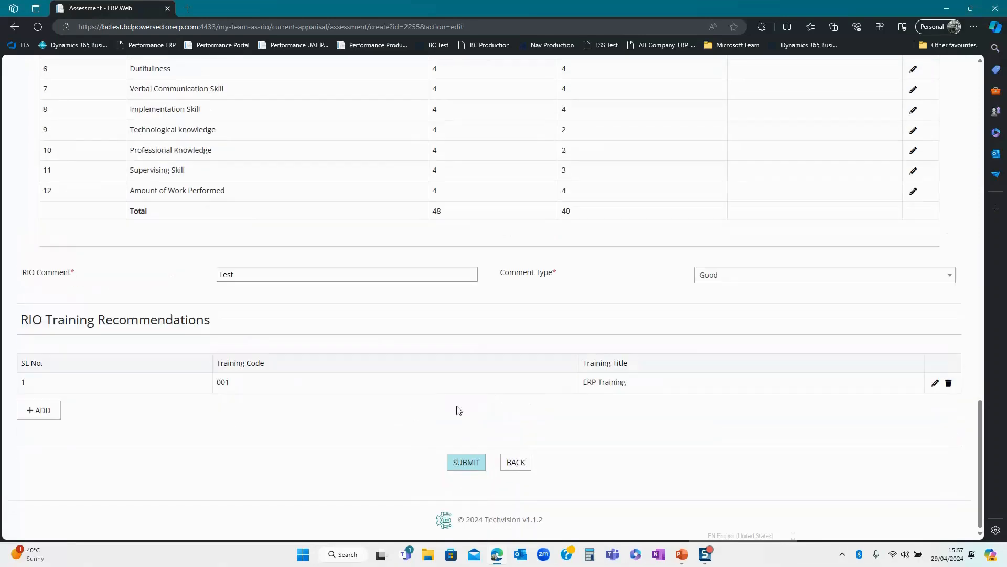
{"action": "left_click", "coordinate": [466, 468]}
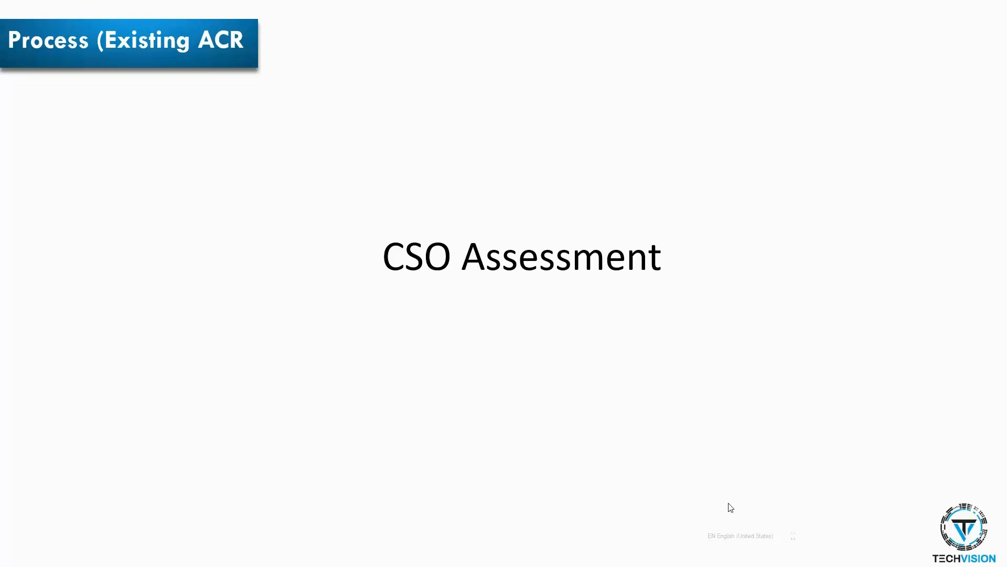
- Switch to the ERP browser window and log in, clearing the saved user name suggestions
{"action": "key", "text": "alt+Tab"}
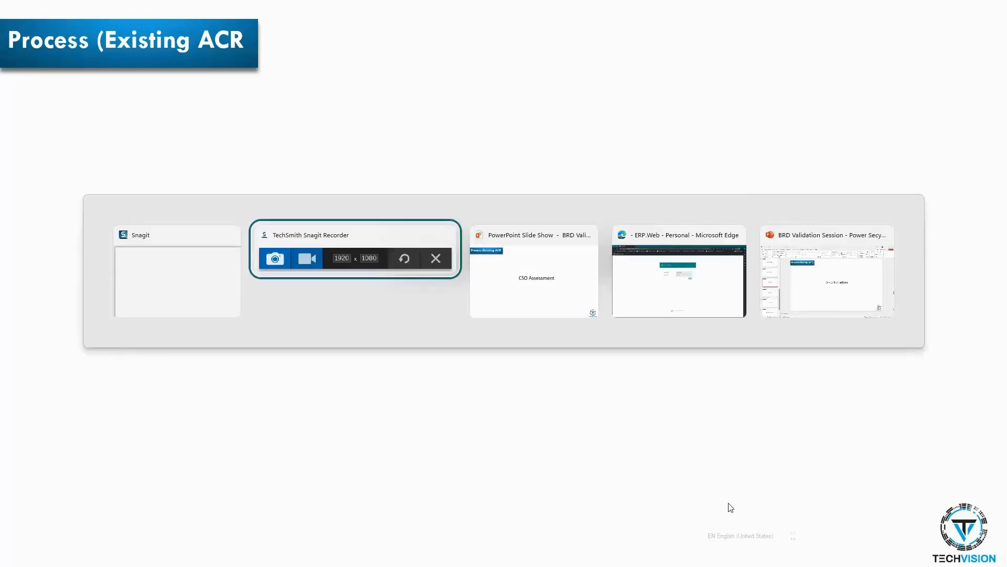
{"action": "key", "text": "alt+Tab"}
{"action": "key", "text": "alt+Tab"}
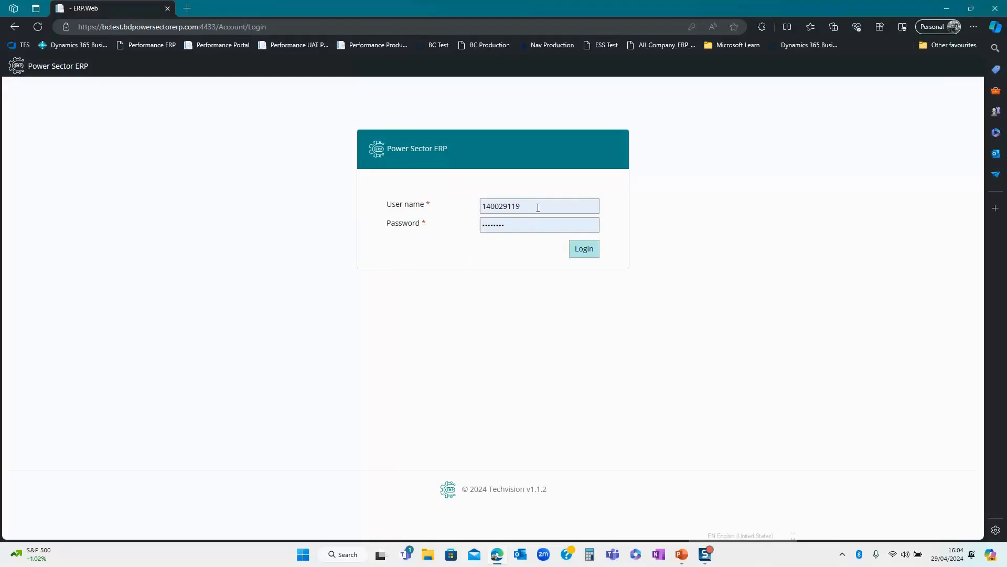
{"action": "left_click_drag", "start_coordinate": [537, 208], "coordinate": [458, 214]}
{"action": "left_click", "coordinate": [411, 295]}
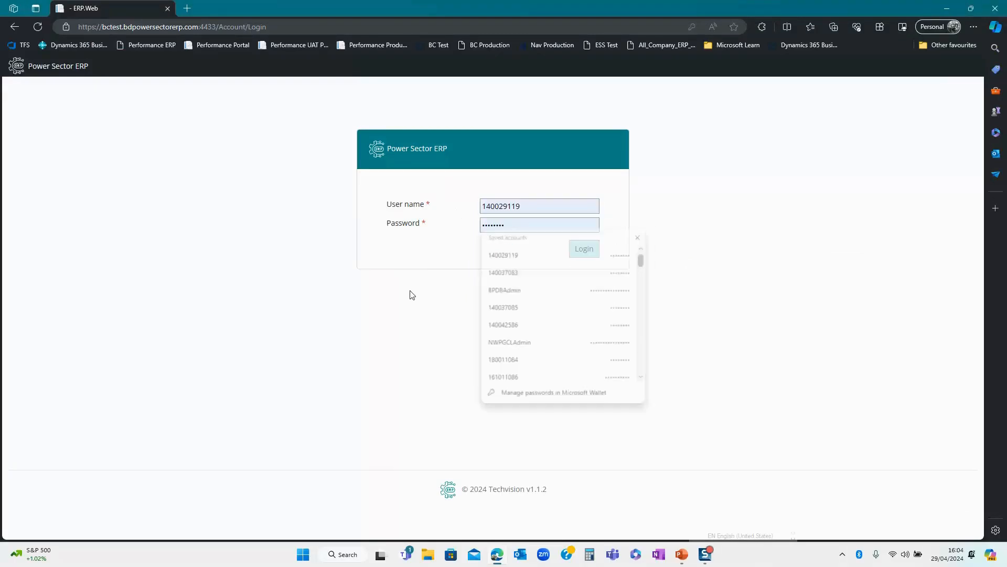
{"action": "left_click", "coordinate": [594, 254]}
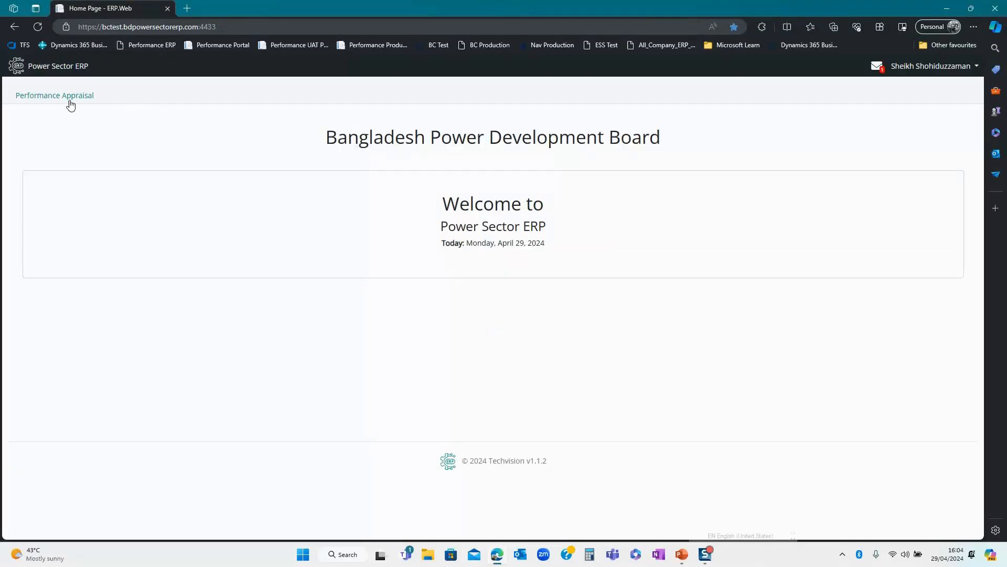
{"action": "left_click", "coordinate": [68, 99]}
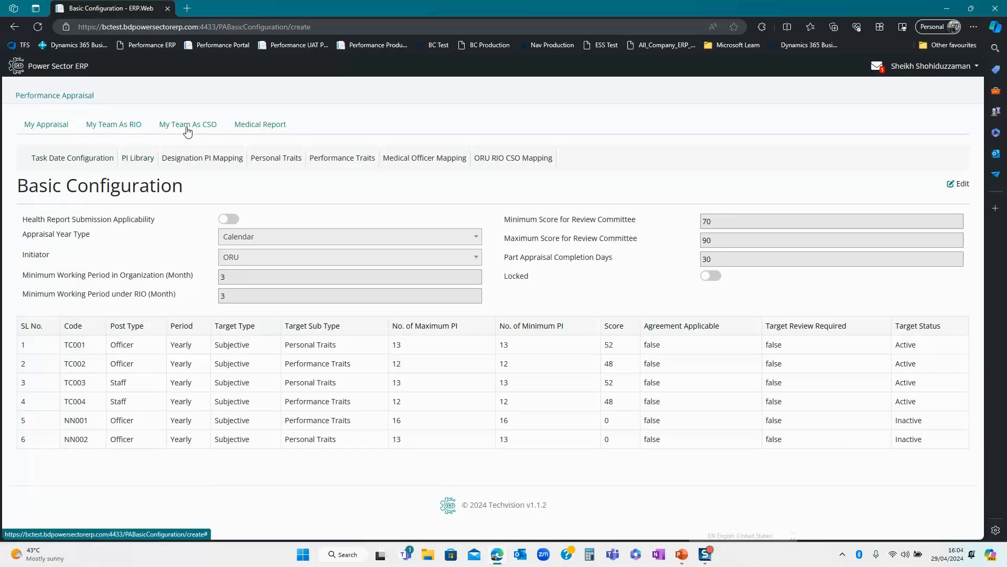
- Under My Team As CSO, open the 2024 Sub-Assistant Engineer appraisal for editing
{"action": "left_click", "coordinate": [187, 128]}
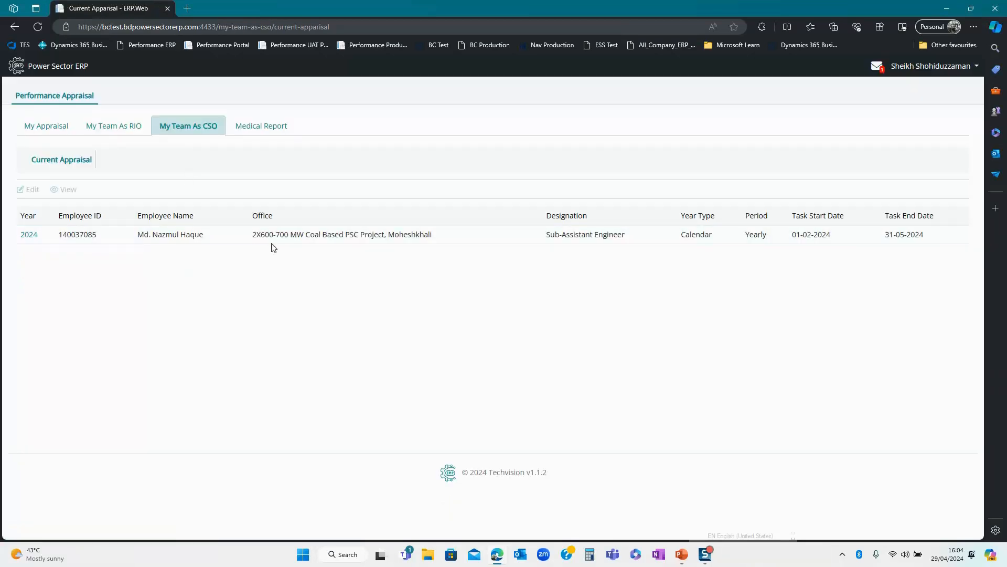
{"action": "left_click", "coordinate": [259, 233]}
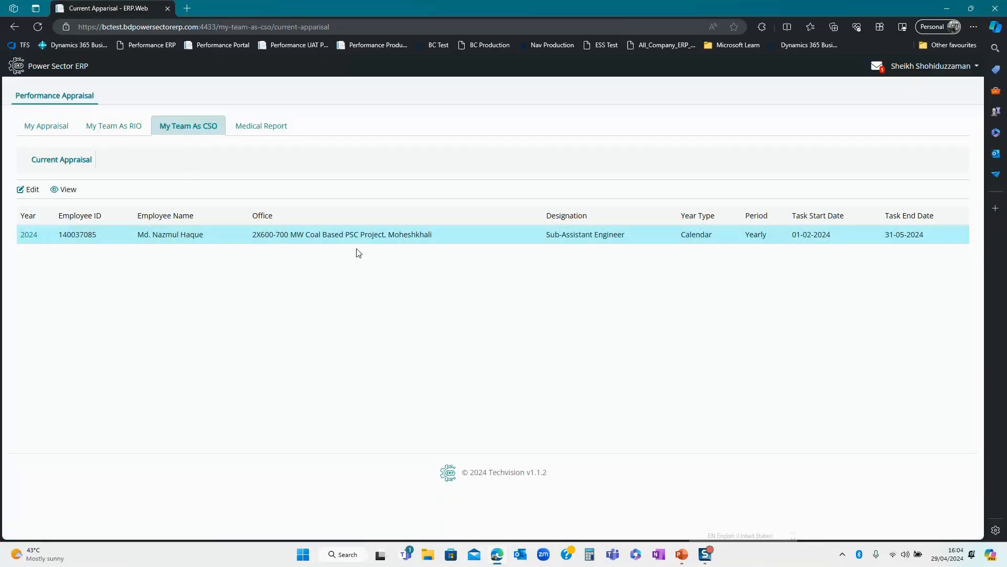
{"action": "left_click", "coordinate": [23, 190]}
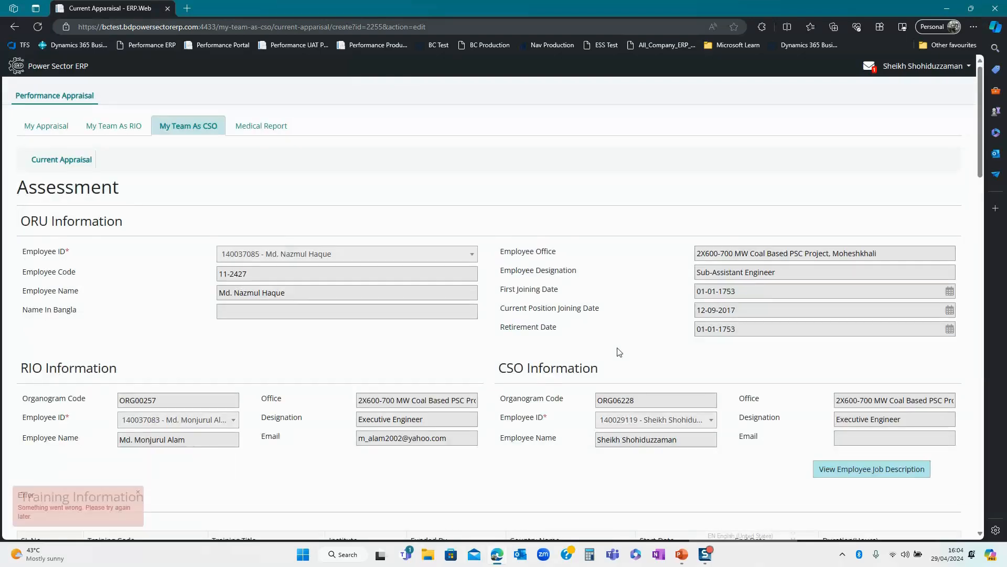
- Enter CSO evaluations of 4 for Following Instruction and 3 for Reliability
{"action": "scroll", "coordinate": [623, 353], "scroll_direction": "down", "scroll_amount": 10}
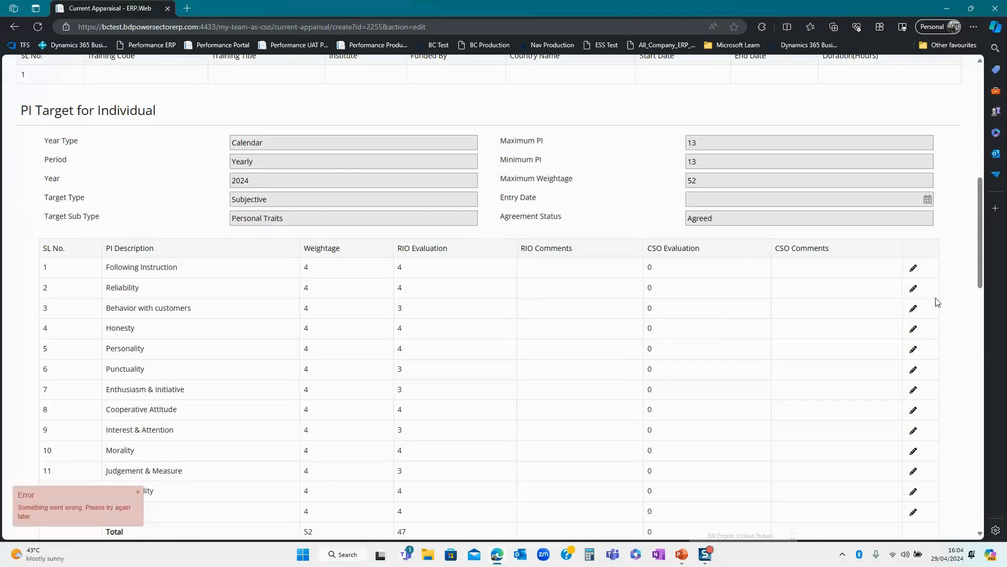
{"action": "scroll", "coordinate": [925, 283], "scroll_direction": "down", "scroll_amount": 4}
{"action": "scroll", "coordinate": [920, 133], "scroll_direction": "up", "scroll_amount": 2}
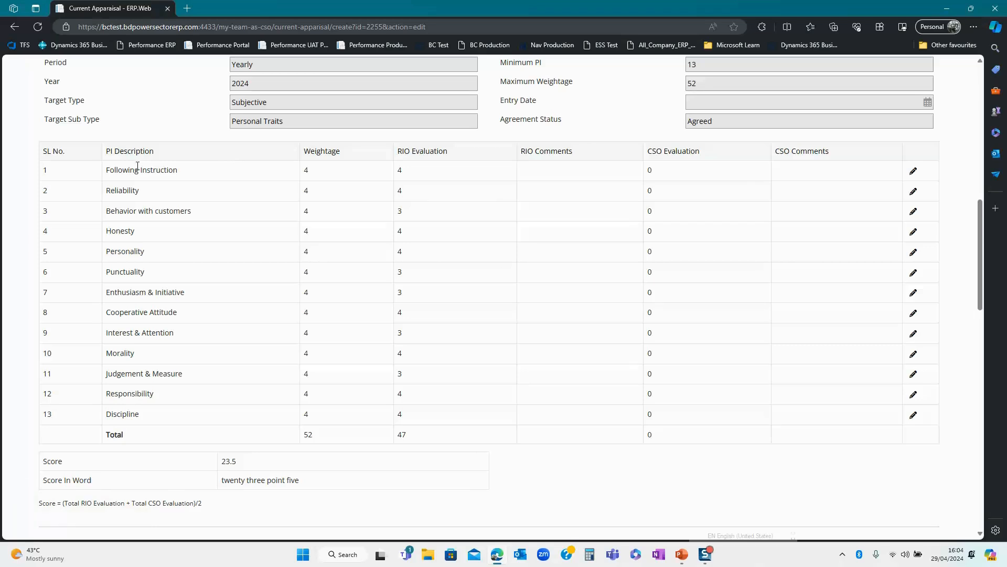
{"action": "left_click", "coordinate": [912, 175]}
{"action": "scroll", "coordinate": [778, 333], "scroll_direction": "down", "scroll_amount": 2}
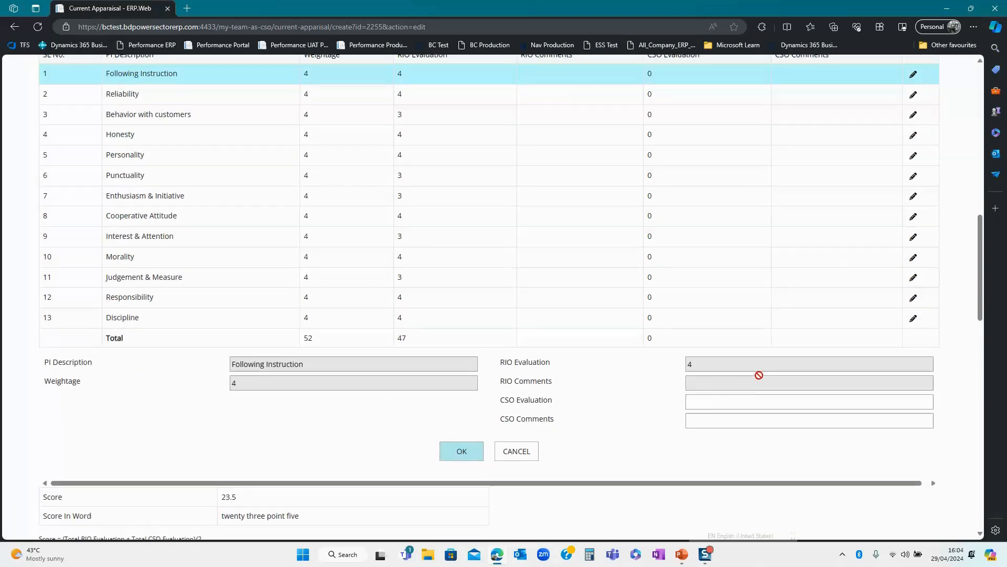
{"action": "left_click", "coordinate": [701, 402]}
{"action": "type", "text": "4"}
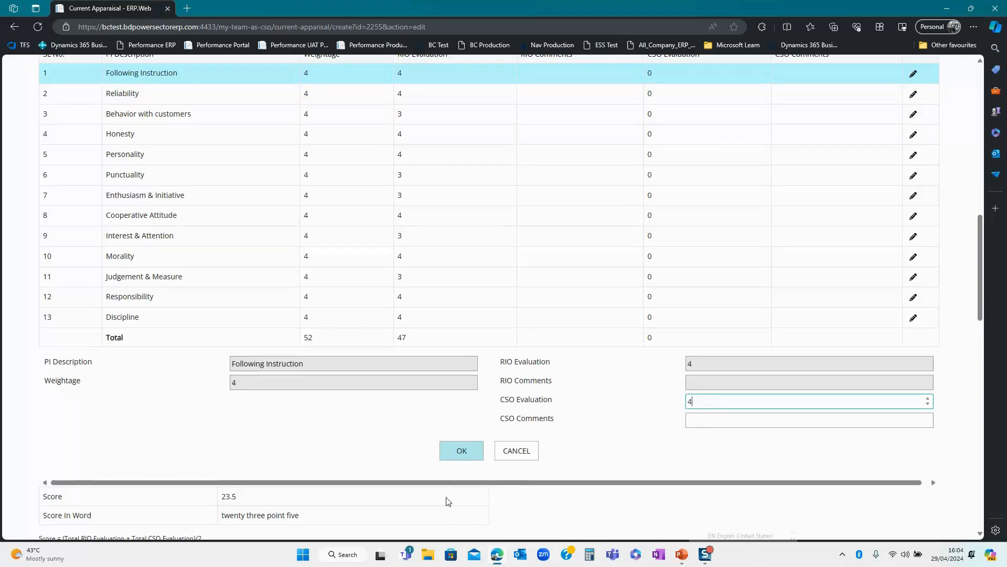
{"action": "left_click", "coordinate": [462, 452]}
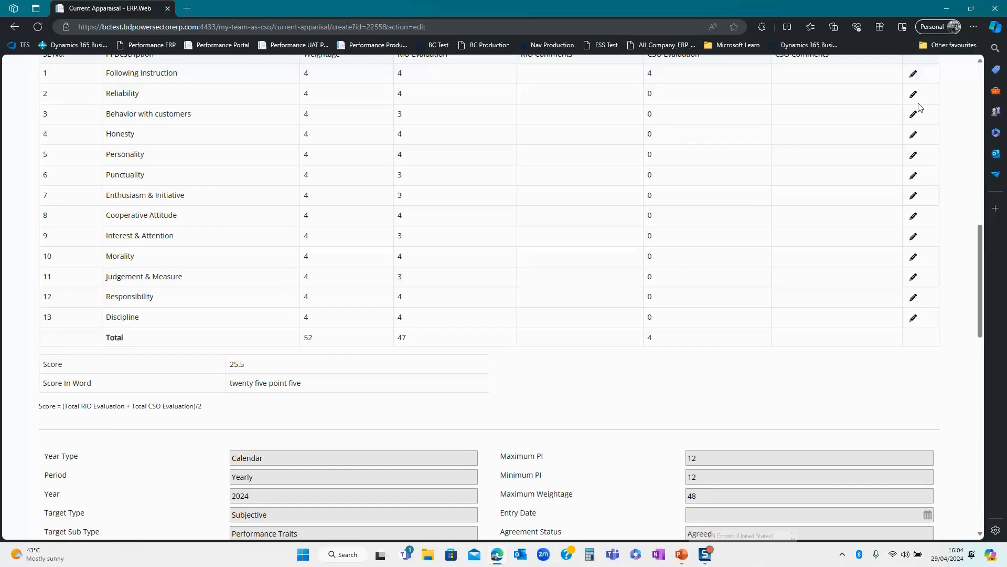
{"action": "scroll", "coordinate": [918, 158], "scroll_direction": "up", "scroll_amount": 2}
{"action": "left_click", "coordinate": [913, 192]}
{"action": "scroll", "coordinate": [839, 252], "scroll_direction": "down", "scroll_amount": 4}
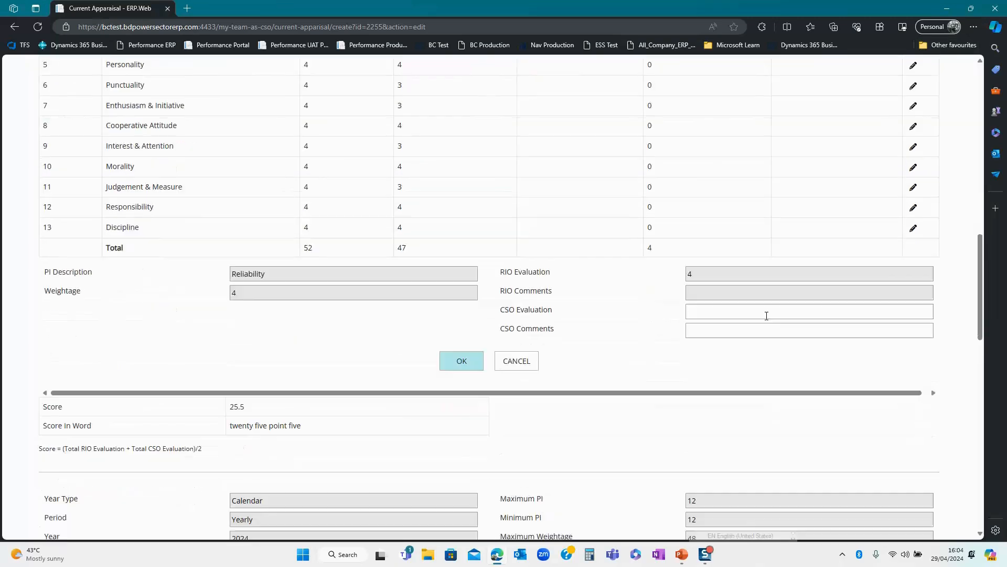
{"action": "left_click", "coordinate": [705, 310]}
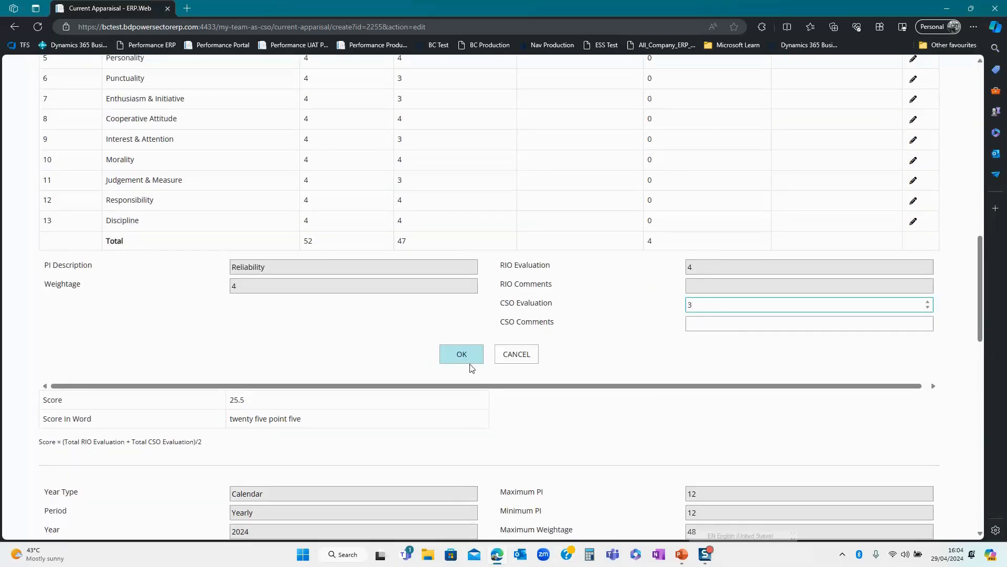
{"action": "left_click", "coordinate": [456, 355]}
- Enter CSO evaluations of 3 for Behavior with customers and 4 for Honesty
{"action": "scroll", "coordinate": [620, 326], "scroll_direction": "up", "scroll_amount": 2}
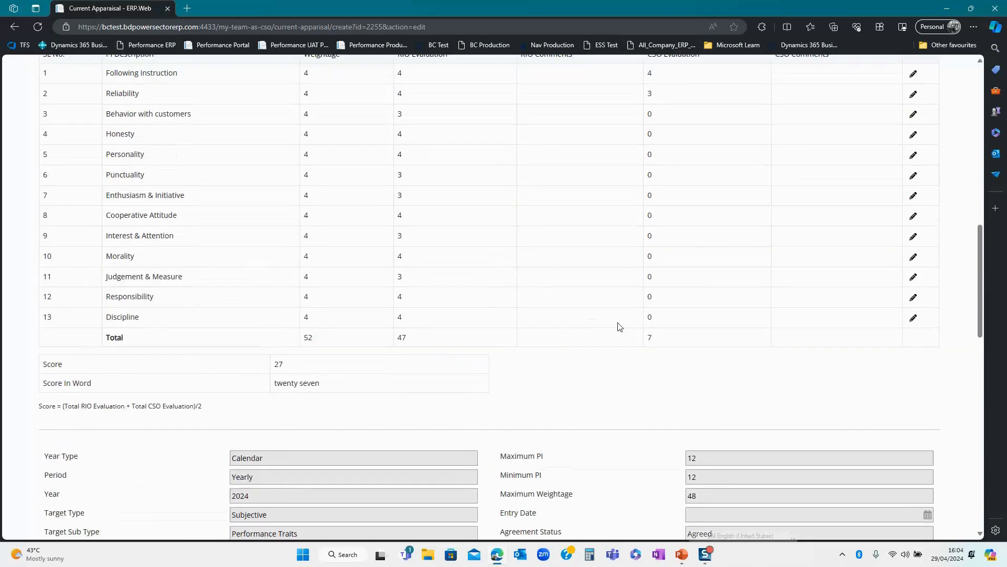
{"action": "scroll", "coordinate": [619, 327], "scroll_direction": "up", "scroll_amount": 2}
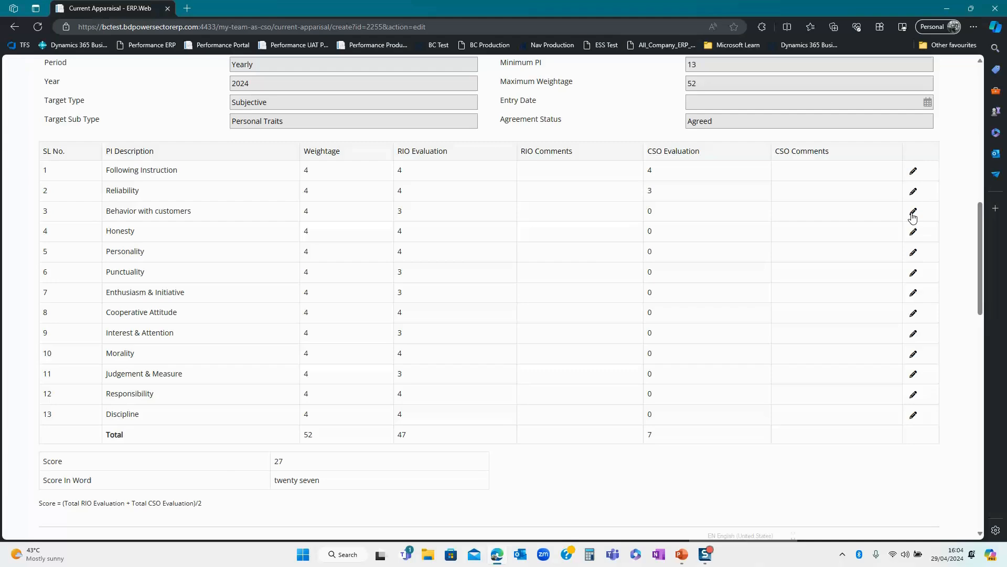
{"action": "left_click", "coordinate": [913, 213]}
{"action": "scroll", "coordinate": [726, 357], "scroll_direction": "down", "scroll_amount": 4}
{"action": "left_click", "coordinate": [702, 302]}
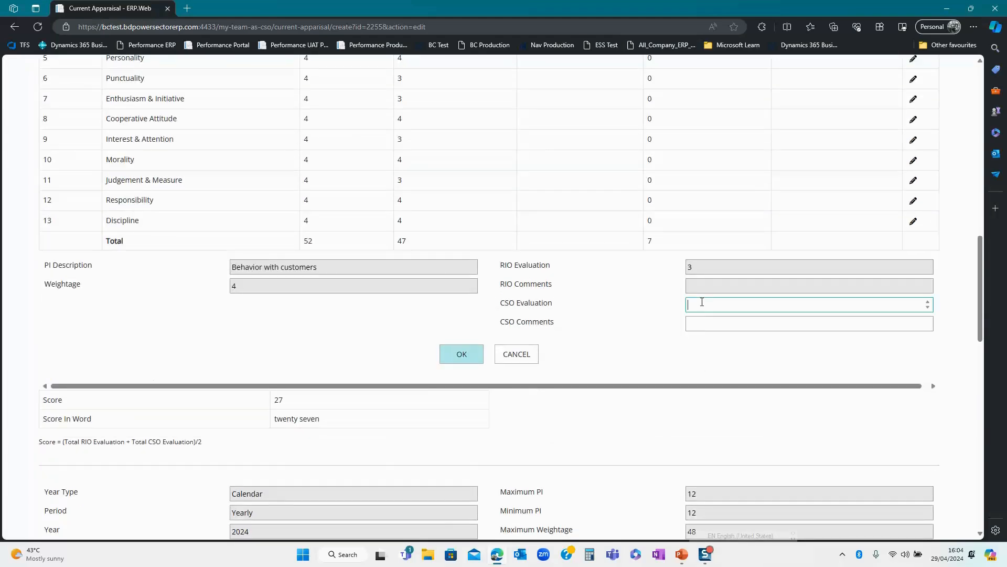
{"action": "type", "text": "3"}
{"action": "left_click", "coordinate": [460, 353]}
{"action": "scroll", "coordinate": [731, 151], "scroll_direction": "up", "scroll_amount": 2}
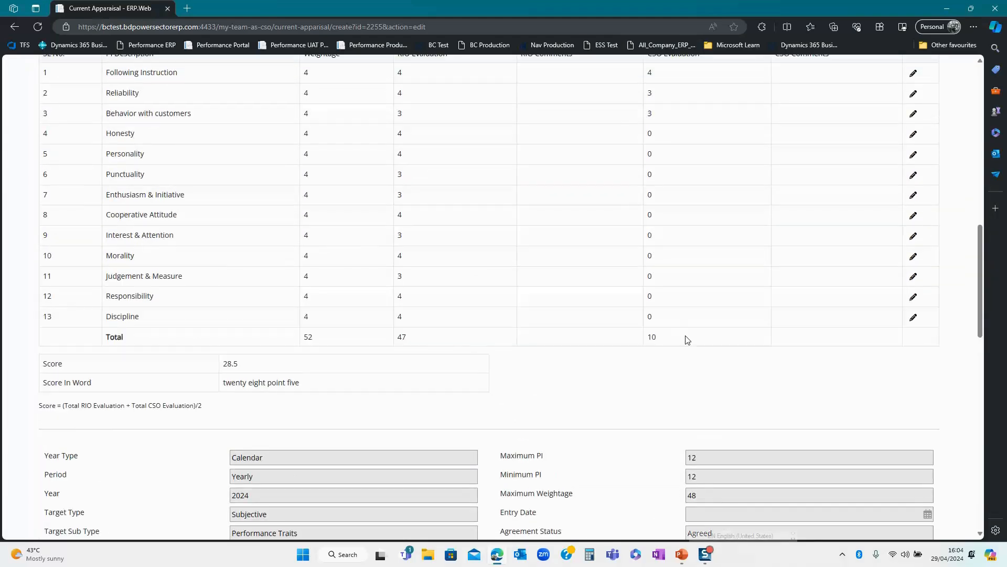
{"action": "left_click", "coordinate": [914, 135]}
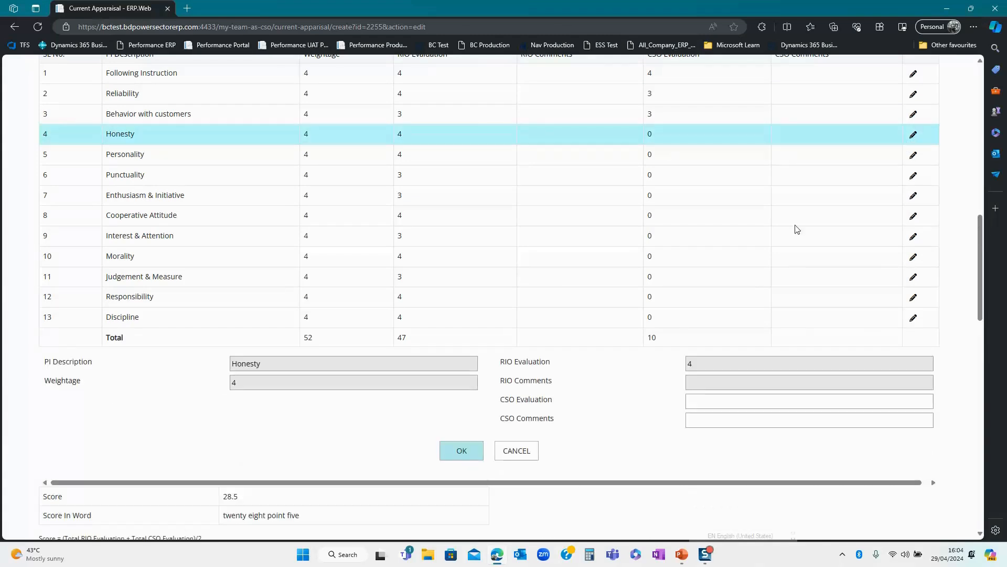
{"action": "left_click", "coordinate": [699, 401]}
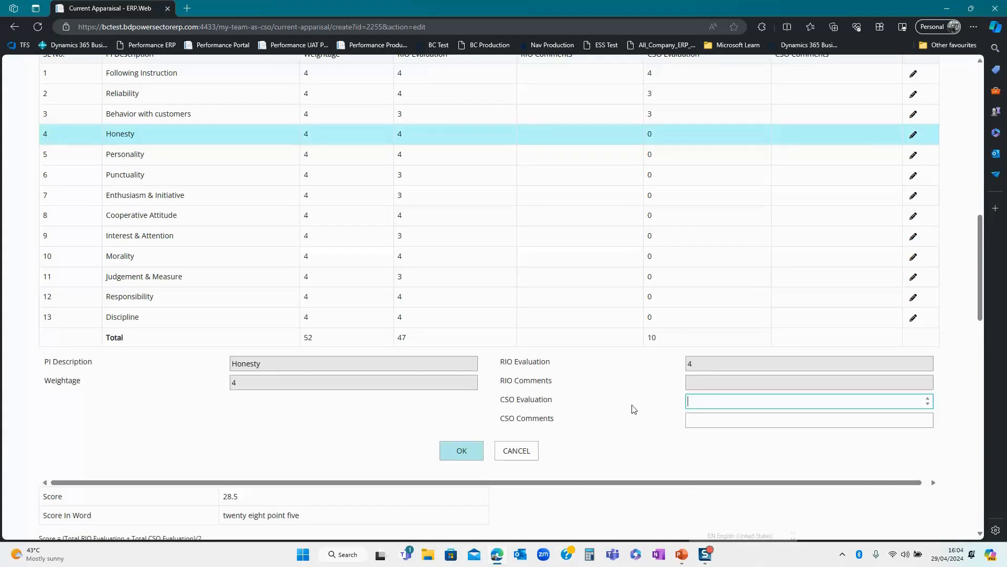
{"action": "type", "text": "4"}
{"action": "left_click", "coordinate": [453, 450]}
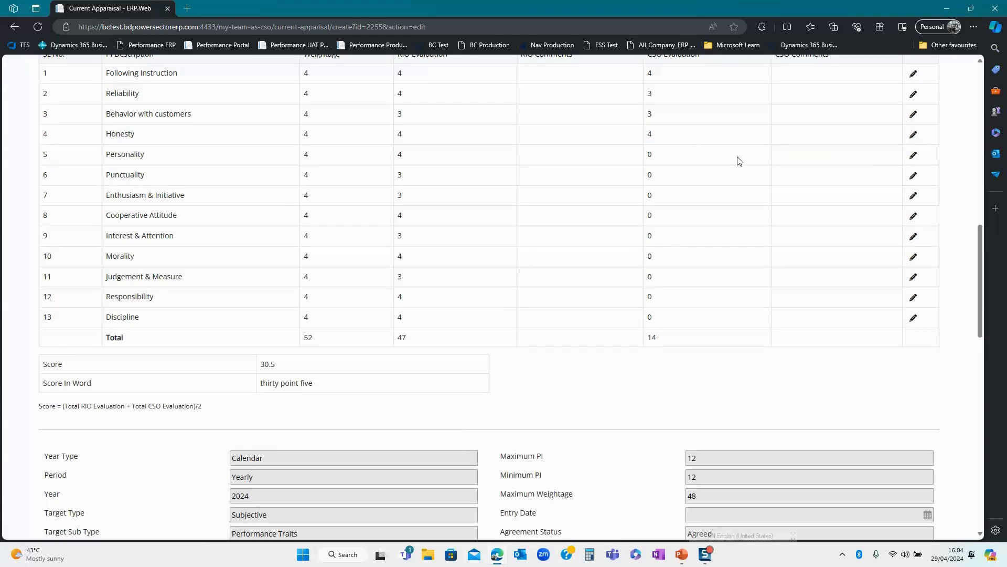
{"action": "left_click", "coordinate": [912, 155]}
- Save Personality with CSO evaluation 2 and the CSO comment 'Not Good'
{"action": "left_click", "coordinate": [697, 402]}
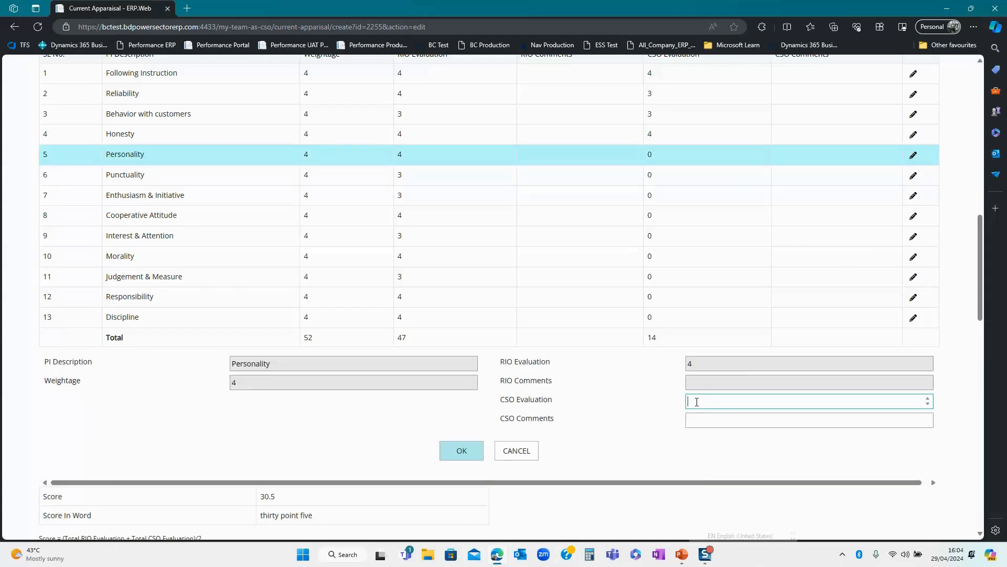
{"action": "left_click", "coordinate": [696, 422]}
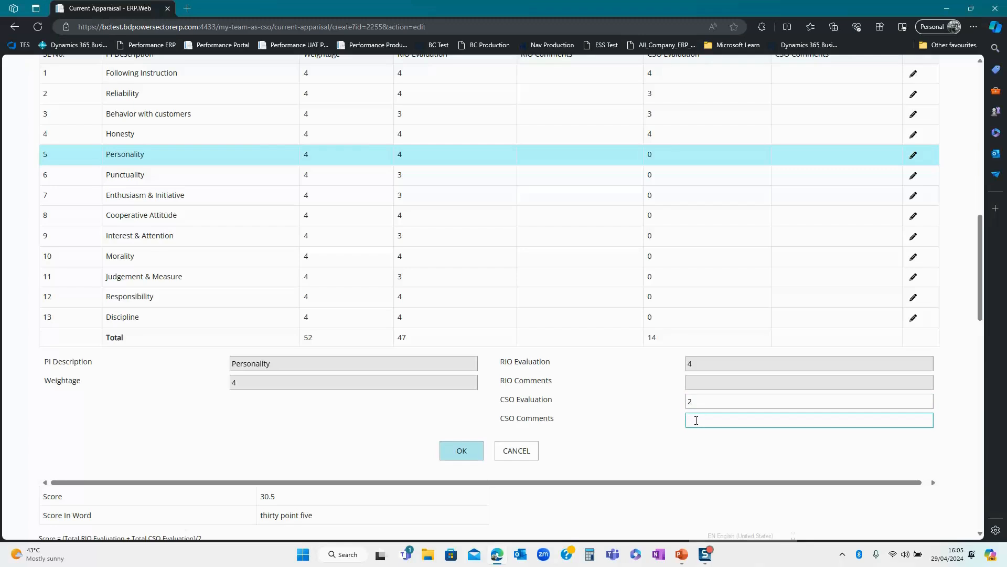
{"action": "type", "text": "Not Go"}
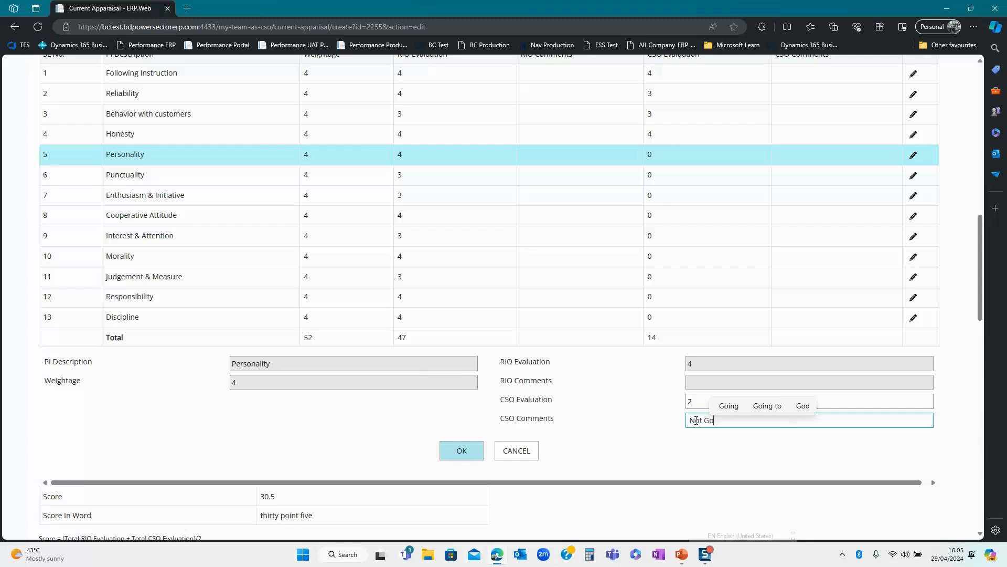
{"action": "type", "text": "od"}
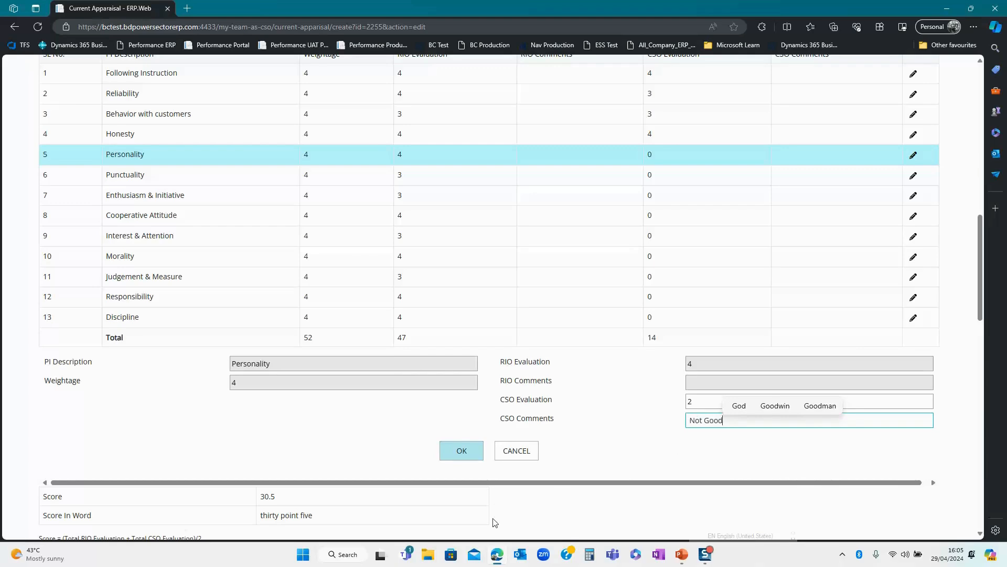
{"action": "left_click", "coordinate": [462, 452]}
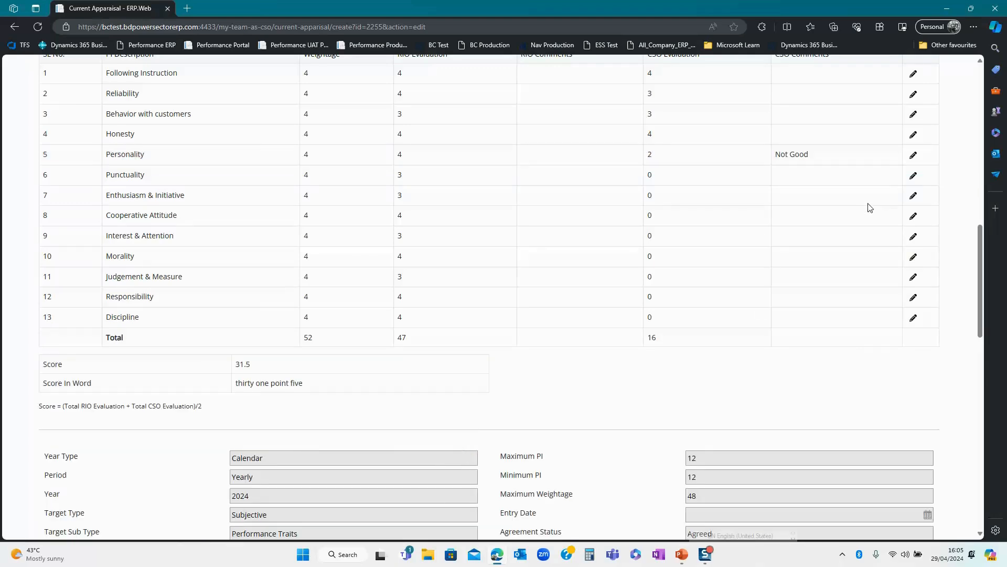
- Enter CSO evaluations: Punctuality 3, Enthusiasm & Initiative 2, Cooperative Attitude 3, Interest & Attention 3
{"action": "left_click", "coordinate": [914, 176]}
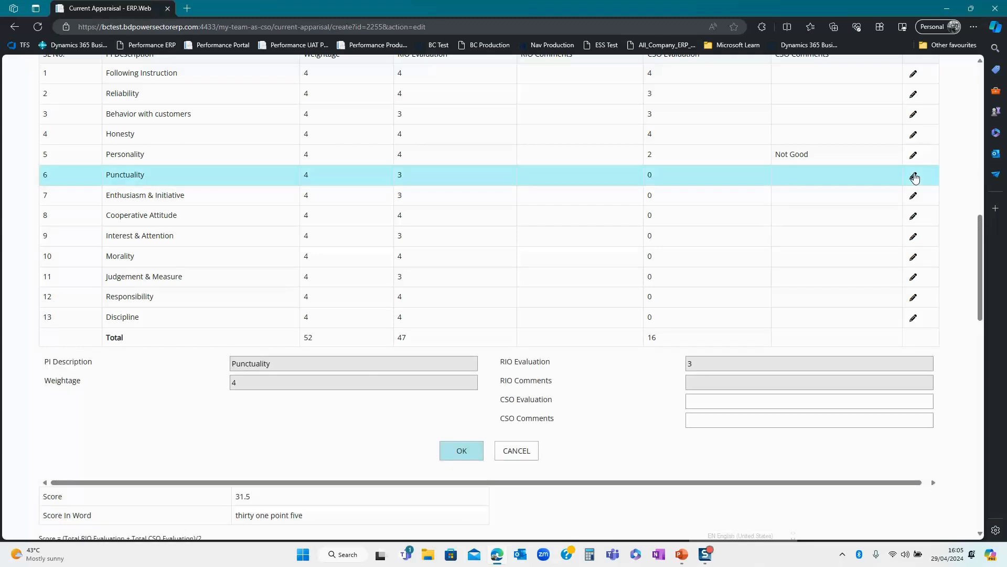
{"action": "left_click", "coordinate": [707, 407]}
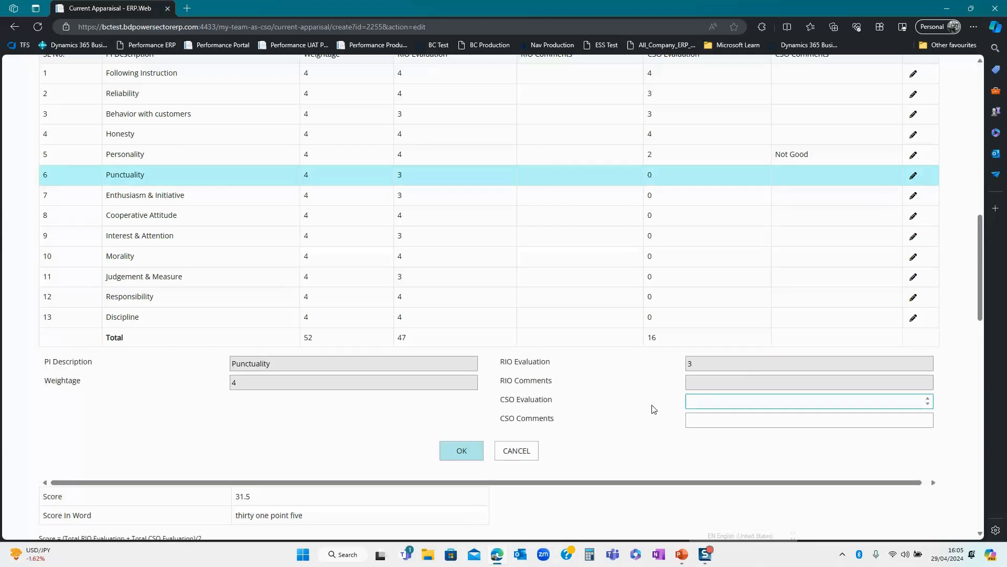
{"action": "type", "text": "3"}
{"action": "left_click", "coordinate": [451, 454]}
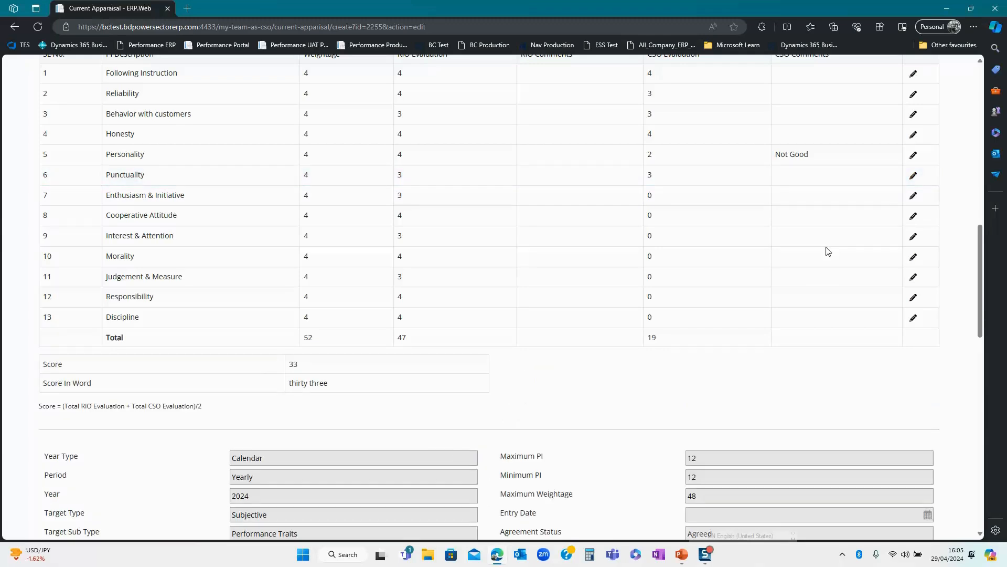
{"action": "left_click", "coordinate": [914, 196]}
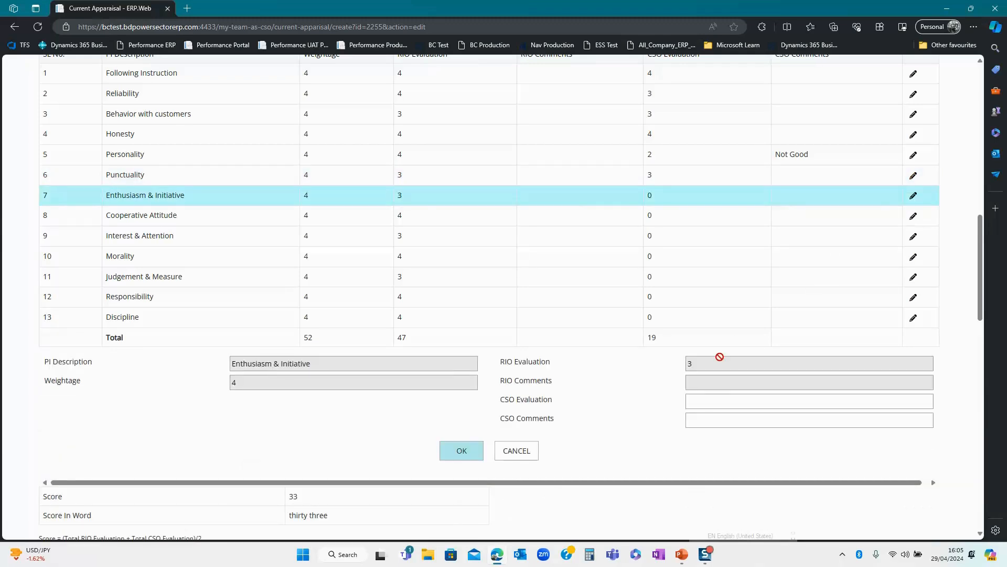
{"action": "left_click", "coordinate": [698, 402]}
{"action": "type", "text": "2"}
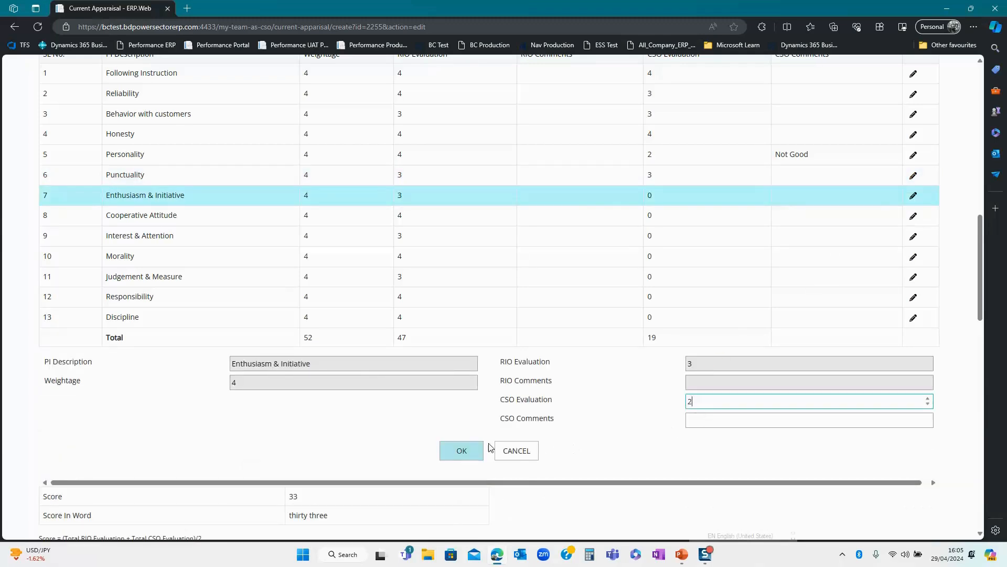
{"action": "left_click", "coordinate": [456, 452]}
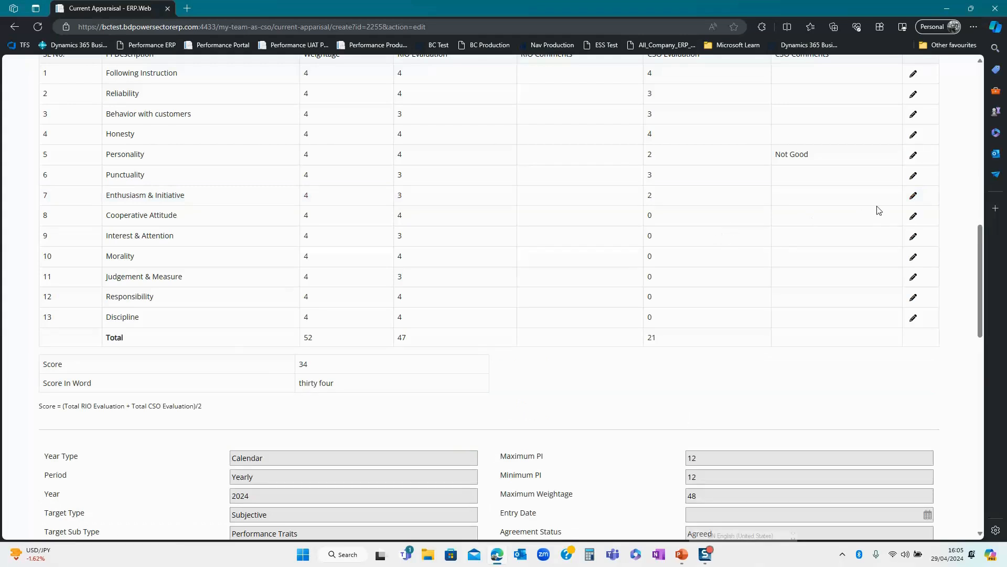
{"action": "left_click", "coordinate": [914, 216]}
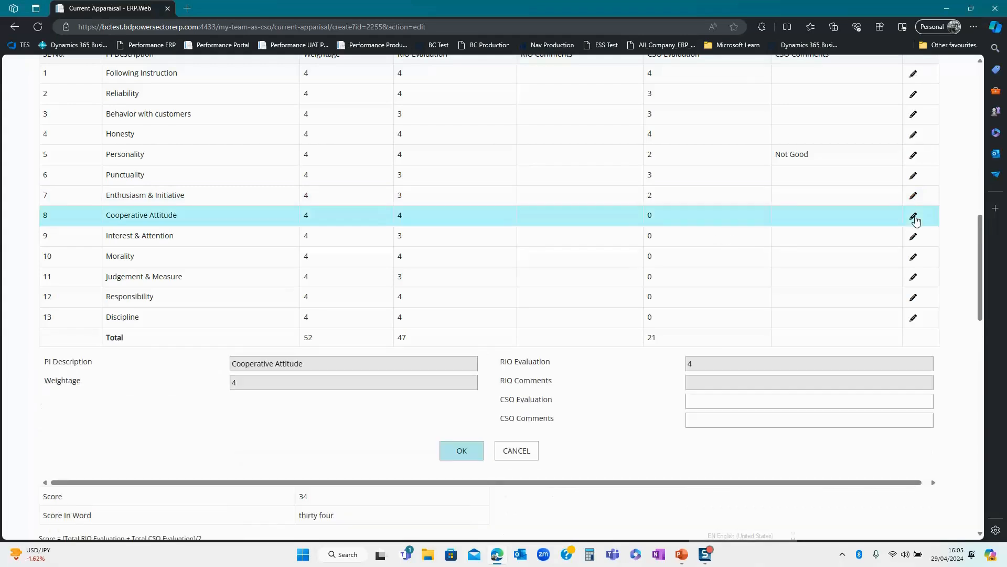
{"action": "left_click", "coordinate": [697, 401]}
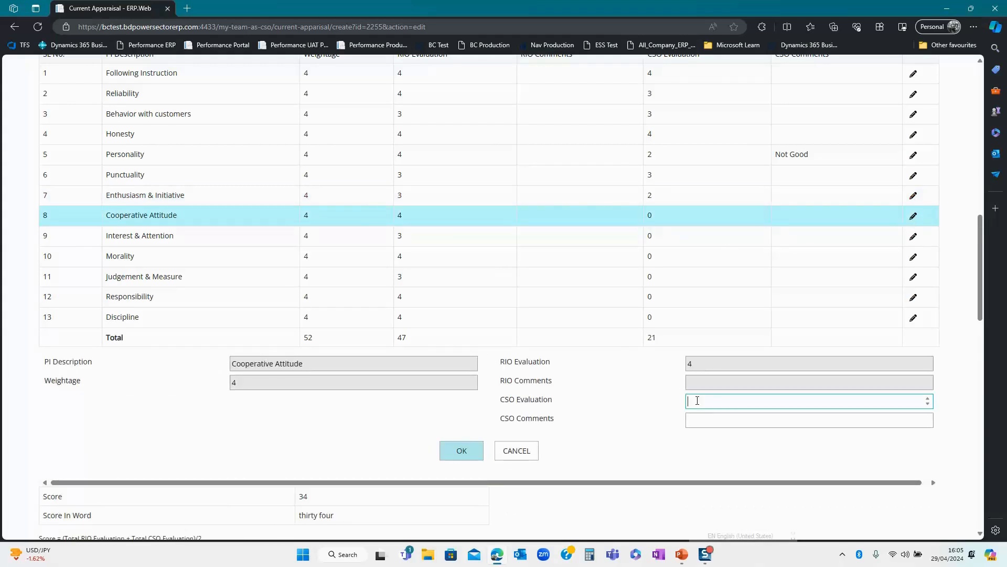
{"action": "left_click", "coordinate": [462, 457]}
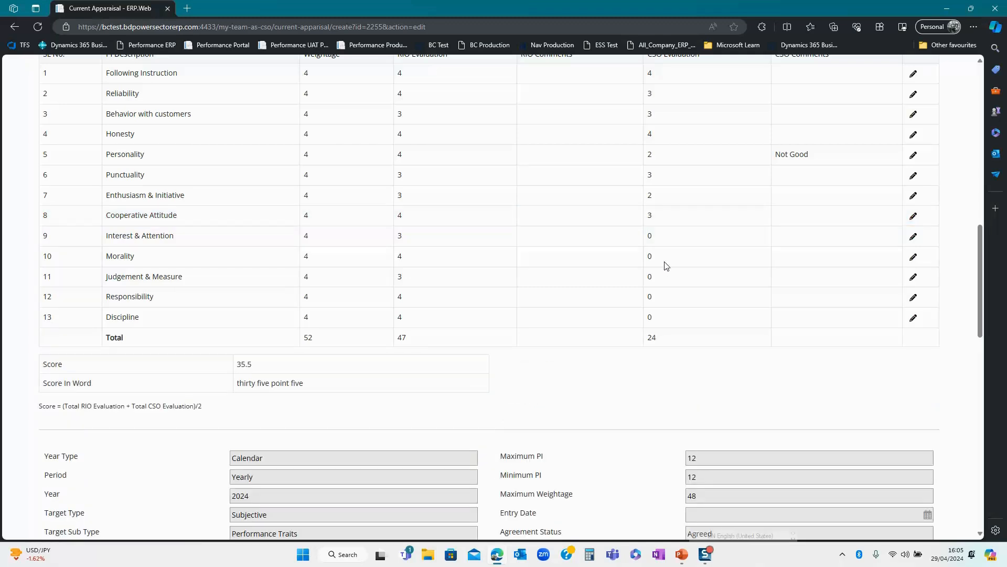
{"action": "left_click", "coordinate": [913, 237]}
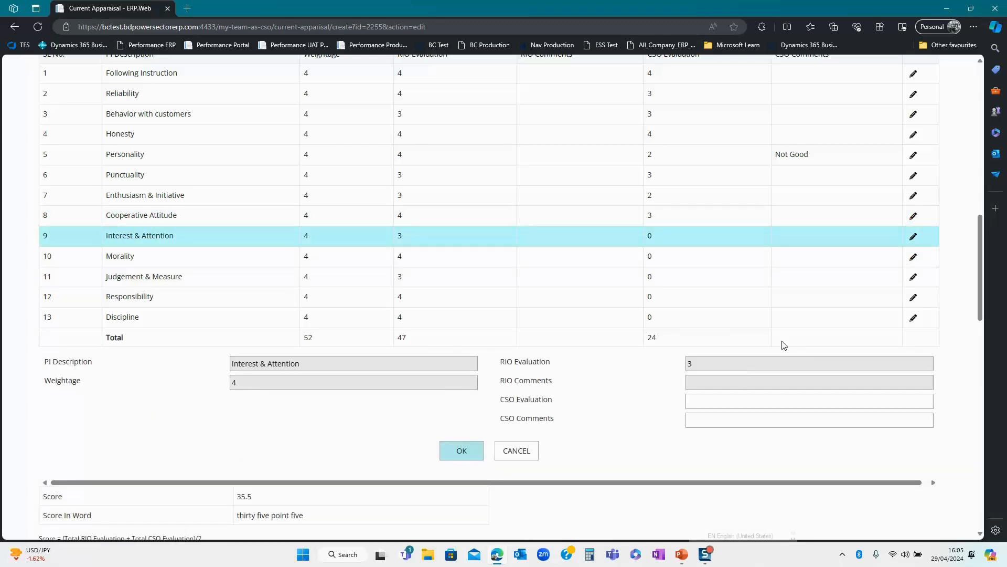
{"action": "left_click", "coordinate": [706, 406]}
{"action": "type", "text": "3"}
{"action": "left_click", "coordinate": [463, 446]}
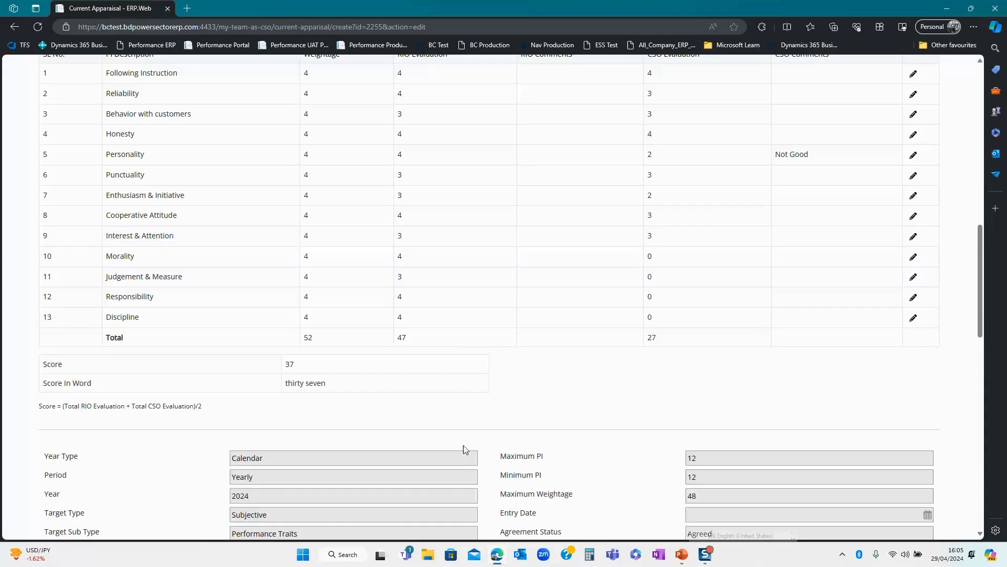
- Enter CSO evaluations: Morality 4, Judgement & Measure 3, Responsibility 4, Discipline 3
{"action": "left_click", "coordinate": [914, 257]}
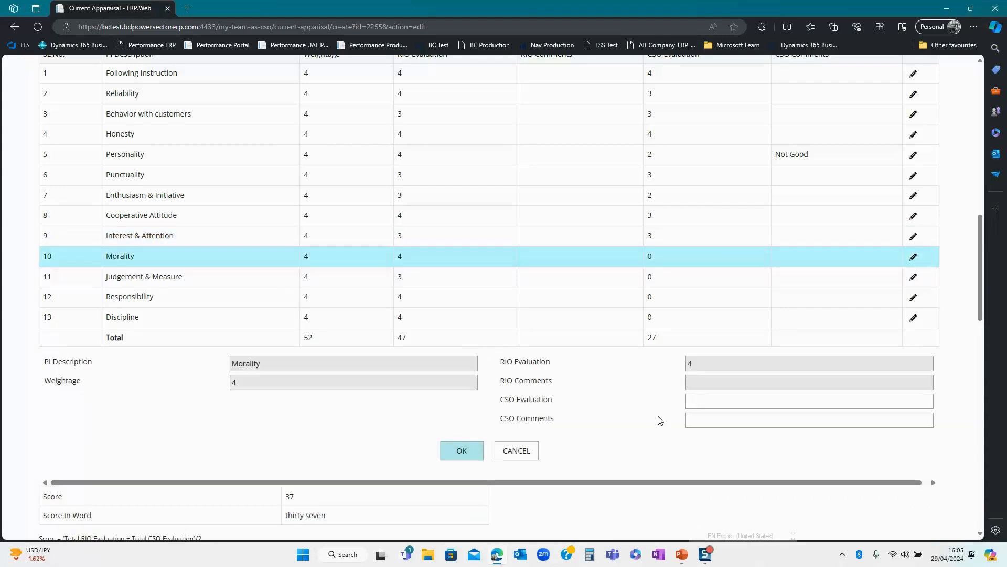
{"action": "left_click", "coordinate": [699, 403]}
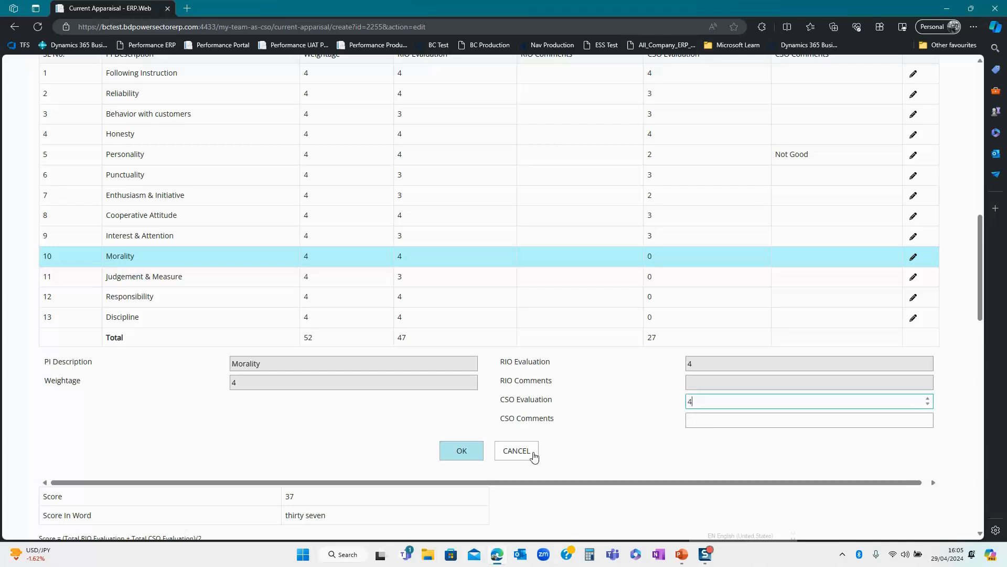
{"action": "left_click", "coordinate": [463, 450]}
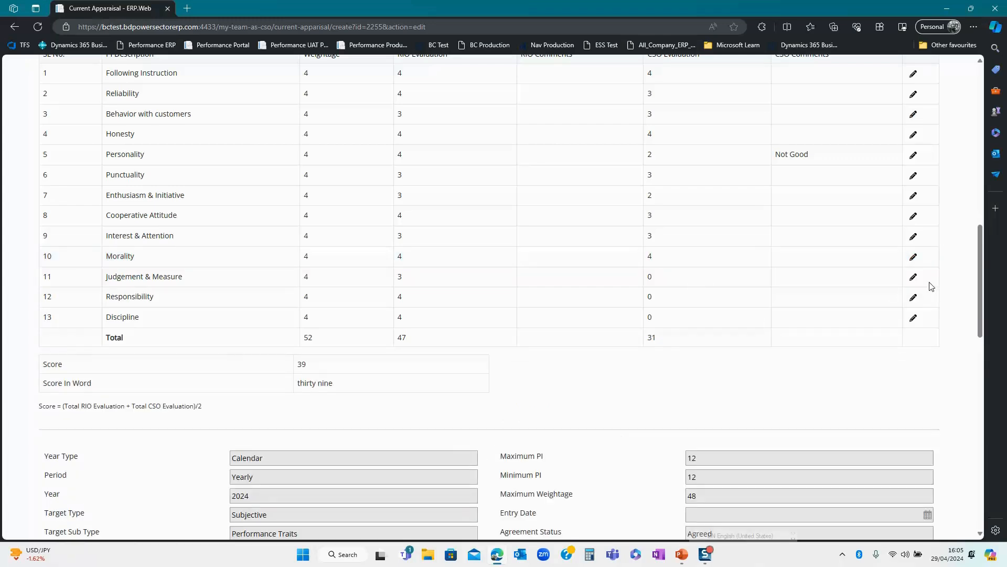
{"action": "left_click", "coordinate": [915, 279]}
{"action": "left_click", "coordinate": [712, 404]}
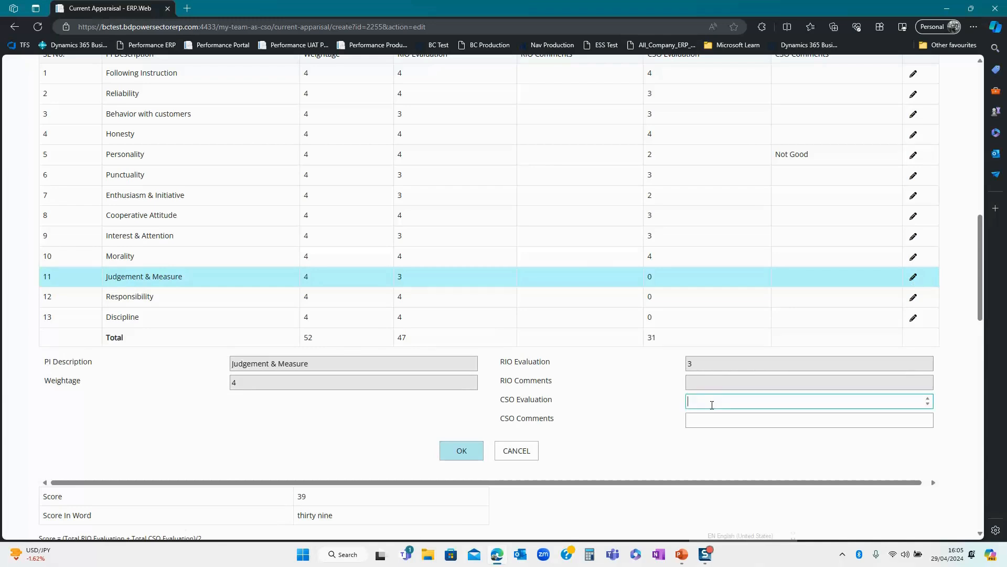
{"action": "left_click", "coordinate": [461, 450]}
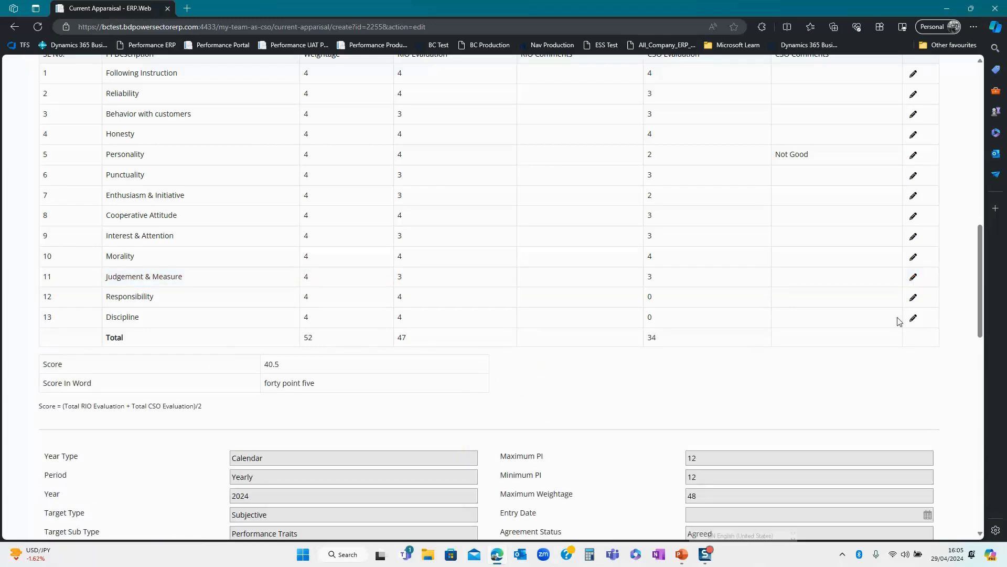
{"action": "left_click", "coordinate": [913, 298]}
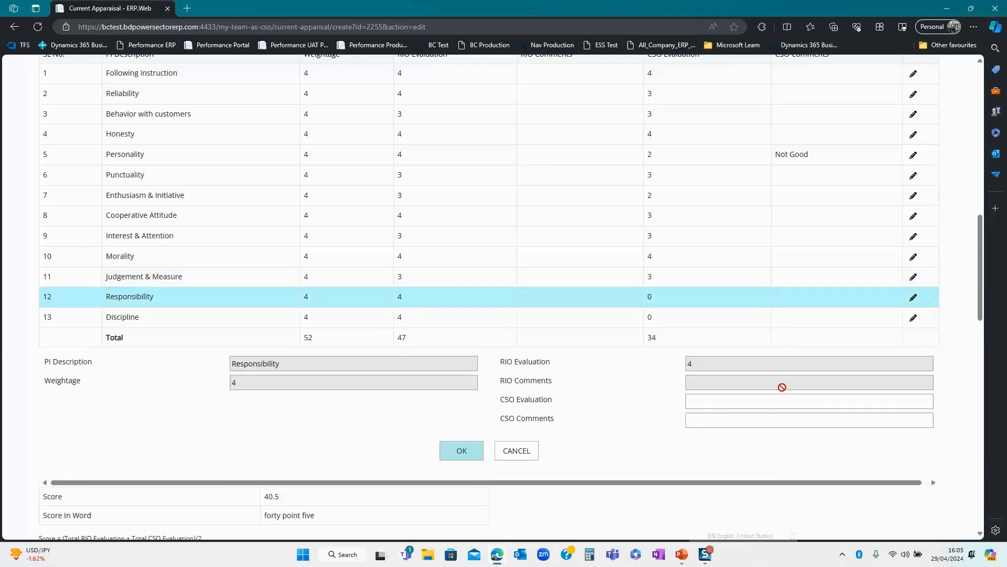
{"action": "left_click", "coordinate": [704, 404]}
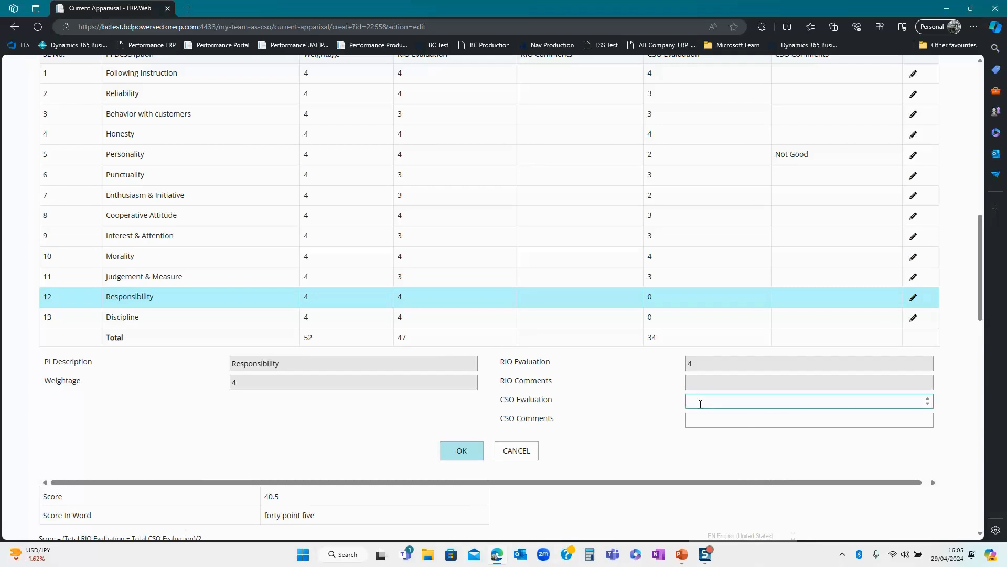
{"action": "type", "text": "4"}
{"action": "left_click", "coordinate": [465, 451]}
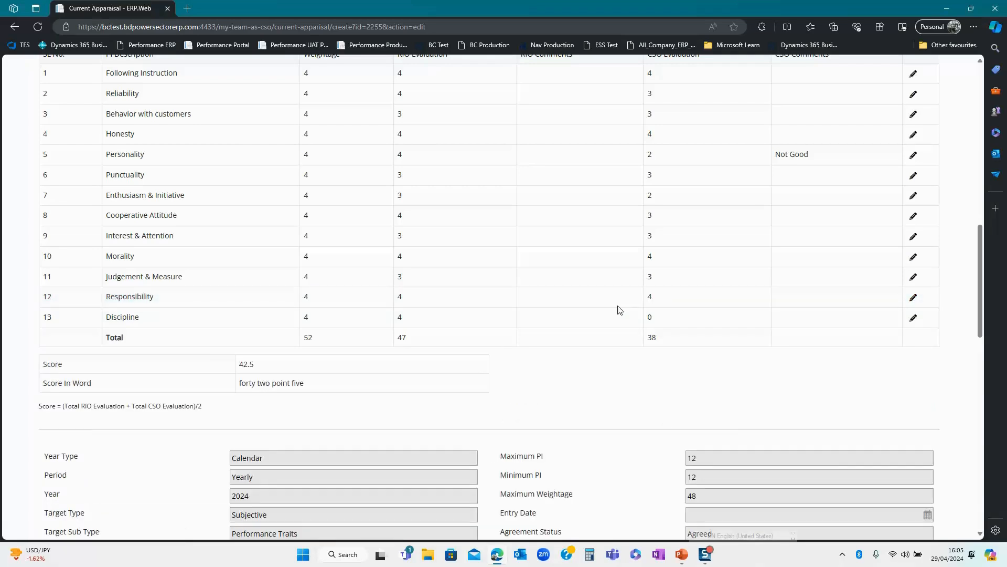
{"action": "left_click", "coordinate": [913, 318]}
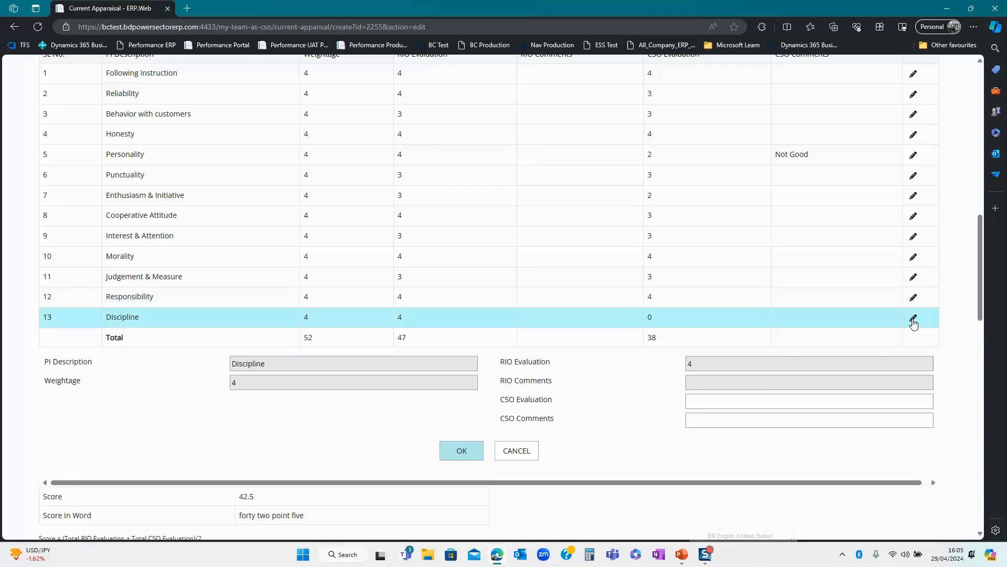
{"action": "left_click", "coordinate": [692, 402]}
{"action": "type", "text": "3"}
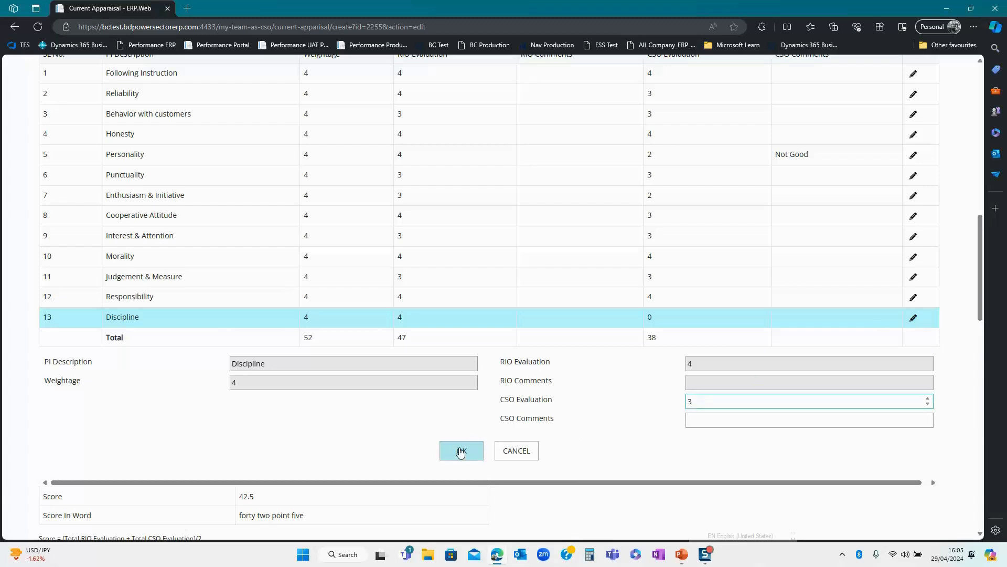
{"action": "left_click", "coordinate": [460, 452]}
{"action": "scroll", "coordinate": [535, 356], "scroll_direction": "down", "scroll_amount": 2}
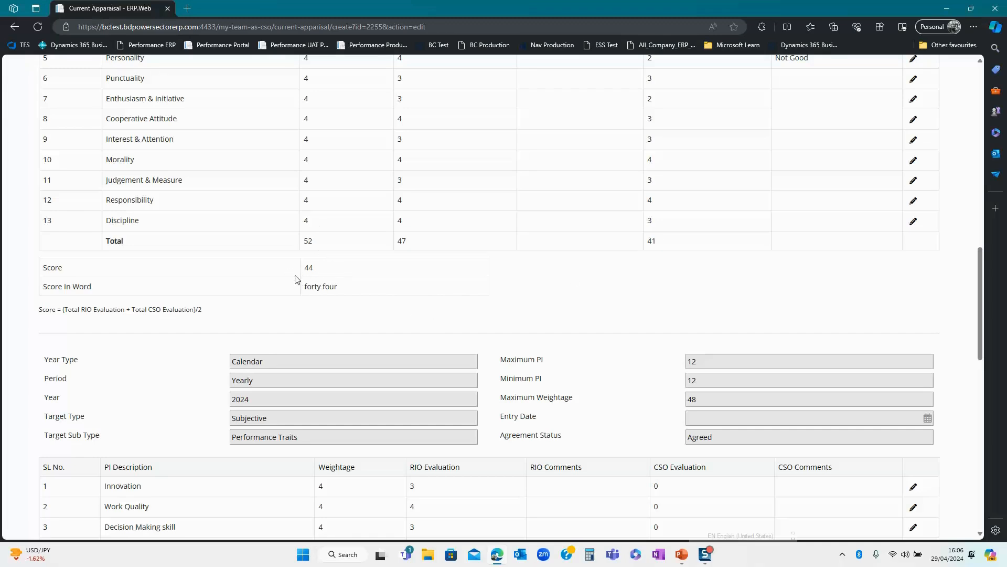
- Scroll down to the Performance Traits PI table, where the CSO evaluations are still 0
{"action": "scroll", "coordinate": [368, 287], "scroll_direction": "down", "scroll_amount": 2}
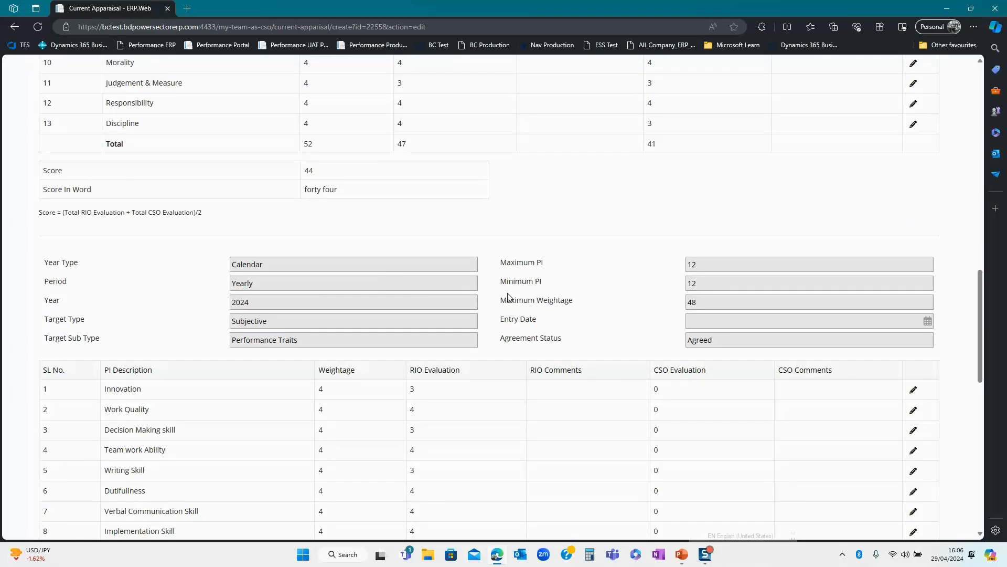
{"action": "scroll", "coordinate": [396, 301], "scroll_direction": "down", "scroll_amount": 2}
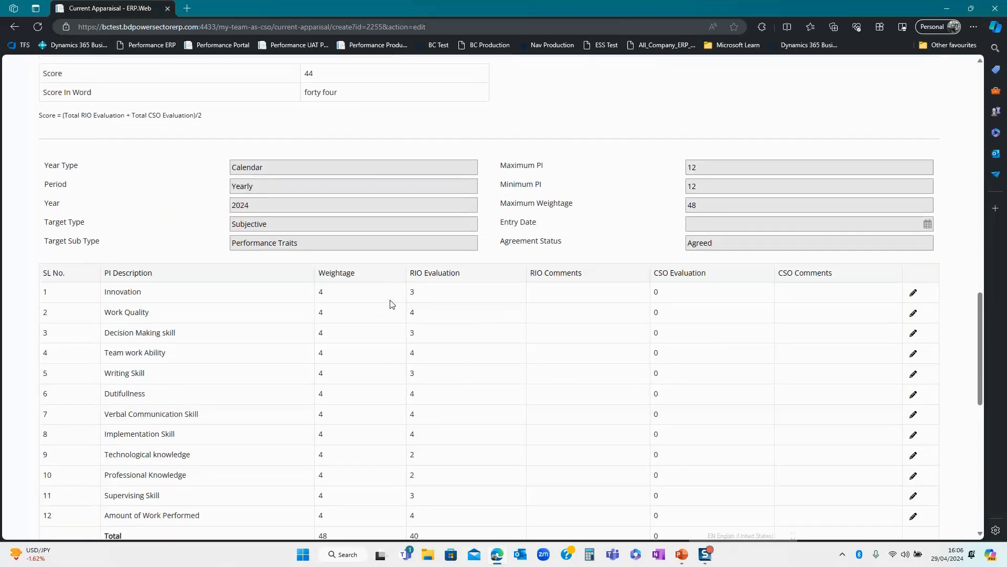
- Enter CSO evaluations: Innovation 3, Work Quality 2, Decision Making skill 3
{"action": "left_click", "coordinate": [913, 292]}
{"action": "left_click", "coordinate": [705, 409]}
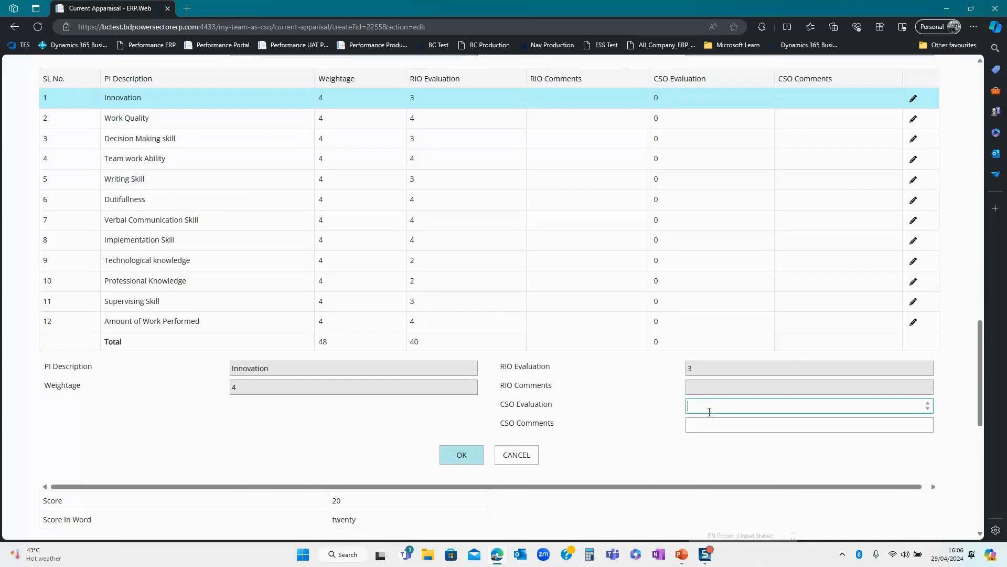
{"action": "type", "text": "3"}
{"action": "left_click", "coordinate": [459, 455]}
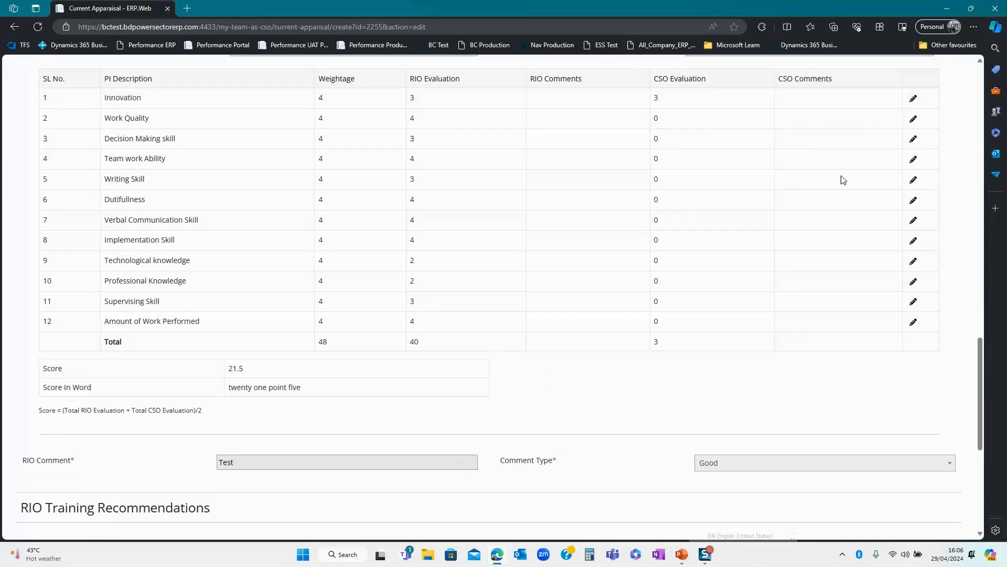
{"action": "left_click", "coordinate": [913, 119]}
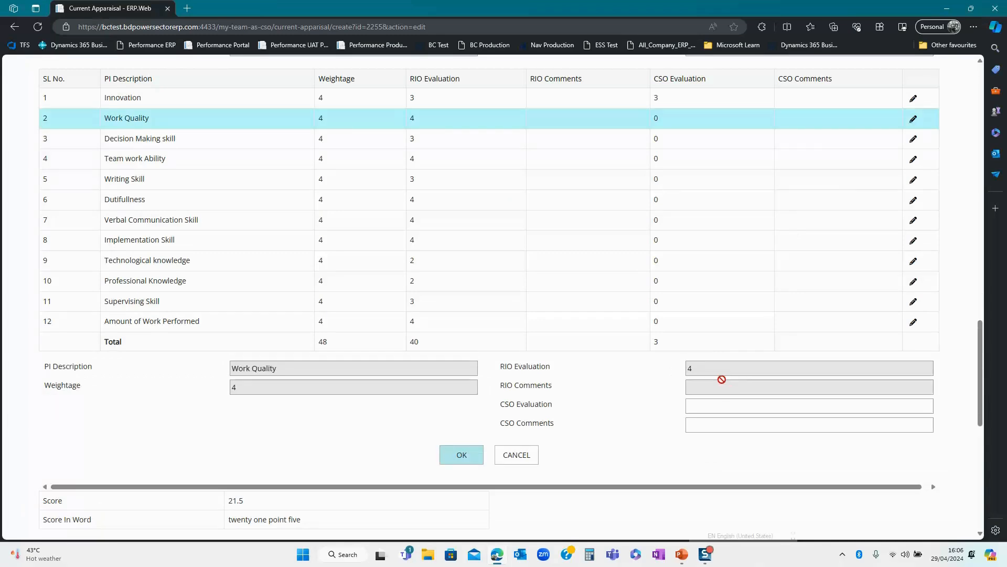
{"action": "left_click", "coordinate": [694, 401]}
{"action": "type", "text": "2"}
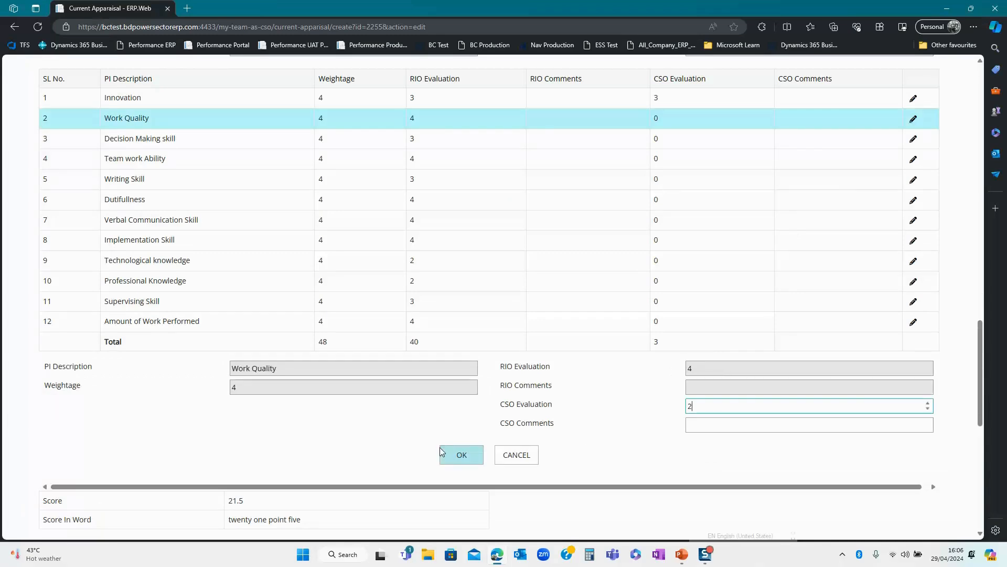
{"action": "left_click", "coordinate": [460, 454]}
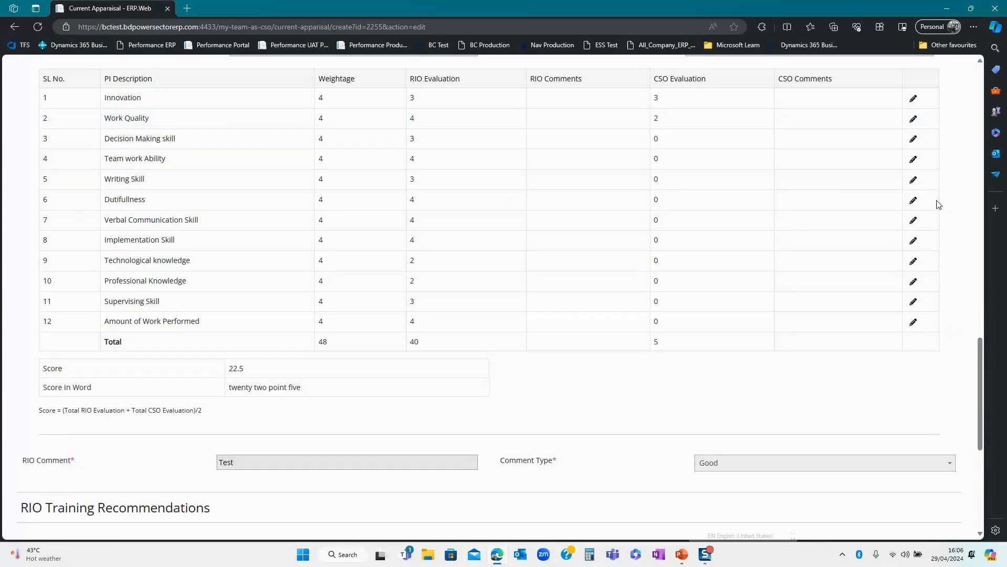
{"action": "left_click", "coordinate": [914, 139]}
{"action": "left_click", "coordinate": [698, 403]}
{"action": "type", "text": "3"}
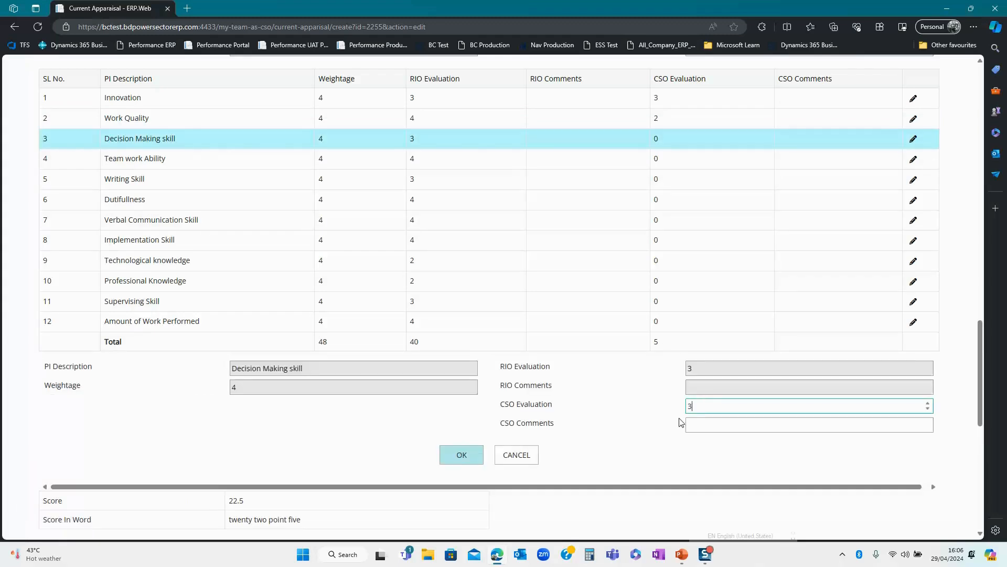
{"action": "left_click", "coordinate": [472, 458]}
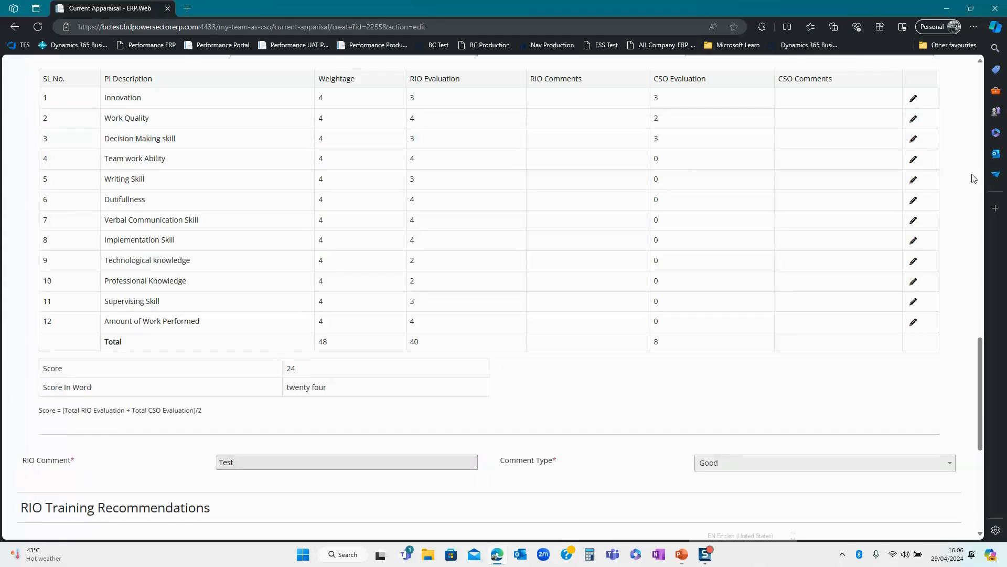
- Enter CSO evaluations: Team work Ability 3, Writing Skill 4, Dutifullness 3
{"action": "left_click", "coordinate": [913, 160]}
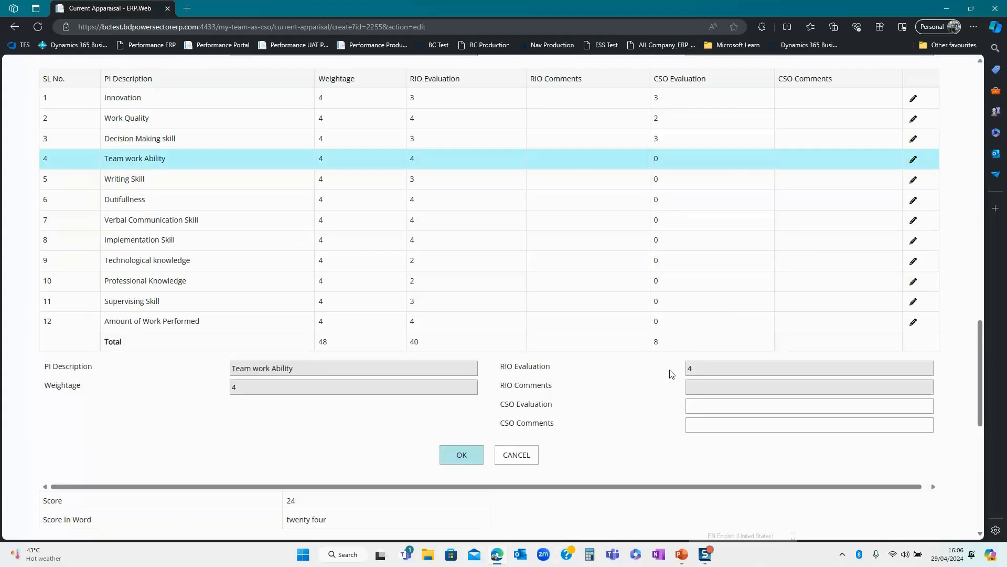
{"action": "left_click", "coordinate": [699, 407]}
{"action": "type", "text": "3"}
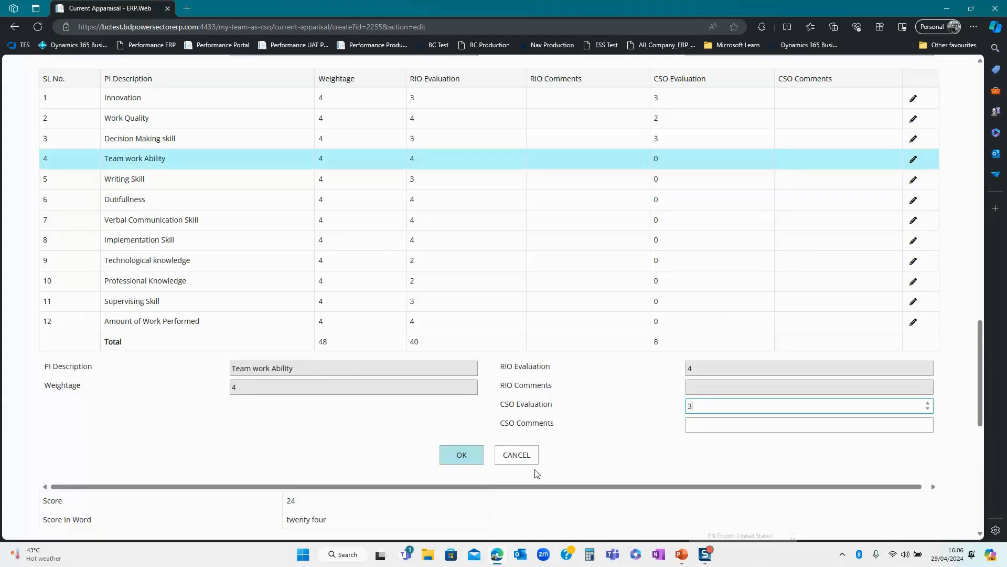
{"action": "left_click", "coordinate": [467, 458]}
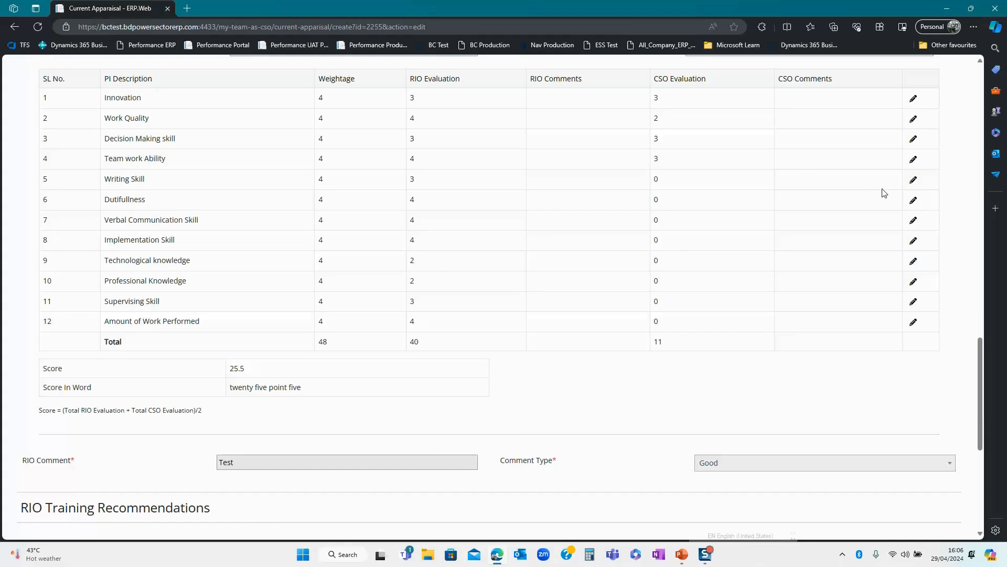
{"action": "left_click", "coordinate": [913, 179]}
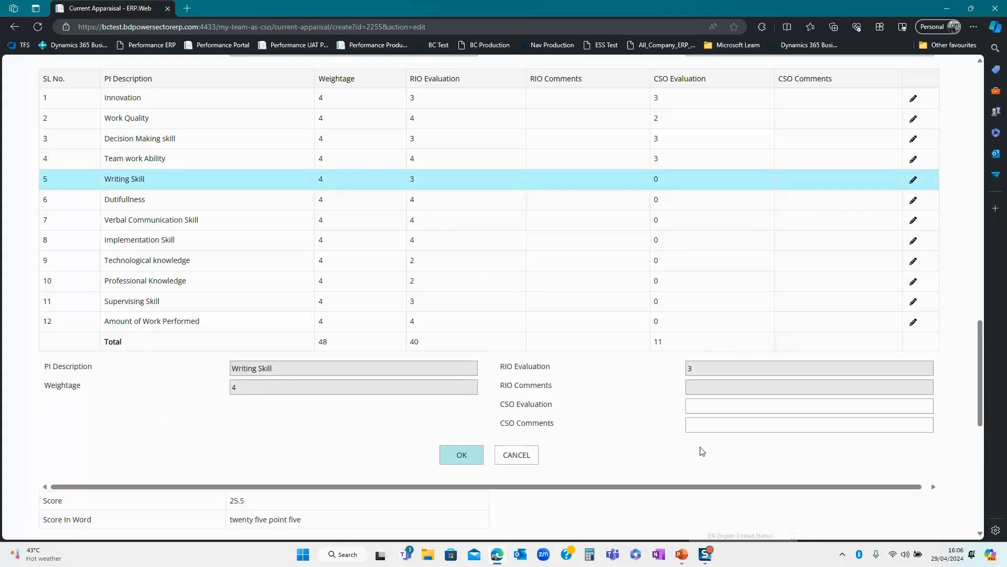
{"action": "left_click", "coordinate": [702, 412]}
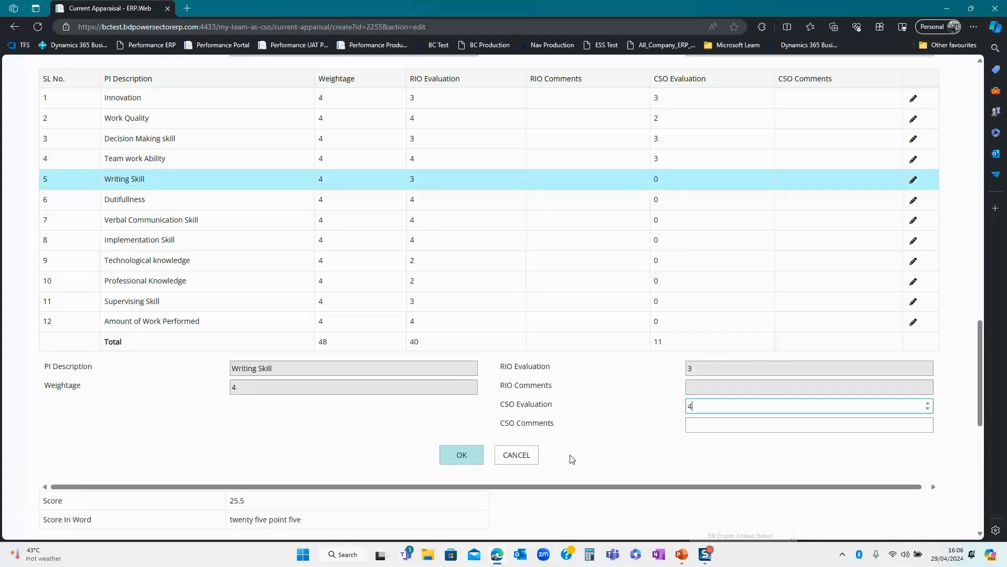
{"action": "left_click", "coordinate": [464, 454]}
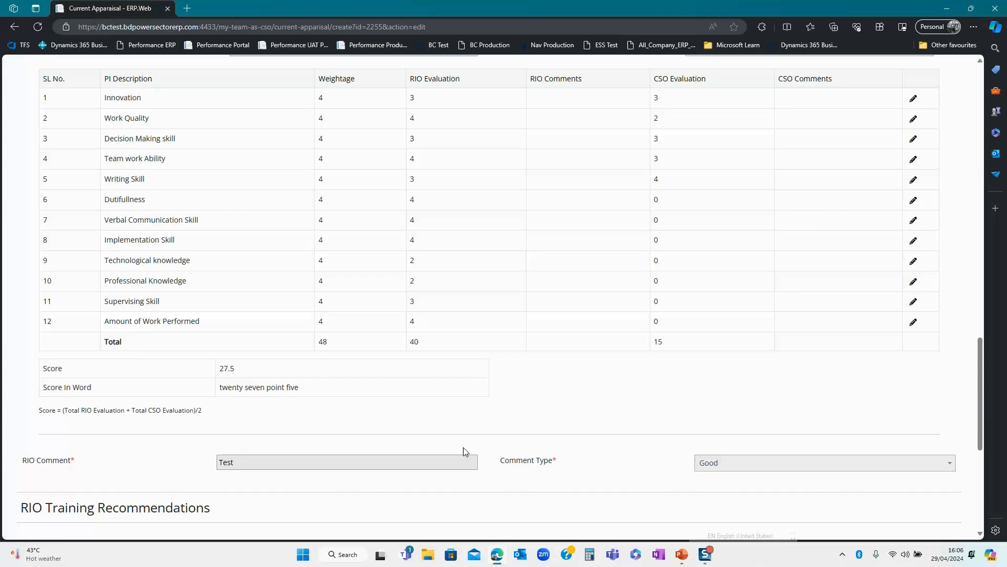
{"action": "left_click", "coordinate": [914, 200]}
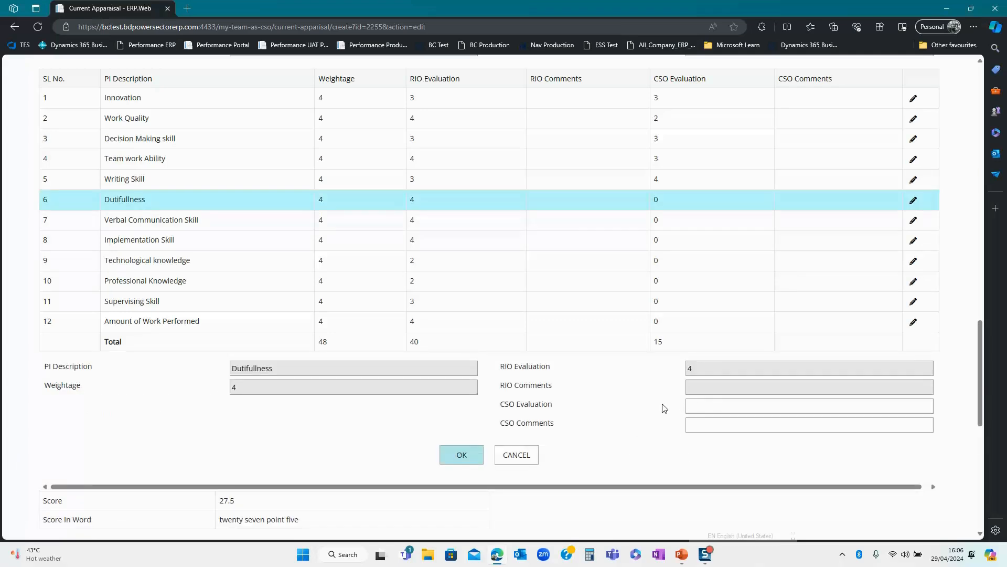
{"action": "left_click", "coordinate": [694, 405]}
{"action": "type", "text": "3"}
{"action": "left_click", "coordinate": [447, 462]}
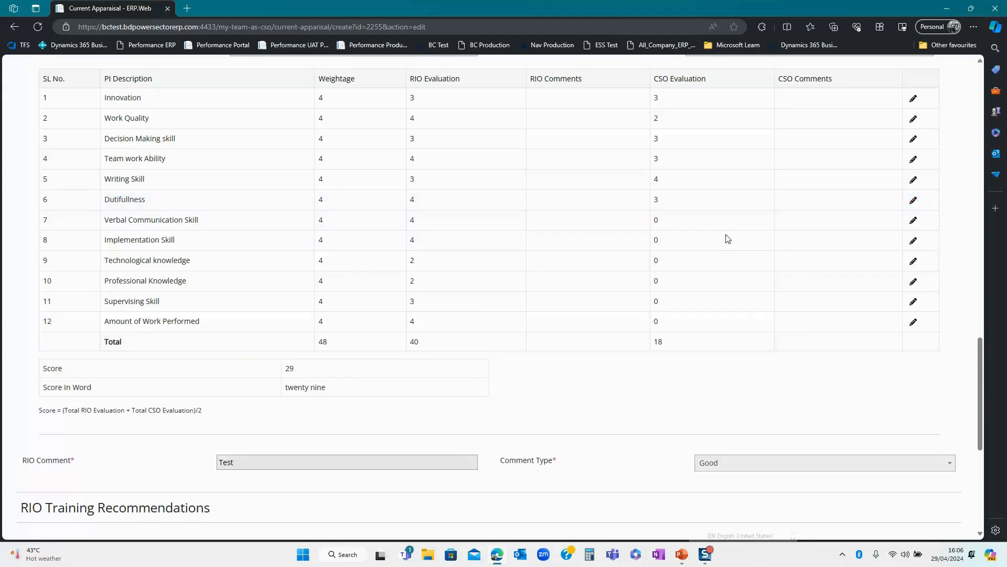
- Enter CSO evaluations: Verbal Communication Skill 4, Implementation Skill 3, Technological knowledge 3
{"action": "left_click", "coordinate": [914, 221]}
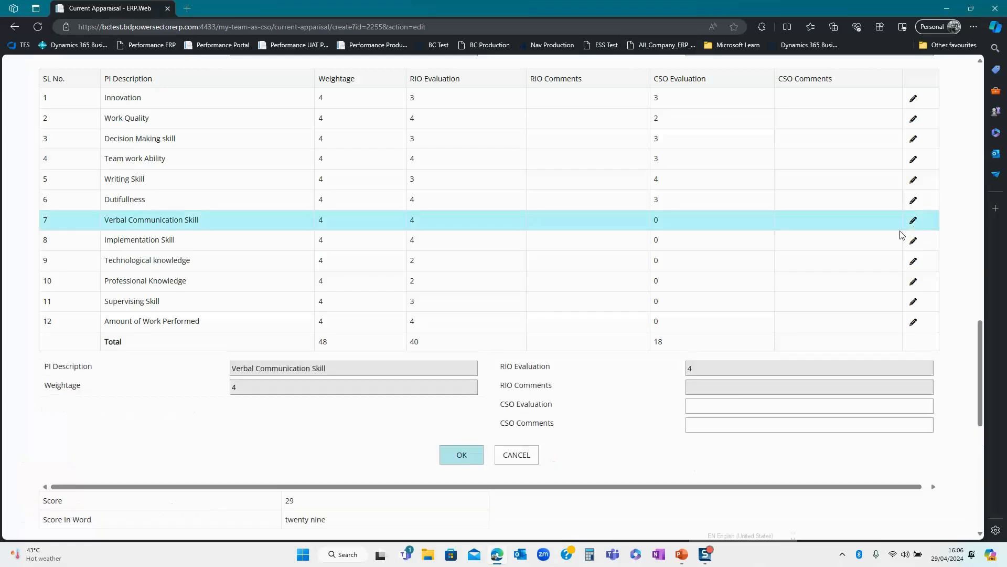
{"action": "left_click", "coordinate": [711, 408]}
{"action": "type", "text": "4"}
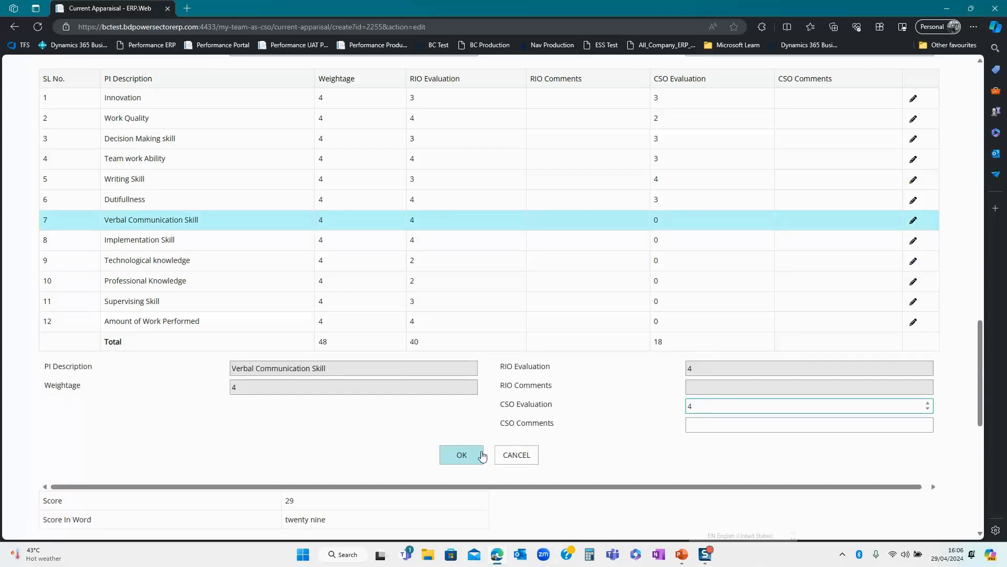
{"action": "left_click", "coordinate": [461, 456]}
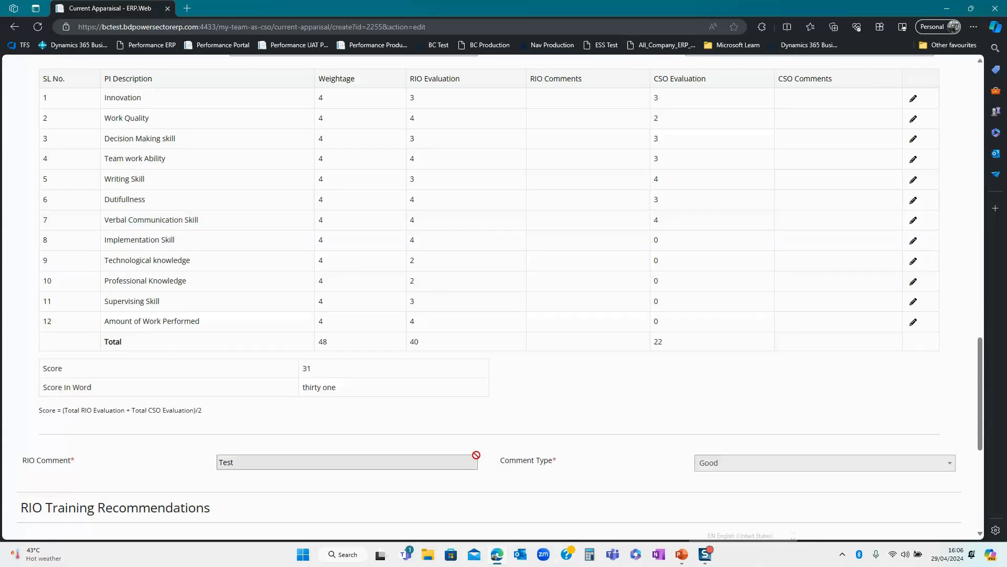
{"action": "left_click", "coordinate": [913, 241]}
{"action": "type", "text": "3"}
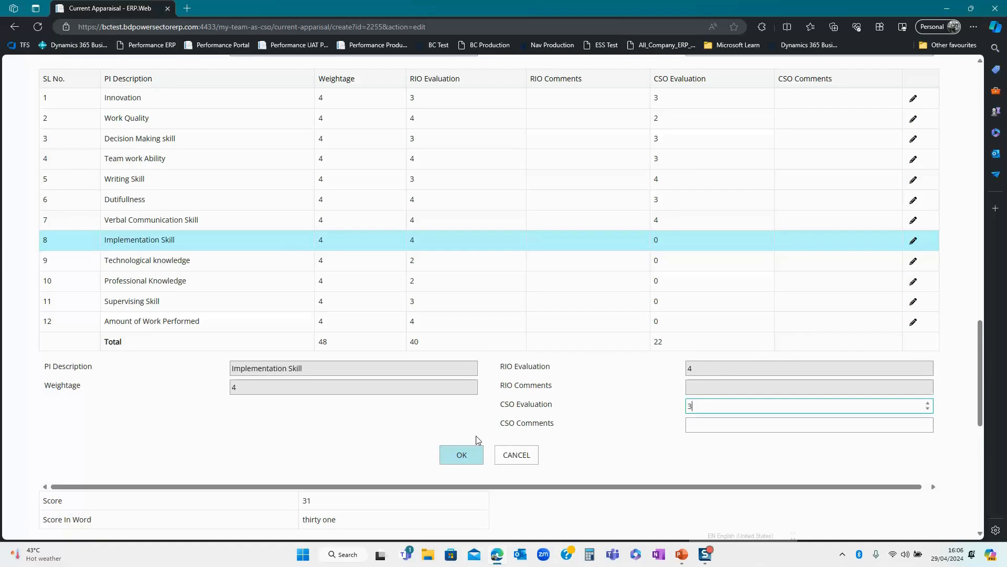
{"action": "left_click", "coordinate": [476, 451]}
{"action": "left_click", "coordinate": [911, 261]}
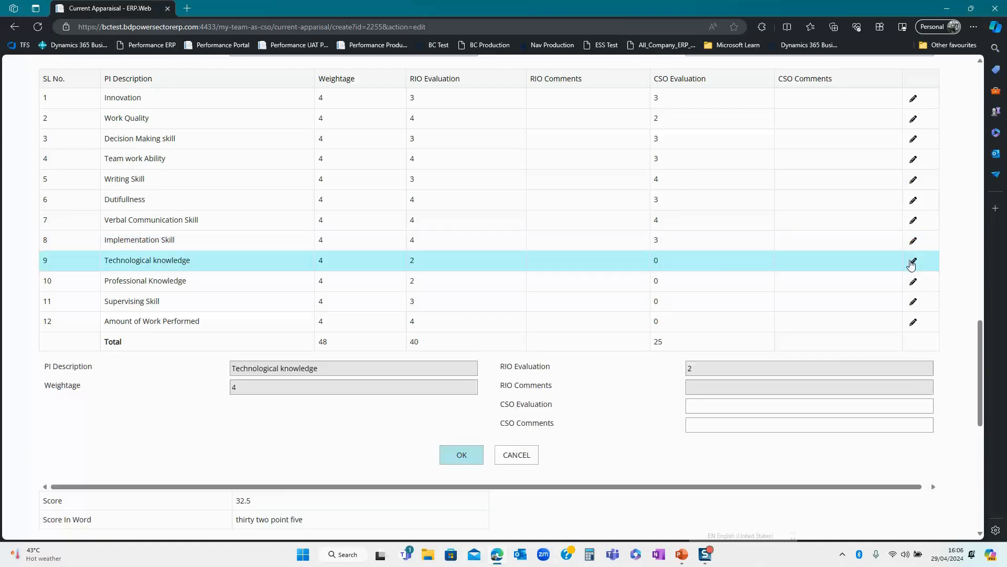
{"action": "left_click", "coordinate": [704, 403]}
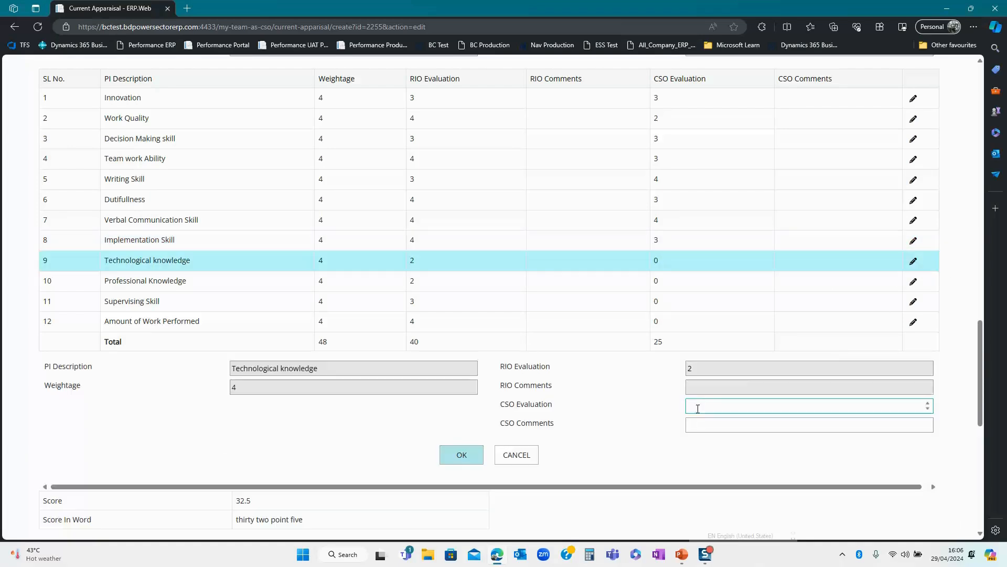
{"action": "type", "text": "3"}
{"action": "left_click", "coordinate": [464, 455]}
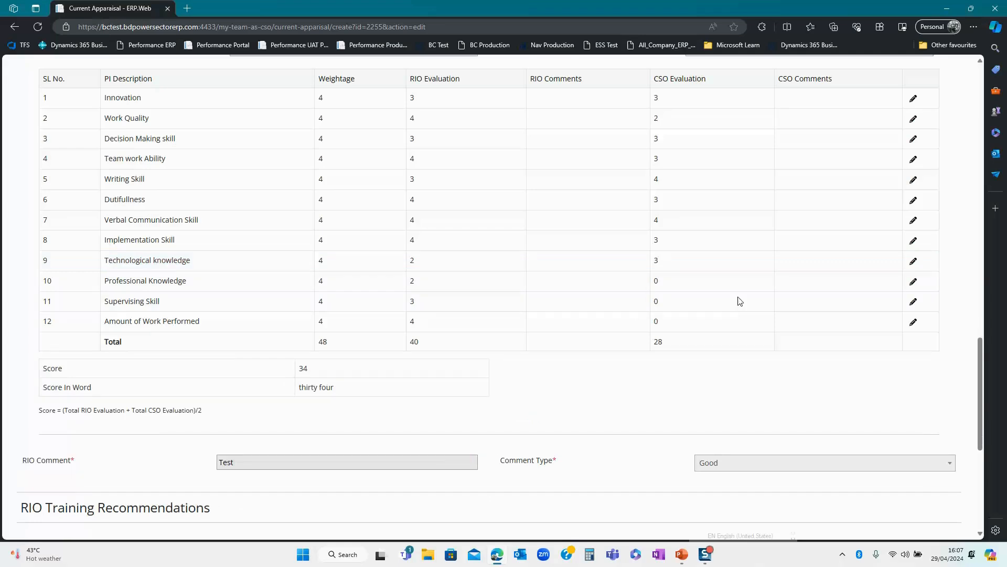
- Enter CSO evaluations: Professional Knowledge 4, Supervising Skill 4, Amount of Work Performed 3
{"action": "left_click", "coordinate": [913, 281]}
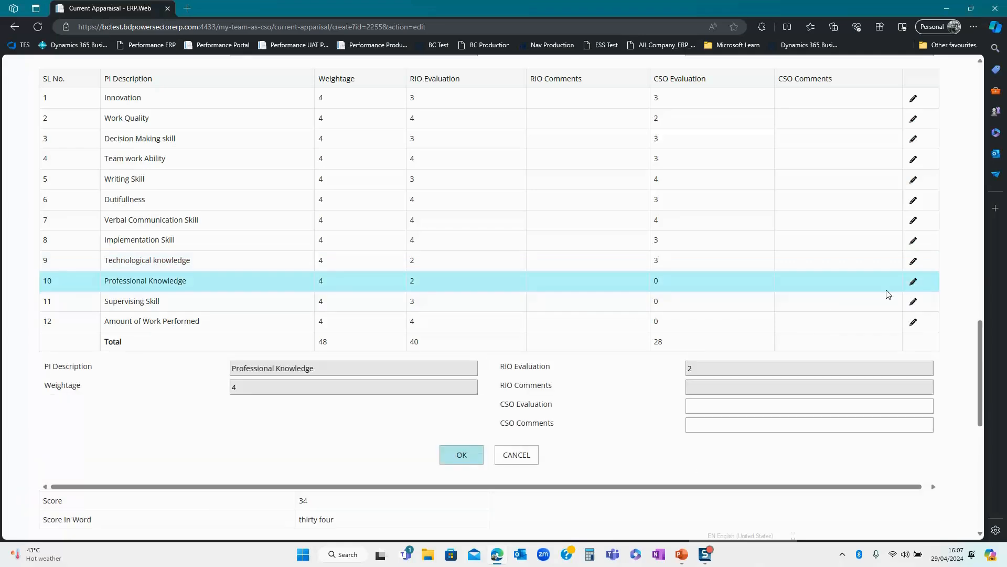
{"action": "left_click", "coordinate": [700, 407]}
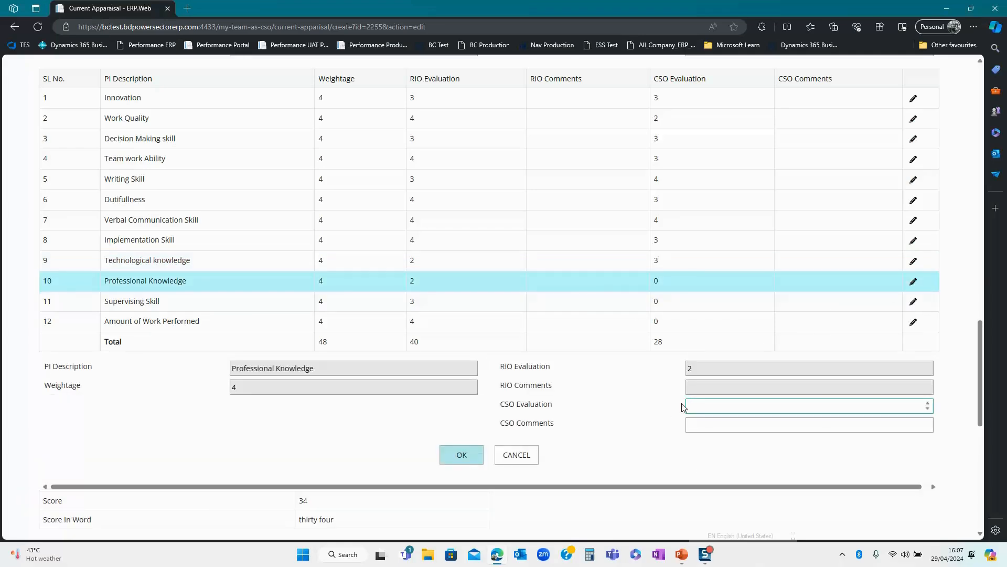
{"action": "type", "text": "4"}
{"action": "left_click", "coordinate": [462, 456]}
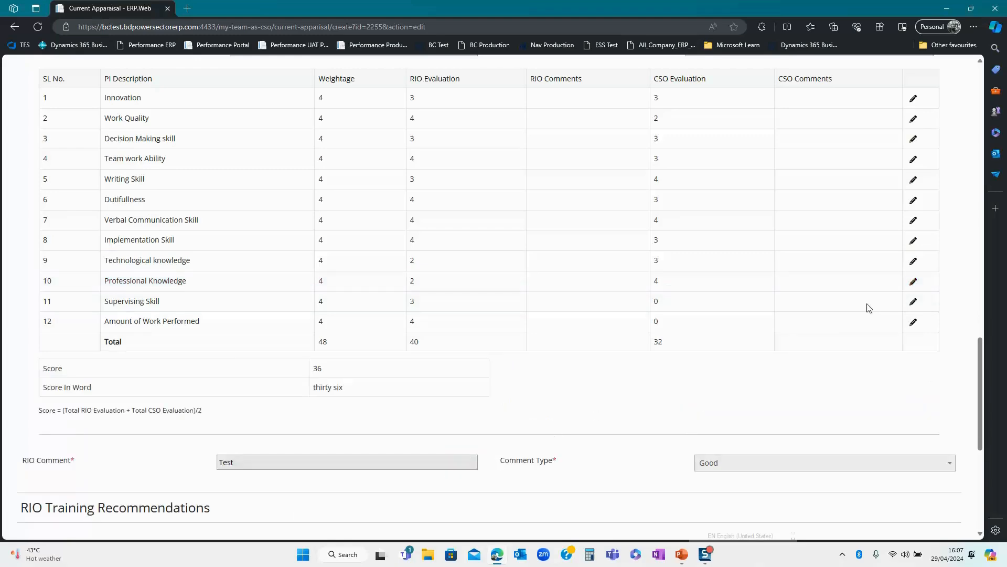
{"action": "left_click", "coordinate": [913, 303]}
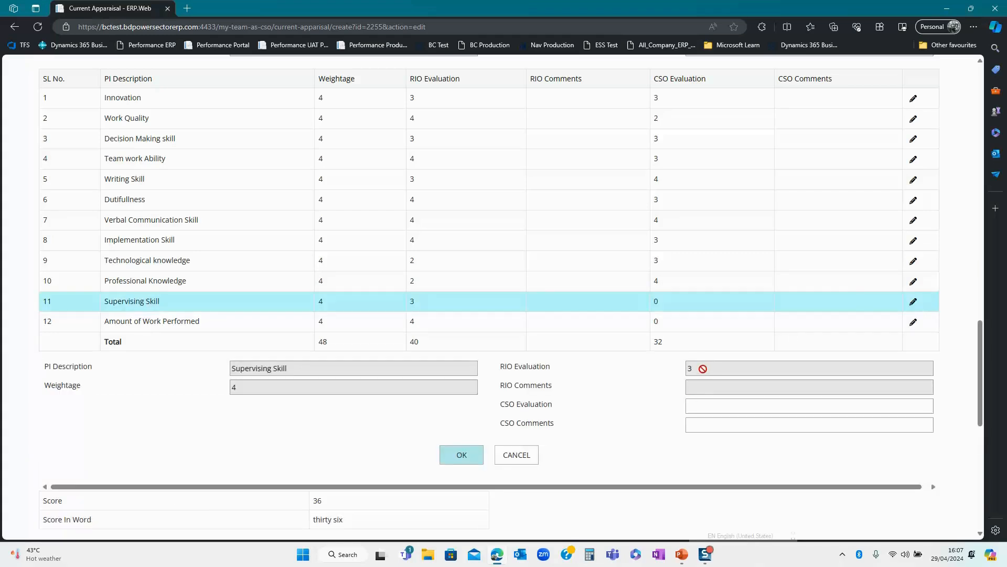
{"action": "left_click", "coordinate": [698, 403]}
{"action": "type", "text": "4"}
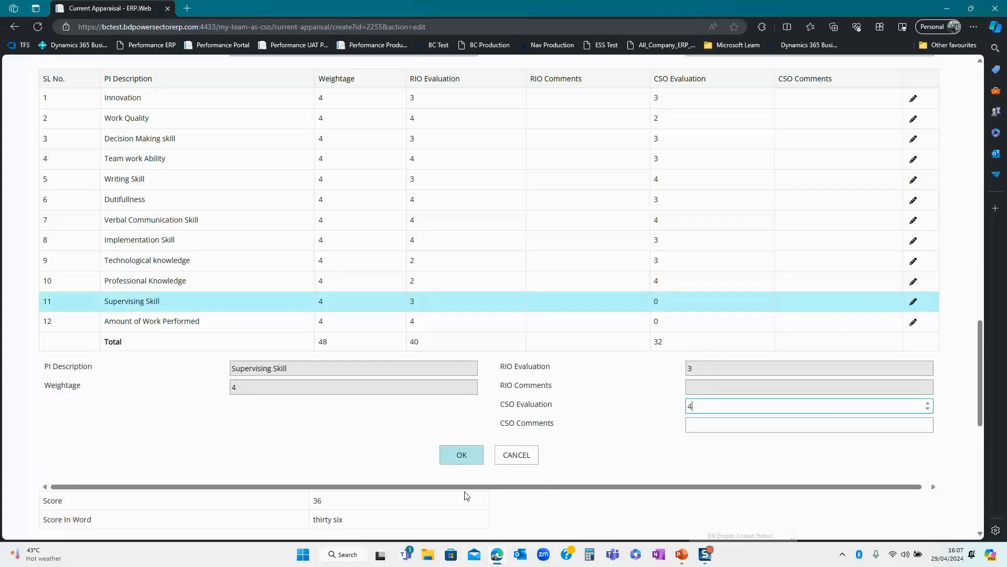
{"action": "left_click", "coordinate": [458, 461]}
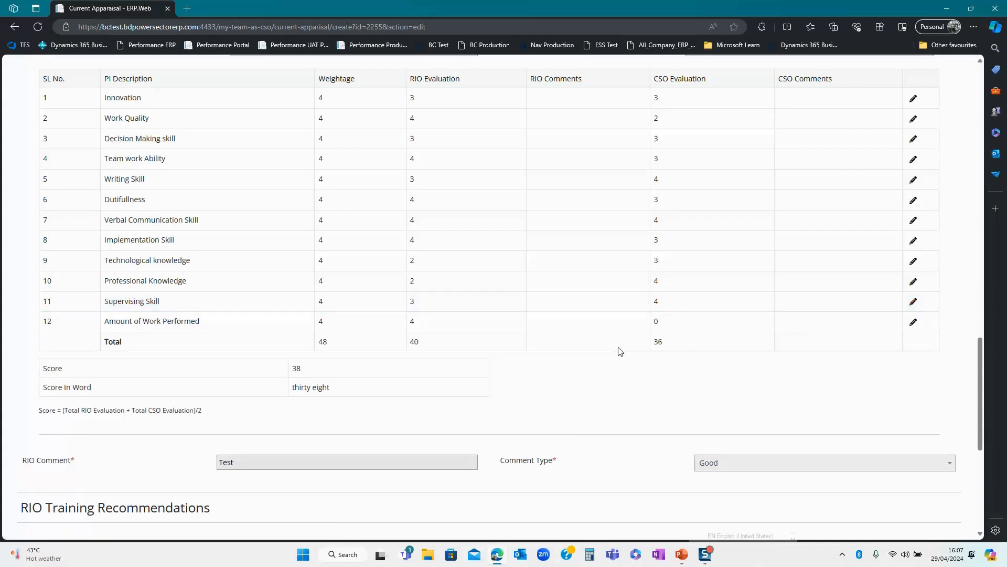
{"action": "left_click", "coordinate": [913, 322]}
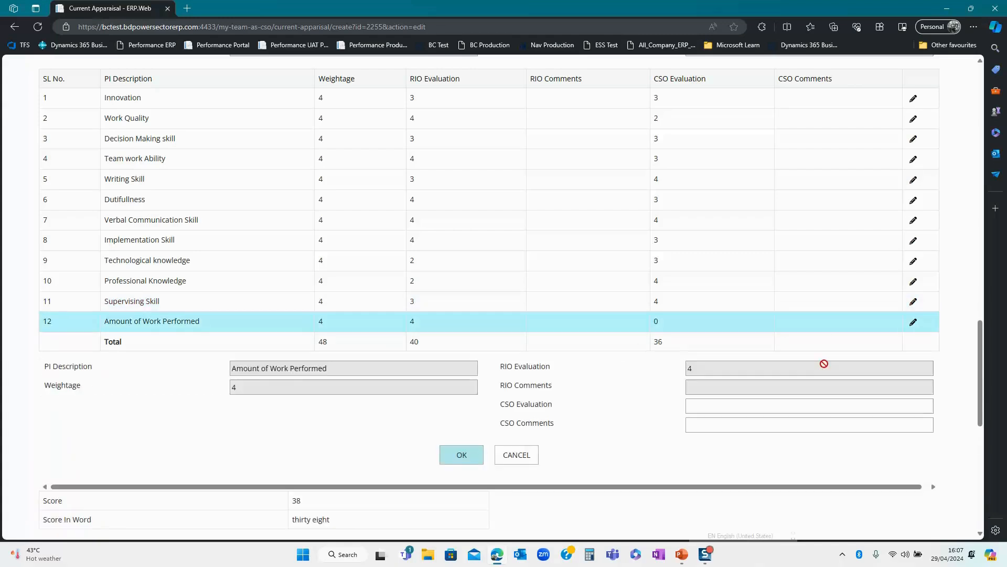
{"action": "left_click", "coordinate": [701, 409]}
{"action": "type", "text": "3"}
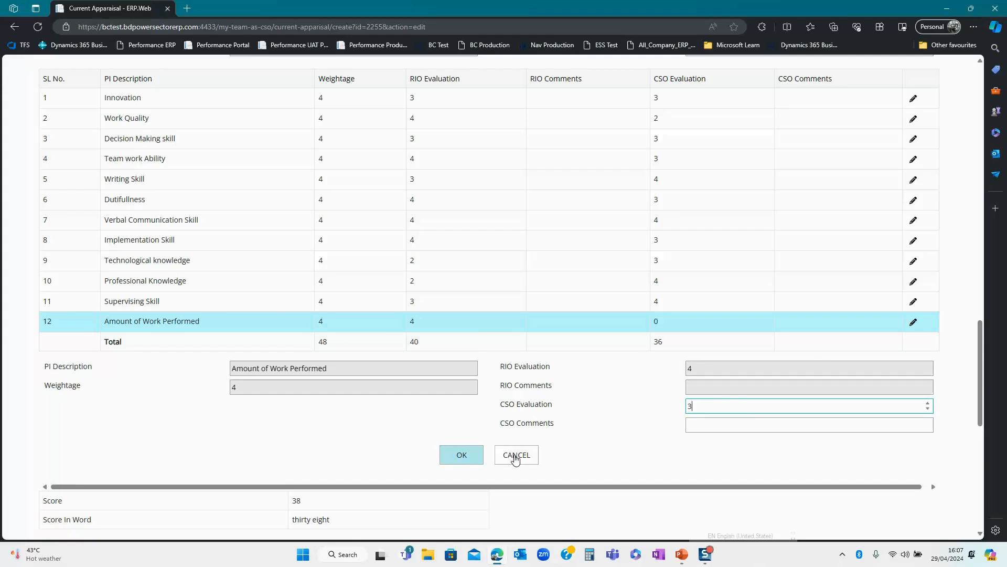
{"action": "left_click", "coordinate": [454, 457]}
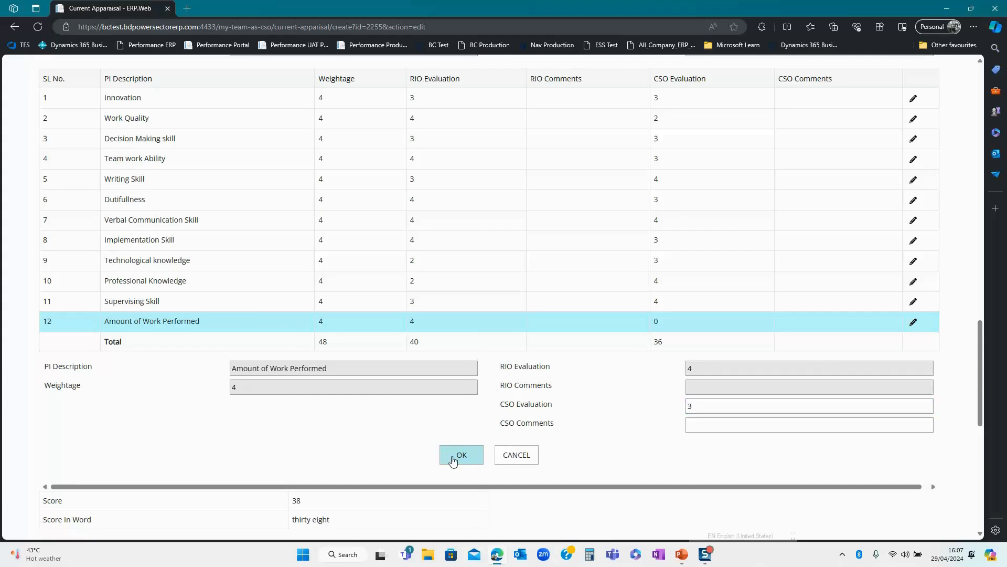
- Write 'Not Bad' in the CSO Comment box and choose Good as its comment type
{"action": "scroll", "coordinate": [503, 403], "scroll_direction": "down", "scroll_amount": 2}
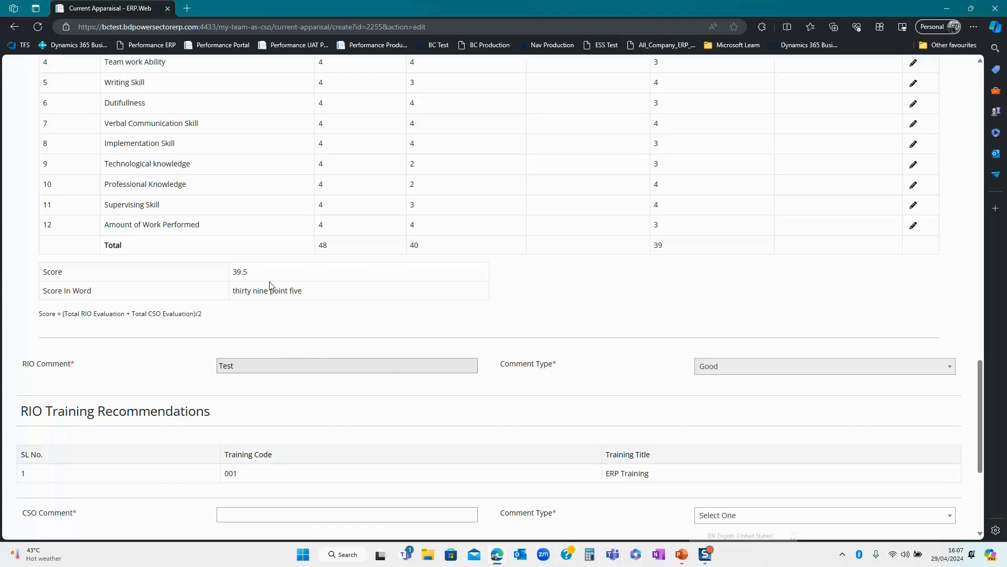
{"action": "scroll", "coordinate": [280, 330], "scroll_direction": "down", "scroll_amount": 4}
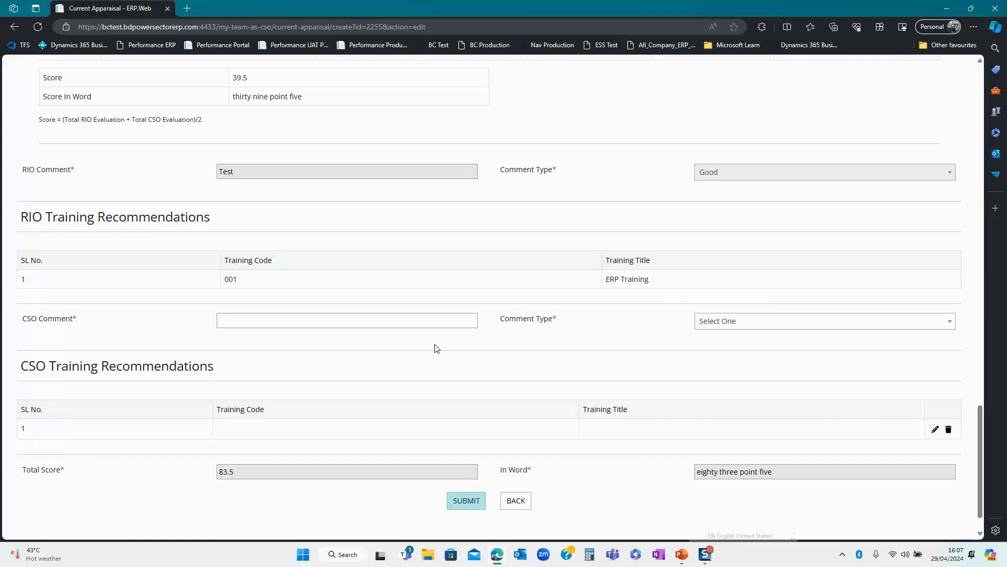
{"action": "left_click", "coordinate": [263, 325]}
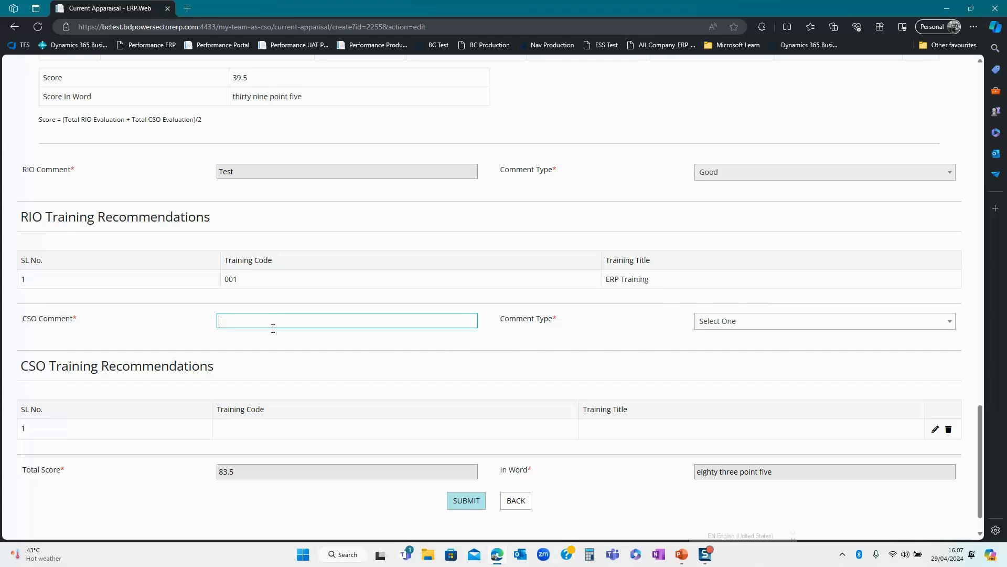
{"action": "type", "text": "Not Bad"}
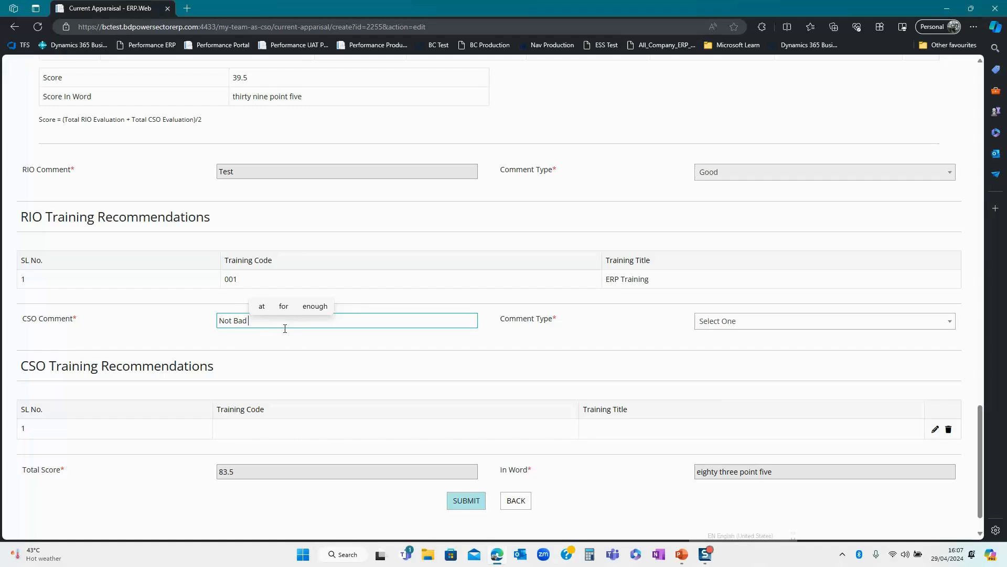
{"action": "left_click", "coordinate": [744, 323]}
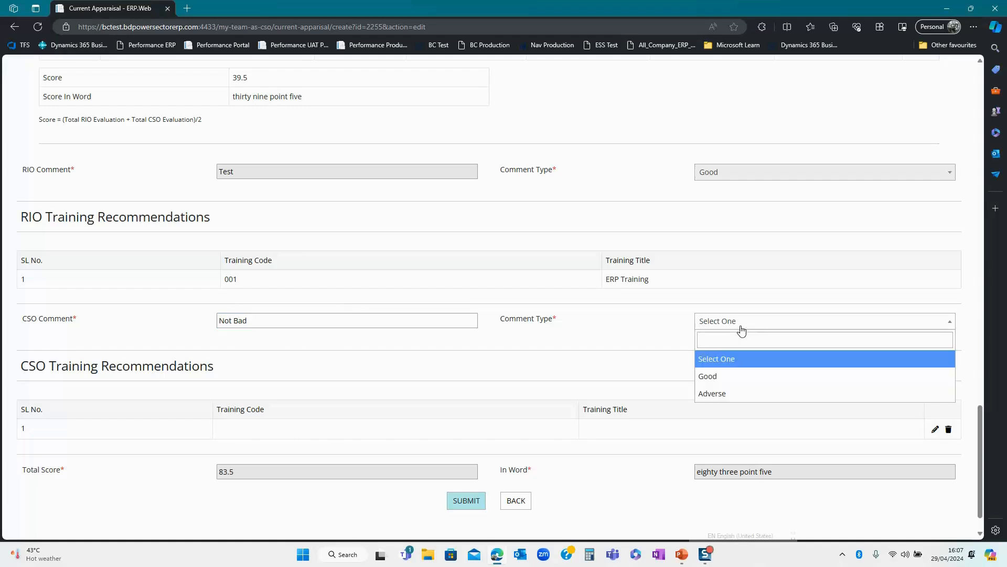
{"action": "left_click", "coordinate": [734, 383]}
{"action": "scroll", "coordinate": [483, 387], "scroll_direction": "down", "scroll_amount": 1}
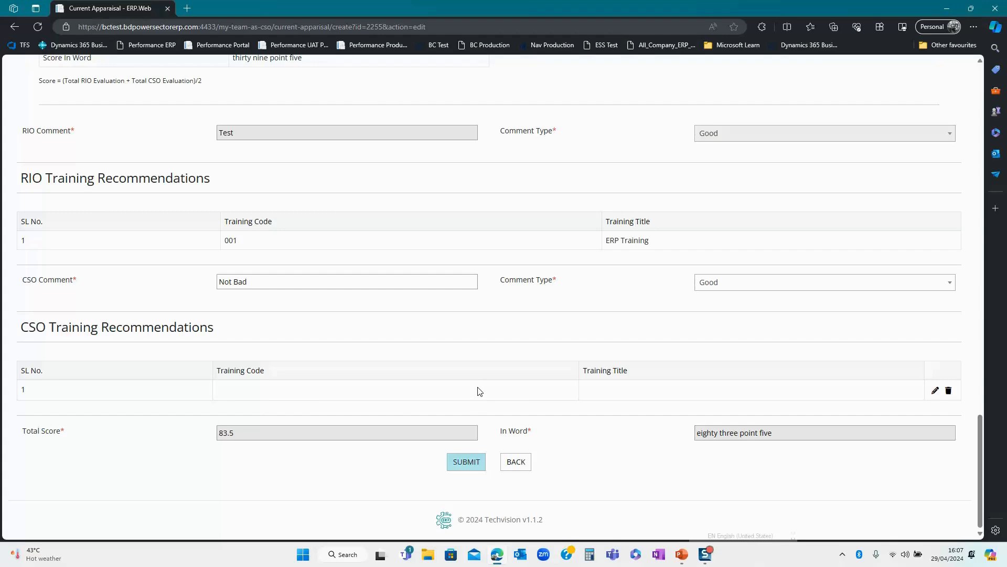
- Recommend CSO training E-02, Assistant Engineer's Induction Couse 2nd Part, and submit the appraisal
{"action": "left_click", "coordinate": [934, 392]}
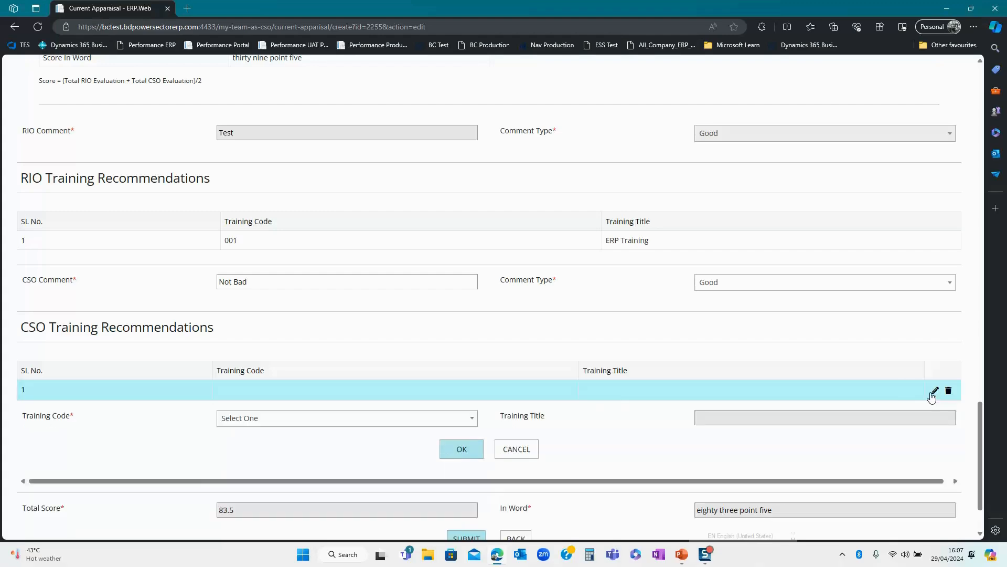
{"action": "left_click", "coordinate": [273, 423]}
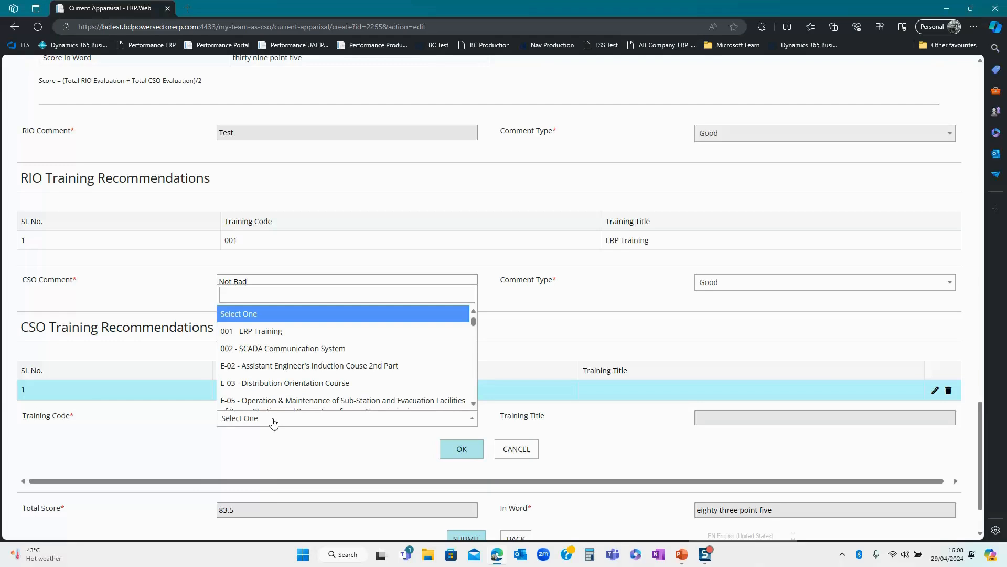
{"action": "left_click", "coordinate": [269, 371]}
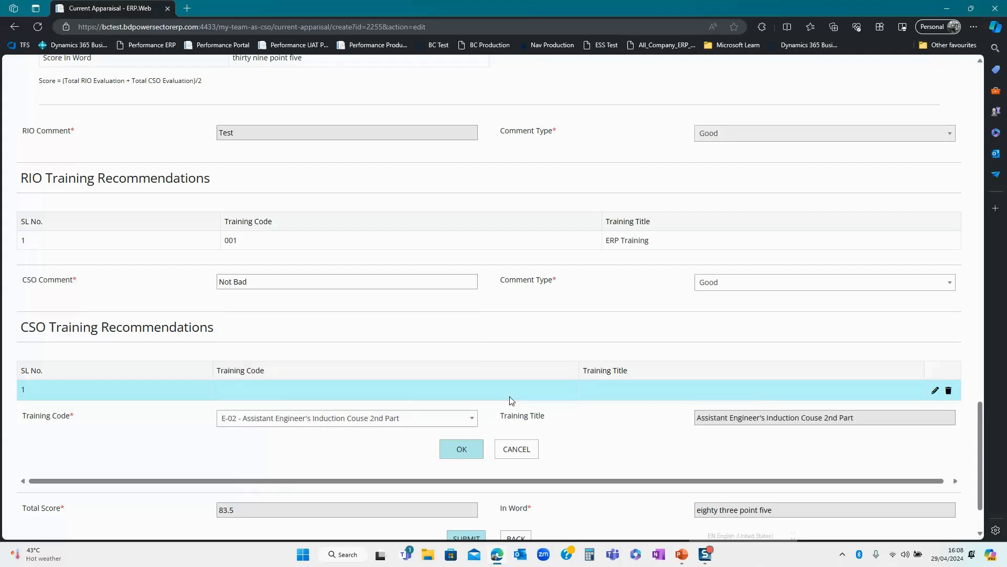
{"action": "scroll", "coordinate": [423, 398], "scroll_direction": "down", "scroll_amount": 2}
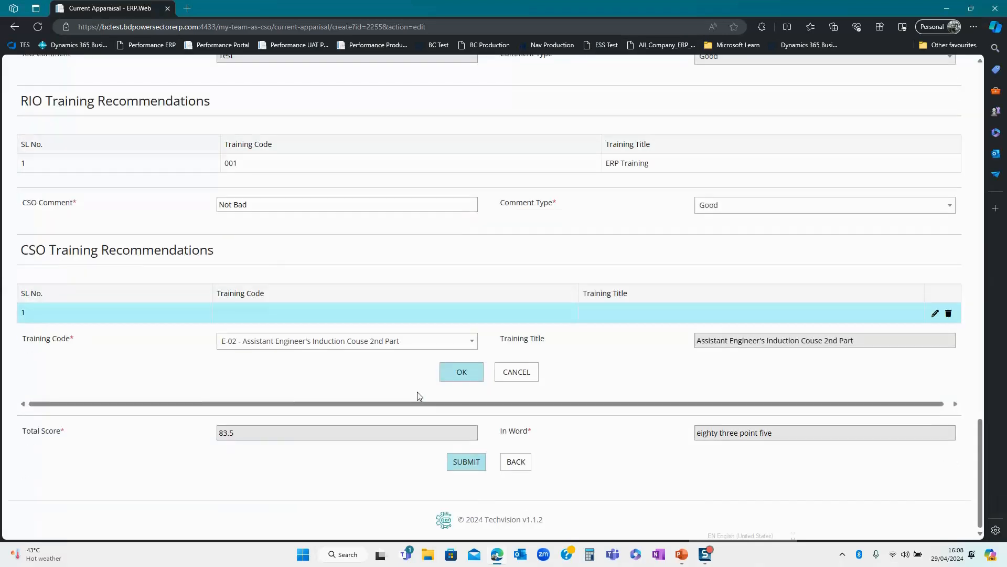
{"action": "left_click", "coordinate": [461, 375]}
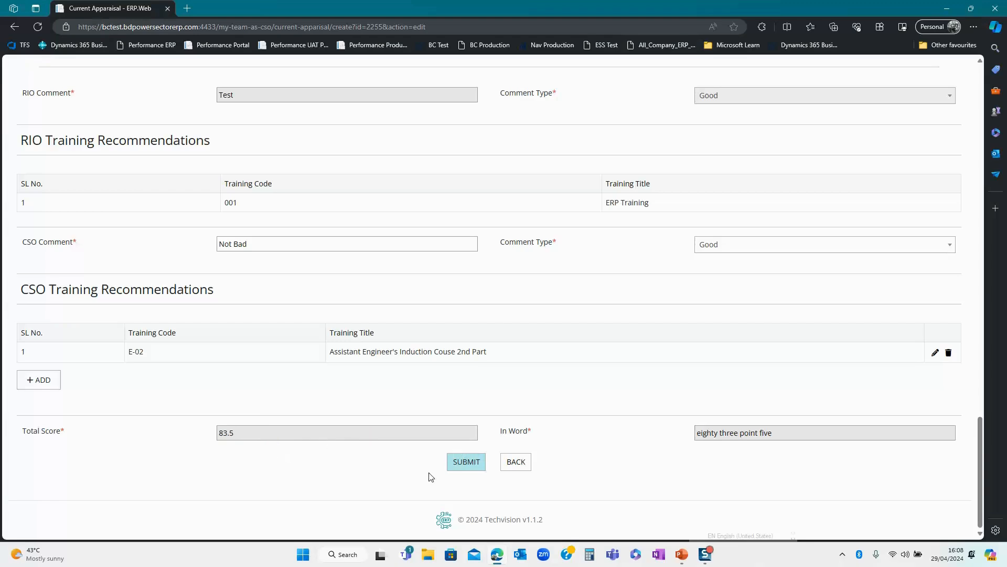
{"action": "left_click", "coordinate": [465, 461]}
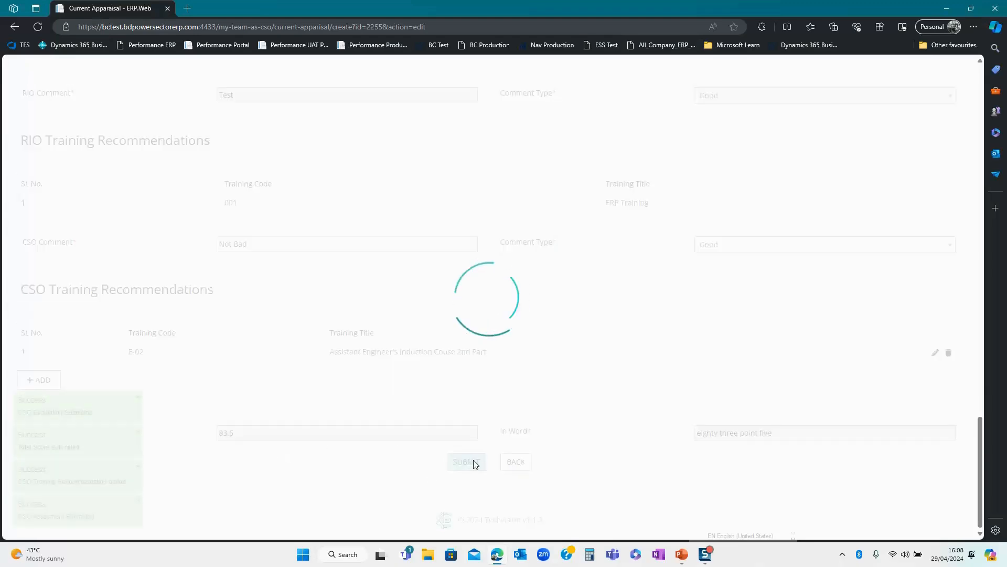